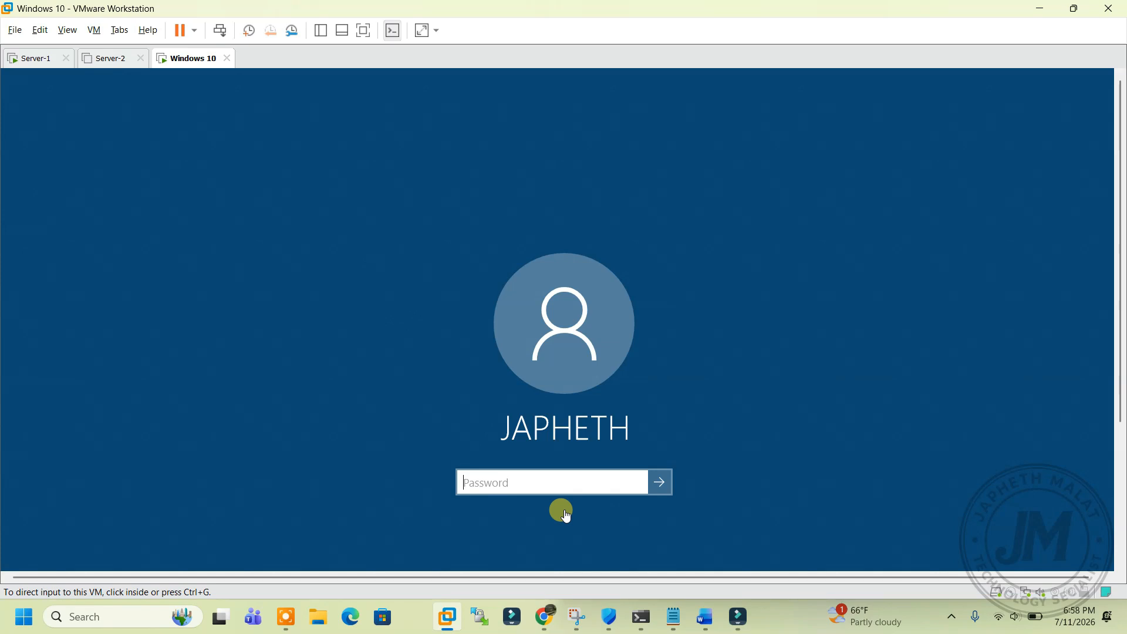
# Step: Enter the account password on the Windows 10 VM to sign in
pyautogui.click(558, 478)
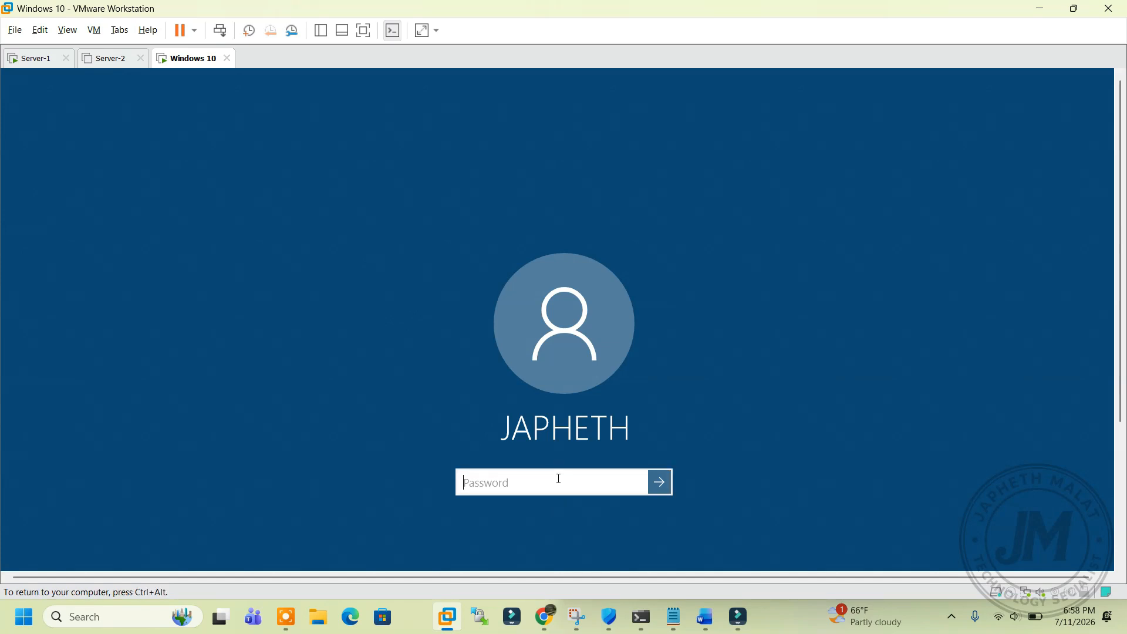
pyautogui.write('*****')
pyautogui.press('Return')
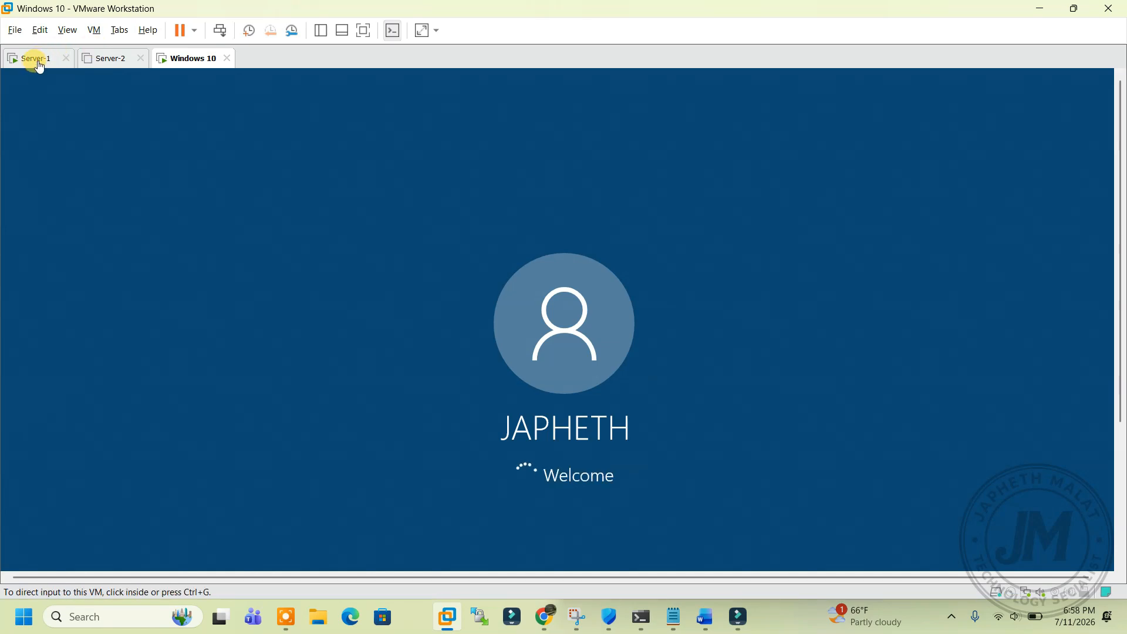
pyautogui.click(35, 58)
# Step: Start the Remove Roles and Features wizard on Server-1, keeping Server-1 as the target
pyautogui.click(44, 236)
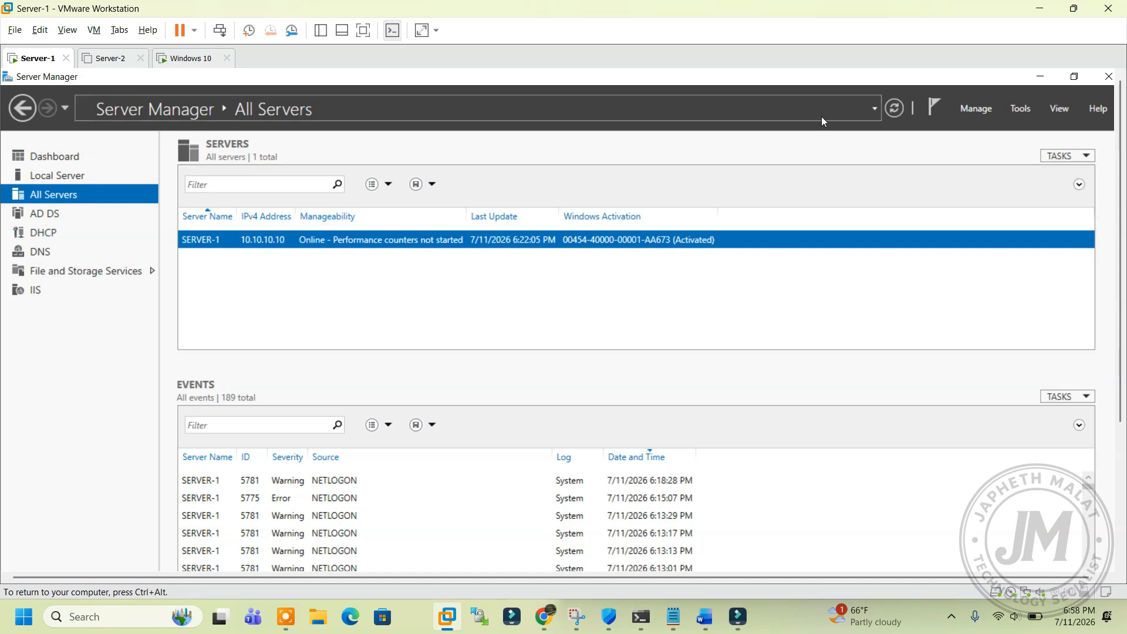
pyautogui.click(977, 108)
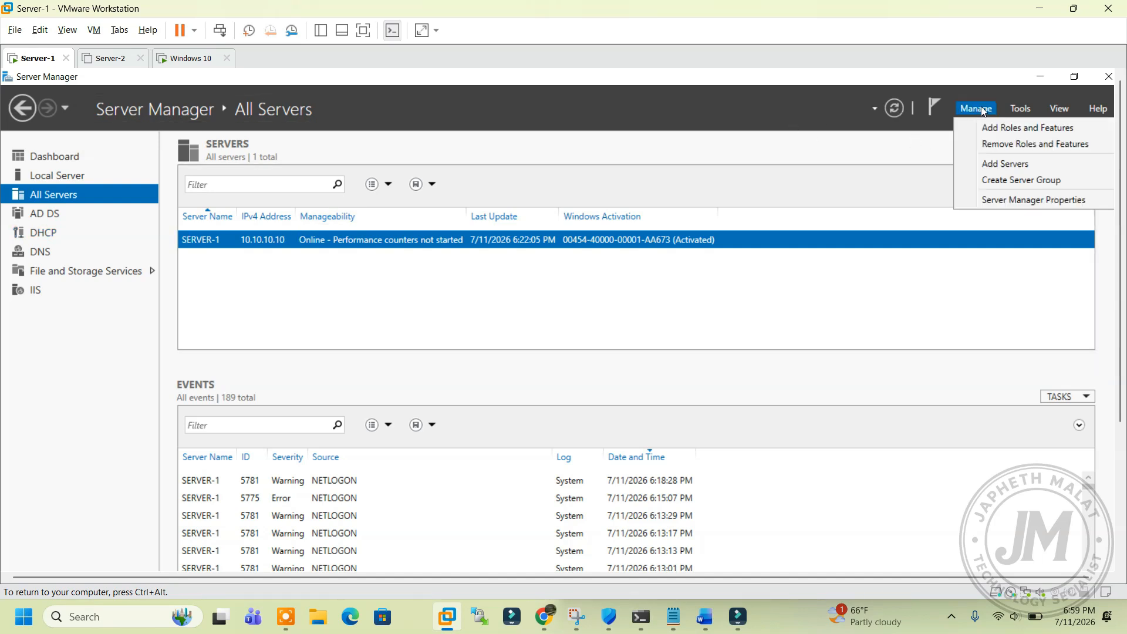
pyautogui.click(996, 145)
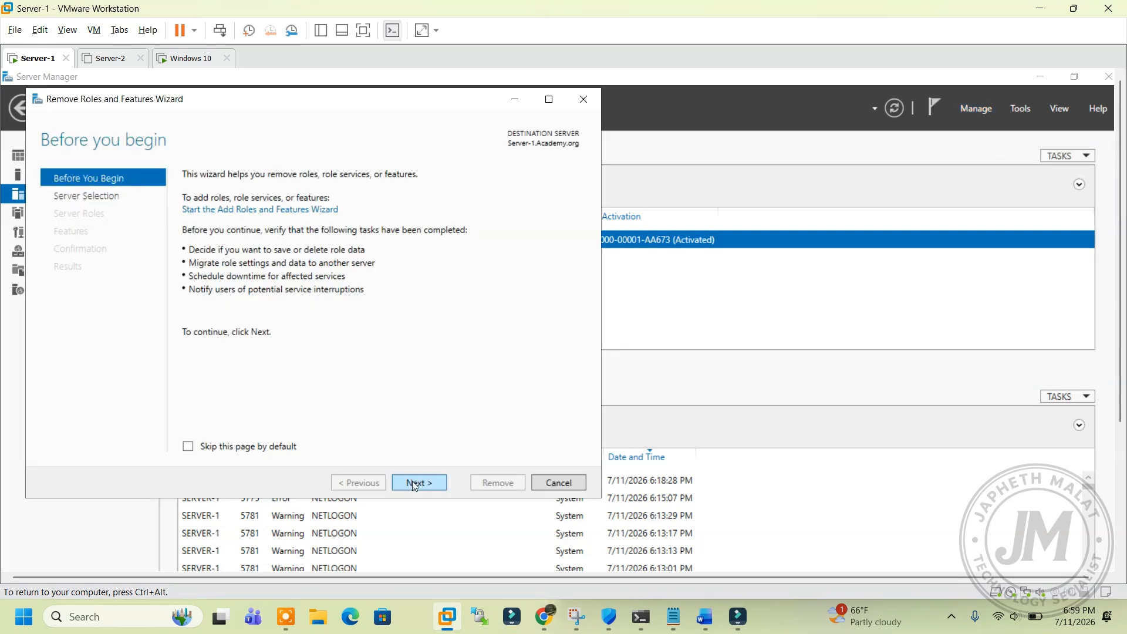
pyautogui.click(415, 484)
pyautogui.click(415, 484)
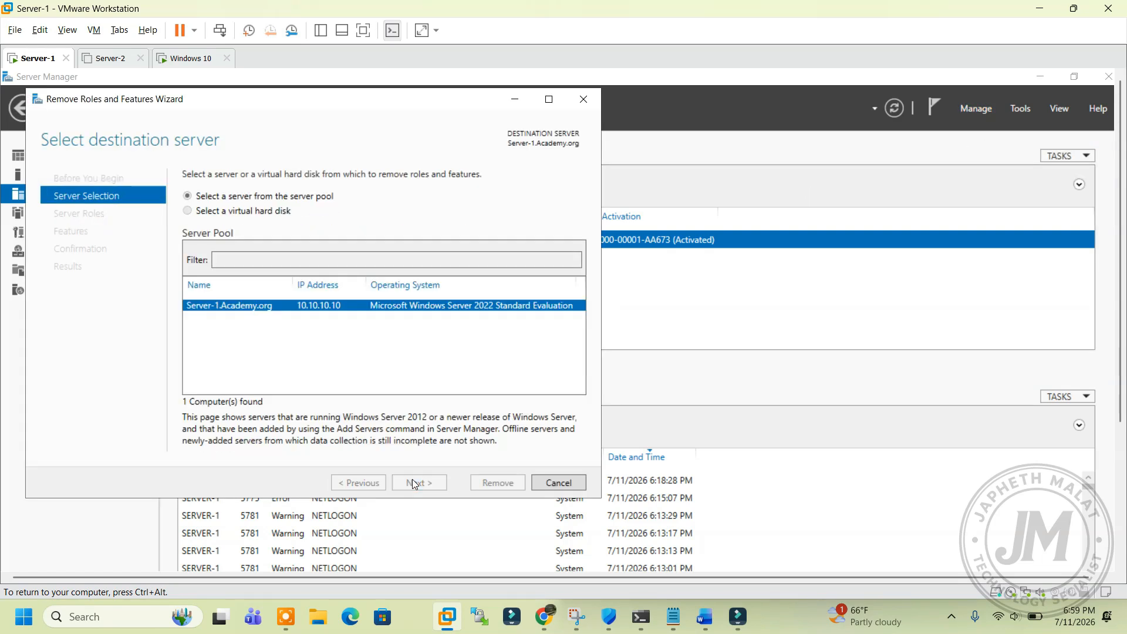
# Step: Clear DHCP Server and its tools, allow automatic restarts, and begin the removal
pyautogui.click(203, 291)
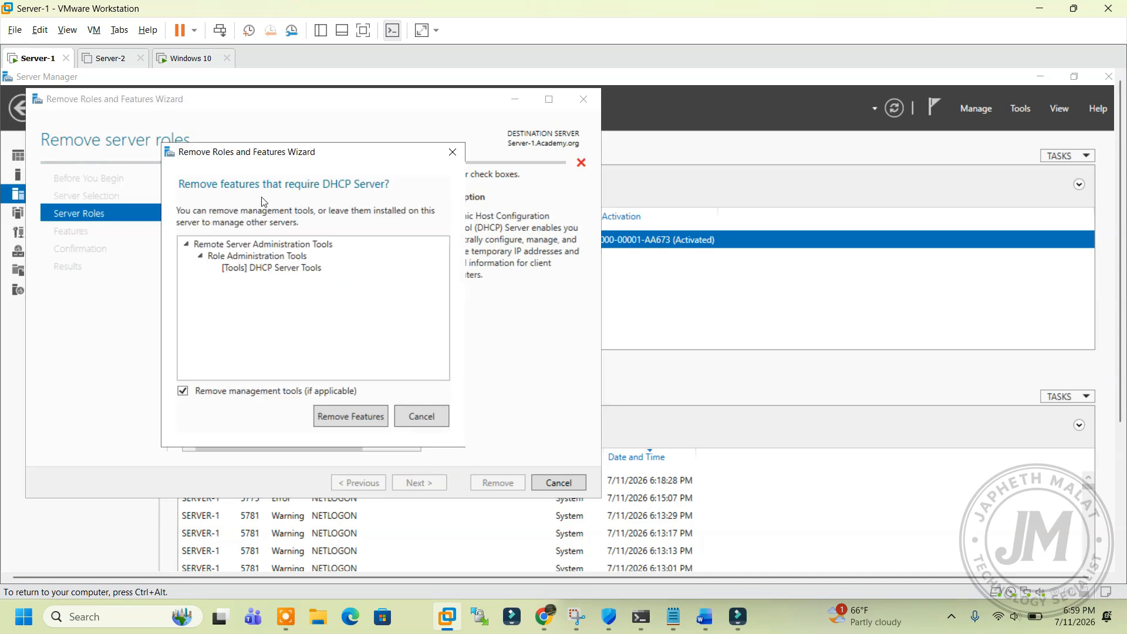
pyautogui.click(358, 418)
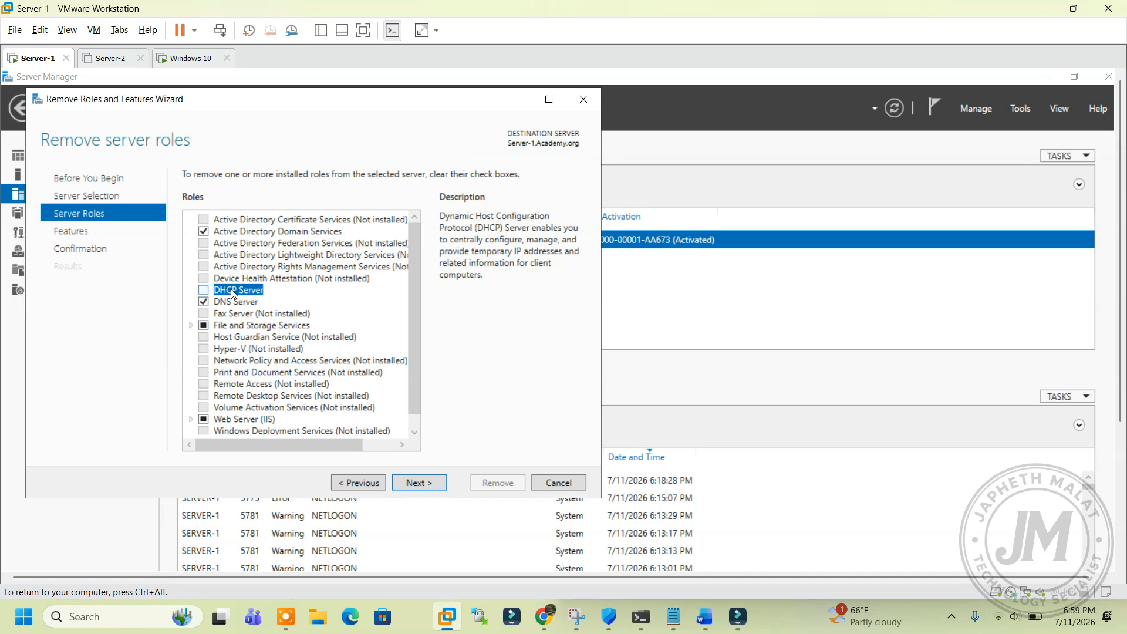
pyautogui.click(420, 483)
pyautogui.click(421, 484)
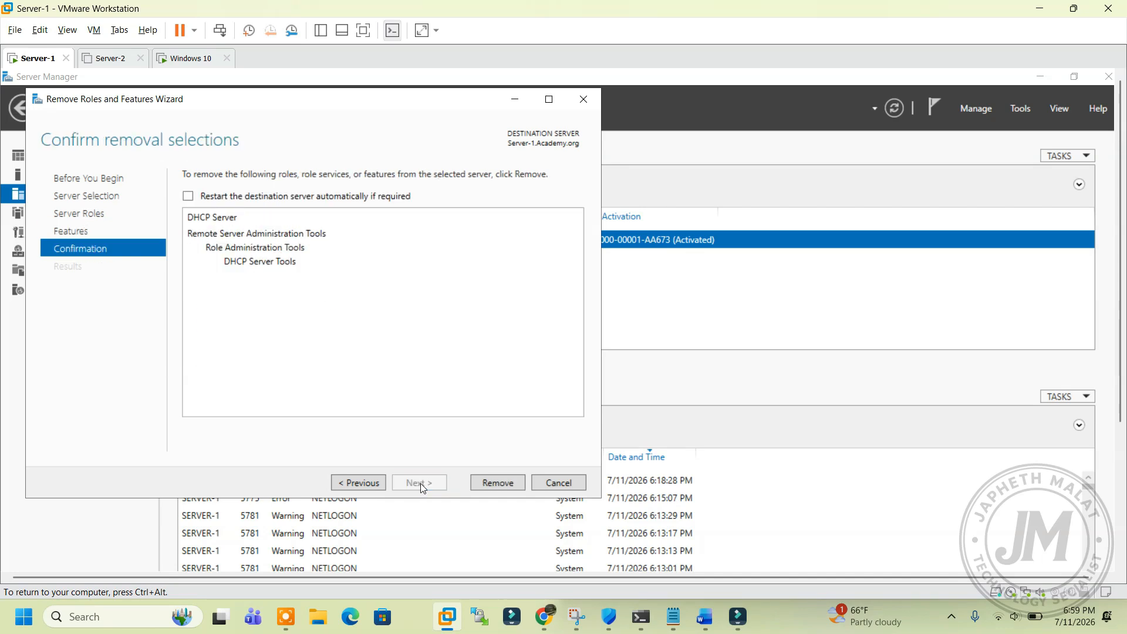
pyautogui.click(306, 198)
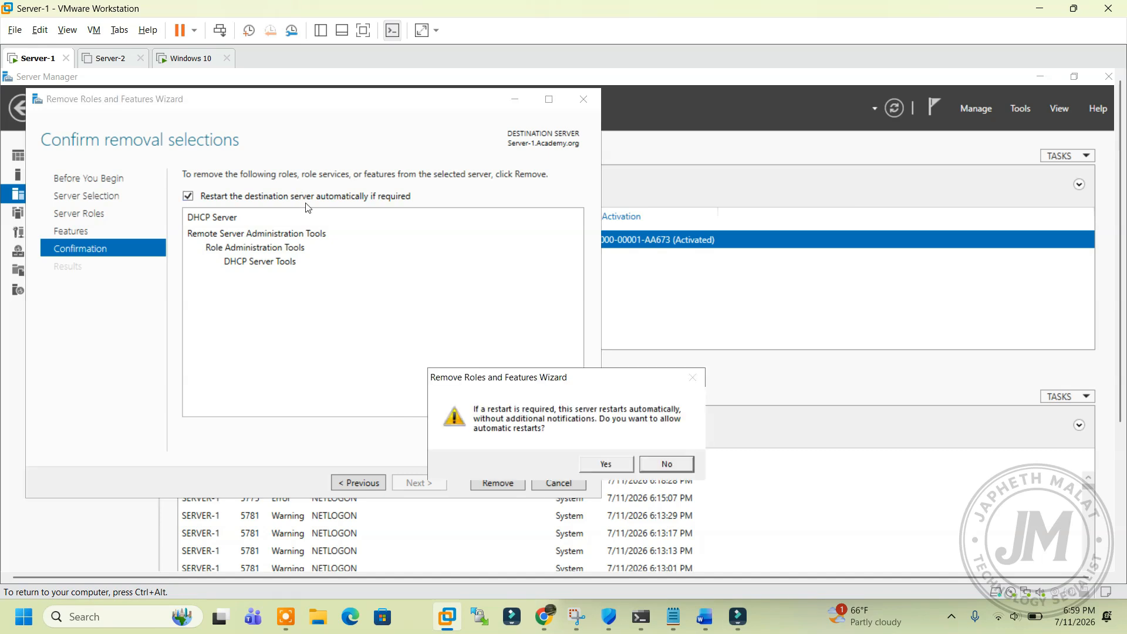
pyautogui.click(603, 463)
pyautogui.click(503, 482)
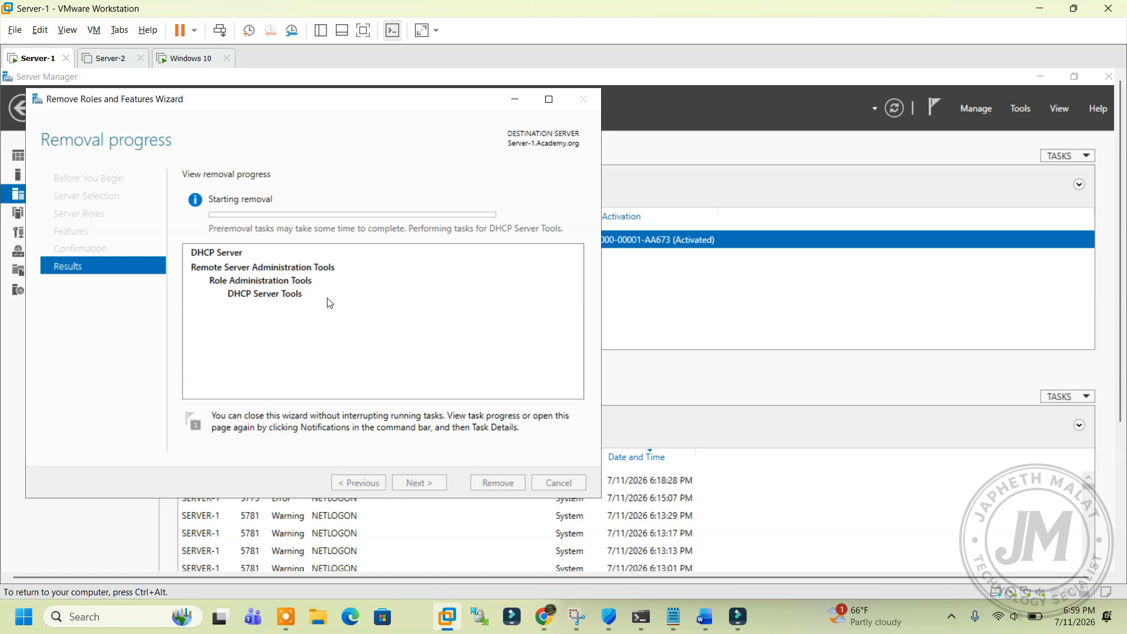
pyautogui.click(209, 58)
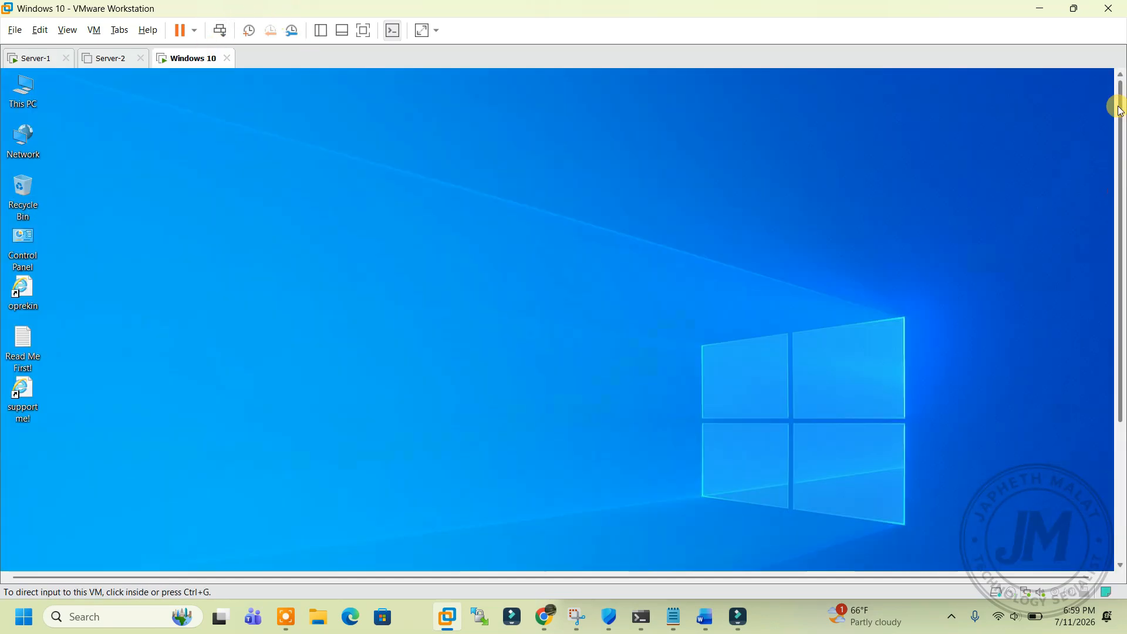
pyautogui.click(32, 59)
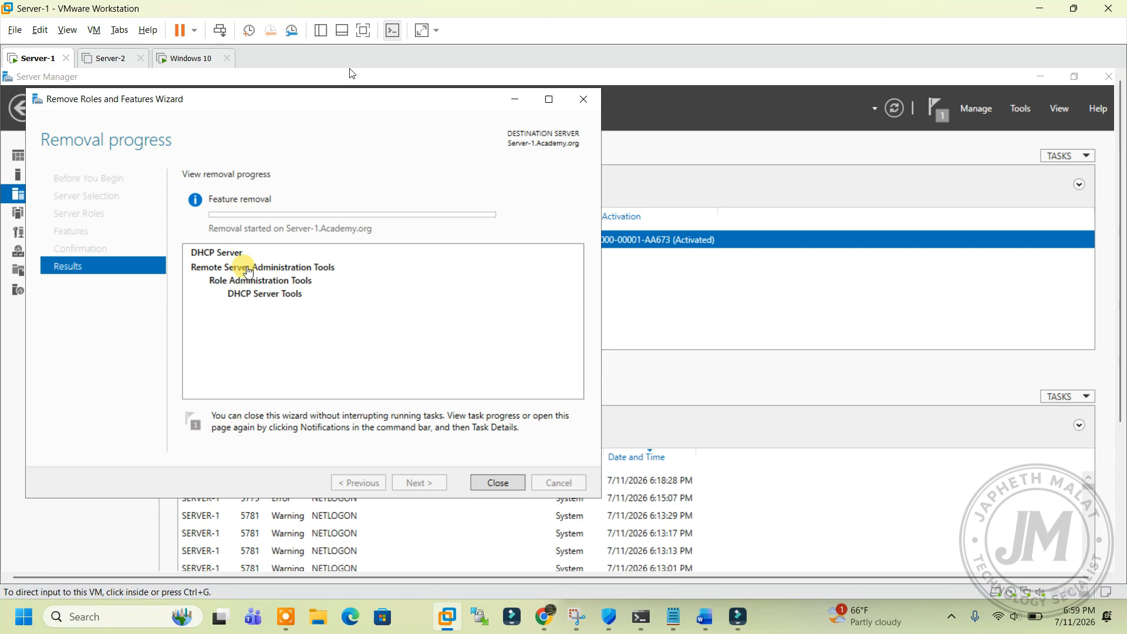
pyautogui.click(37, 33)
# Step: In the Virtual Network Editor, uncheck 'Use local DHCP service' for SERVERS 10.10.10.0 and save
pyautogui.click(385, 203)
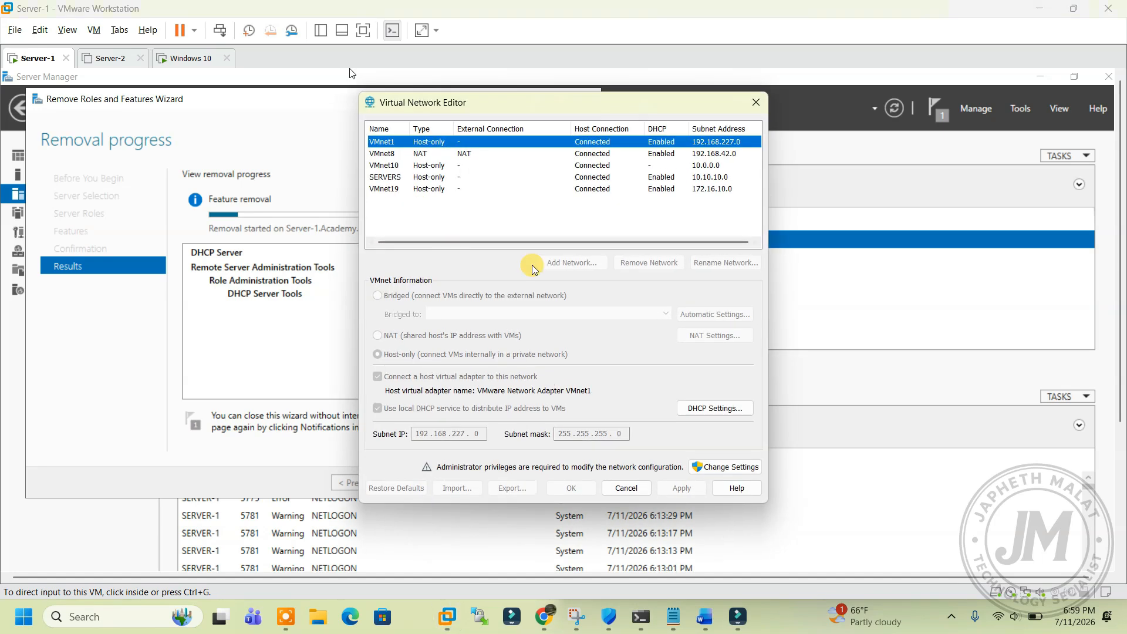
pyautogui.click(395, 177)
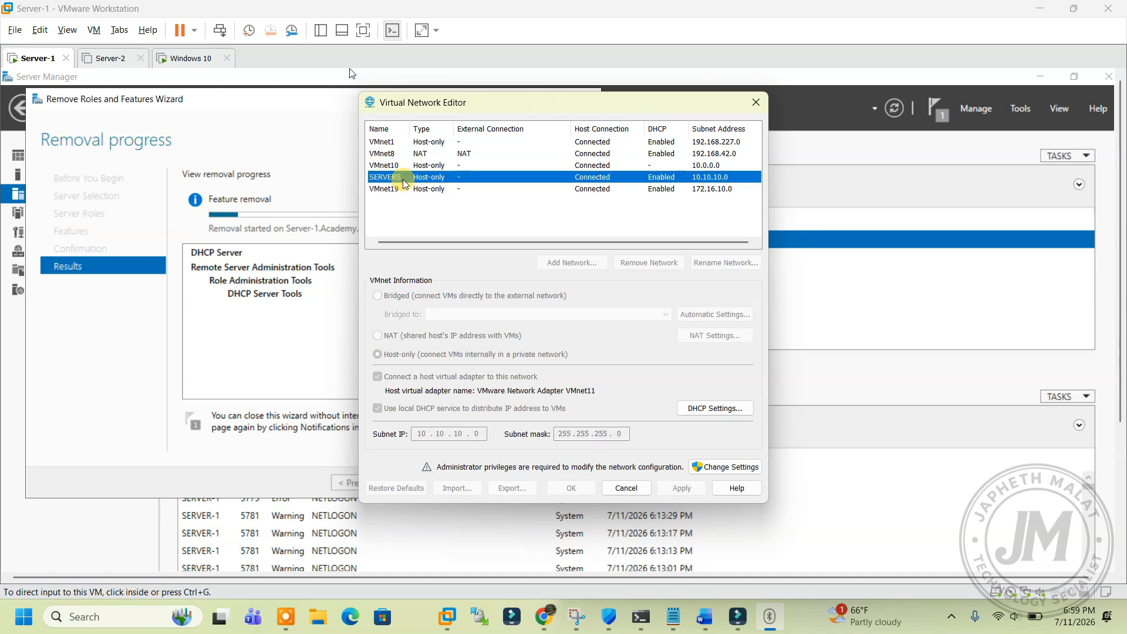
pyautogui.click(713, 468)
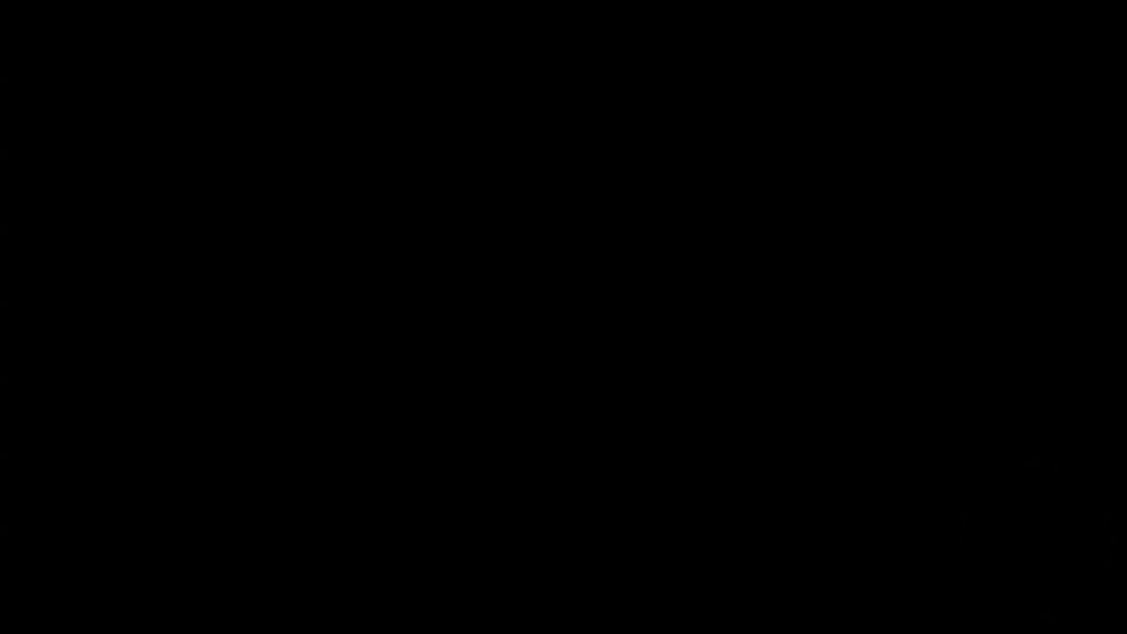
pyautogui.click(513, 349)
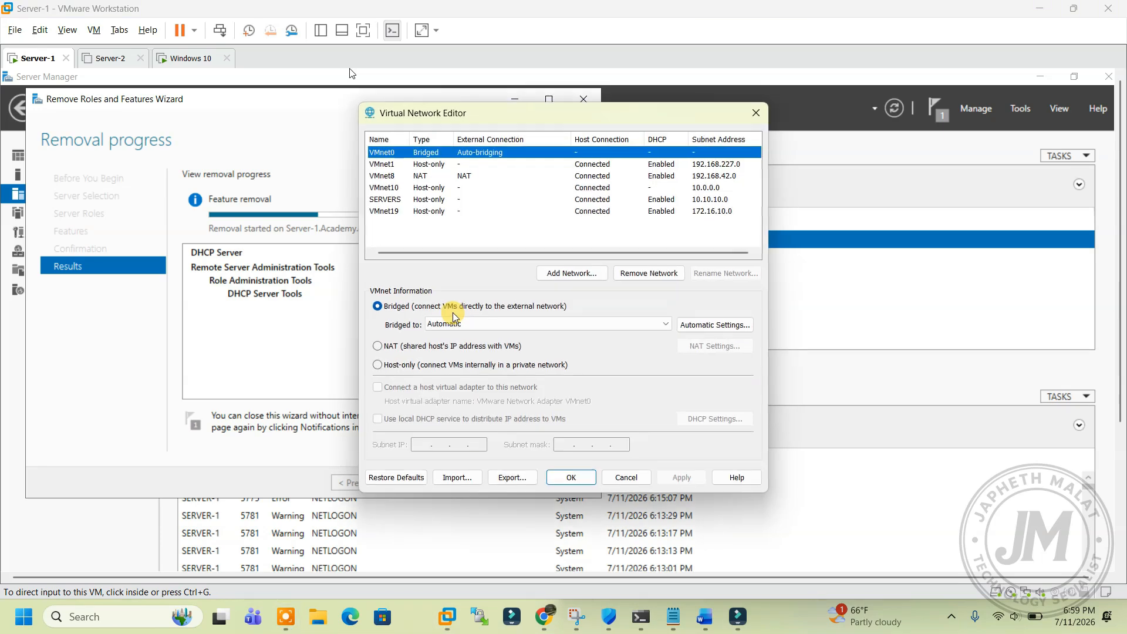
pyautogui.click(414, 202)
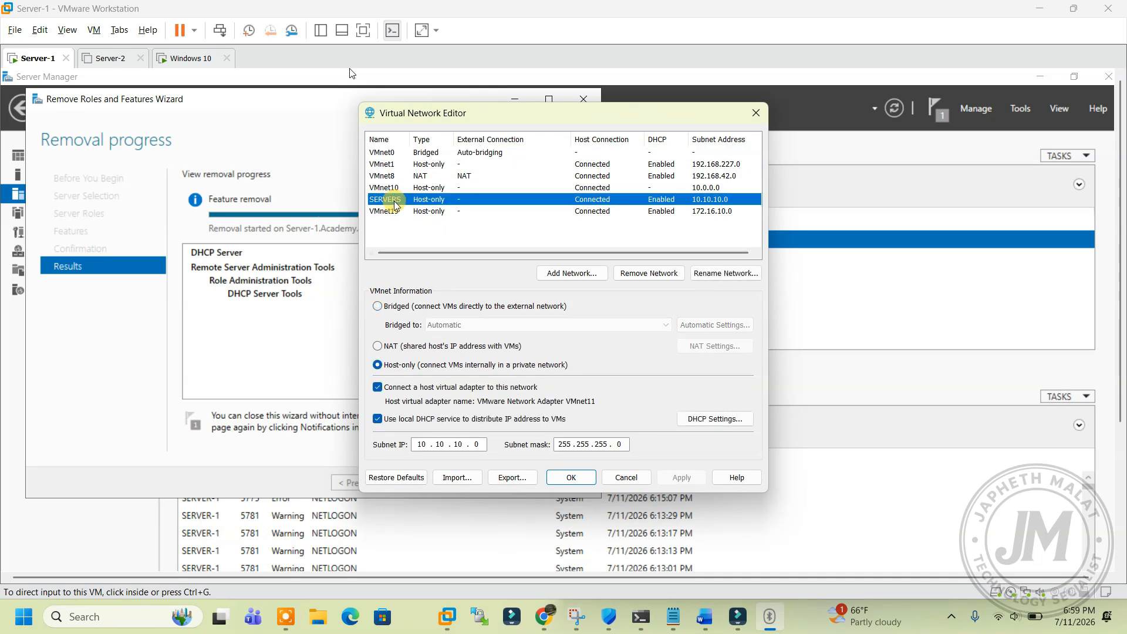
pyautogui.click(420, 422)
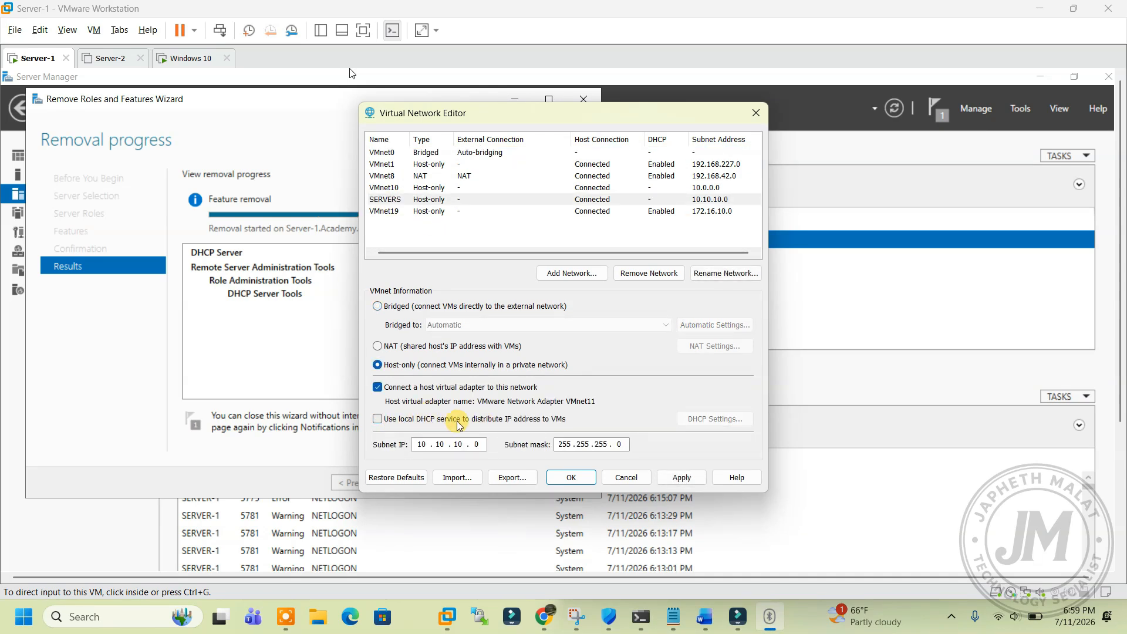
pyautogui.click(680, 478)
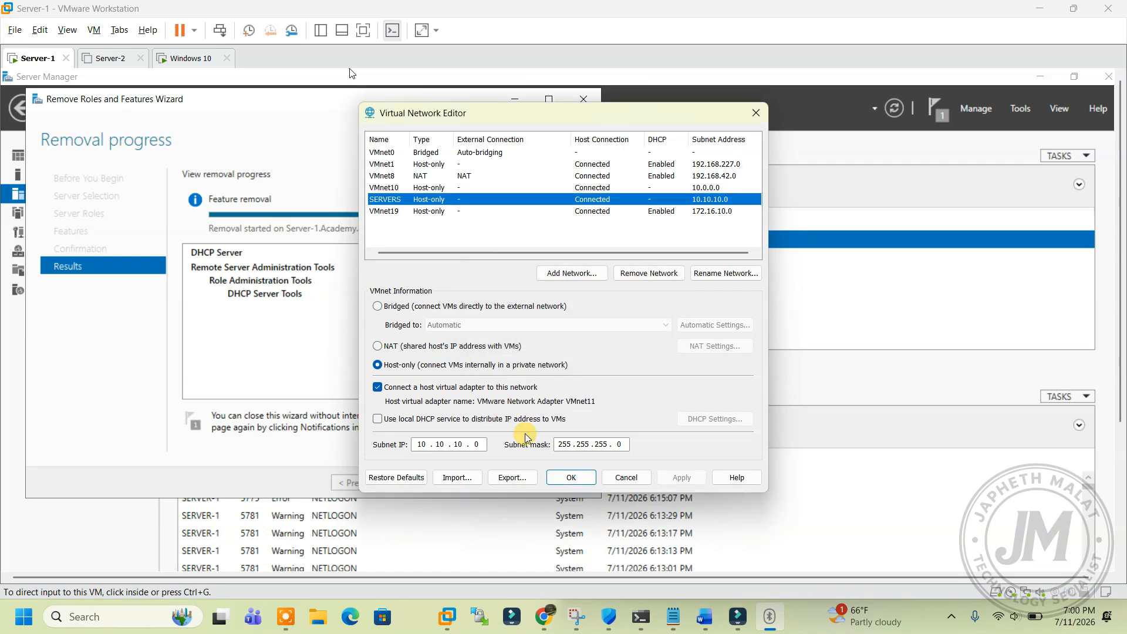
pyautogui.click(571, 479)
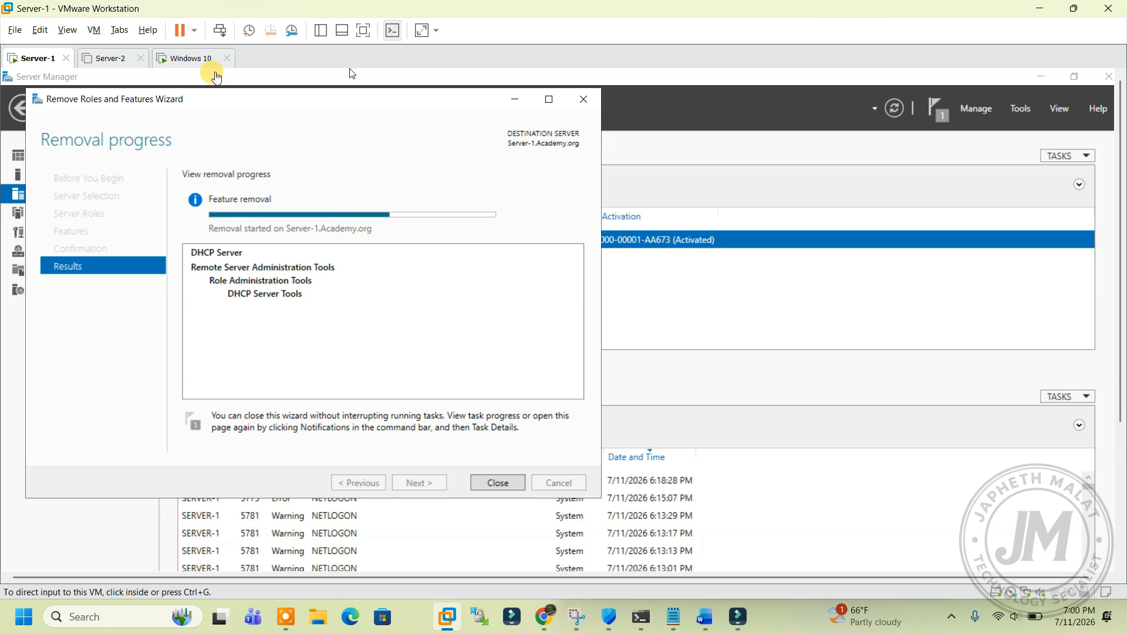
pyautogui.click(189, 58)
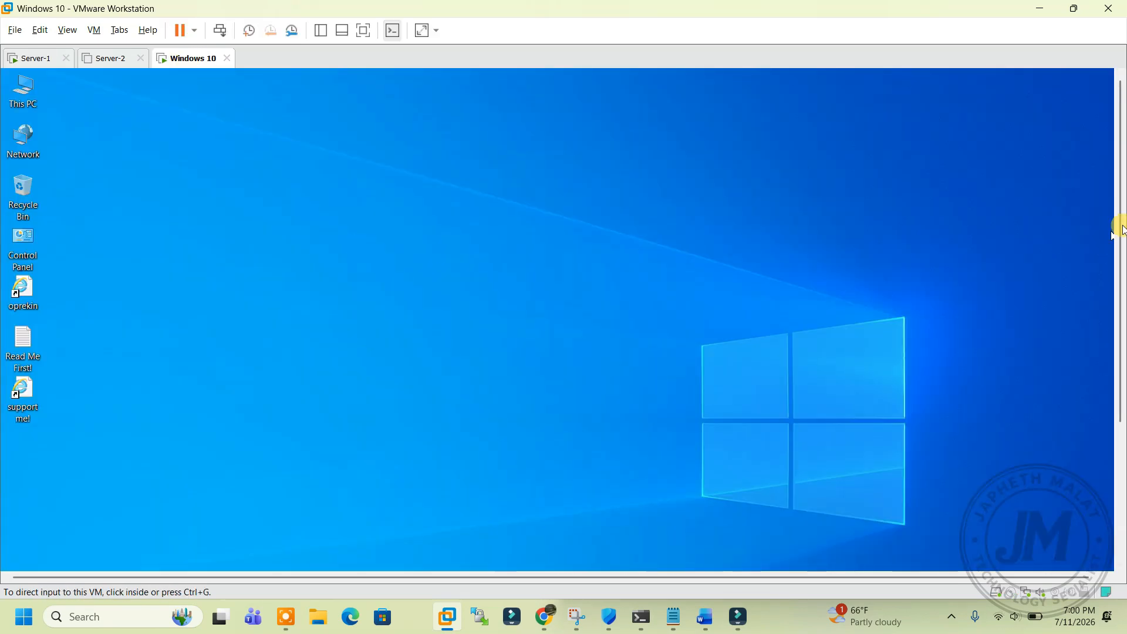
# Step: Open the Ethernet0 adapter status from the Windows 10 network settings
pyautogui.moveTo(1120, 214); pyautogui.dragTo(1121, 359)
pyautogui.click(486, 460)
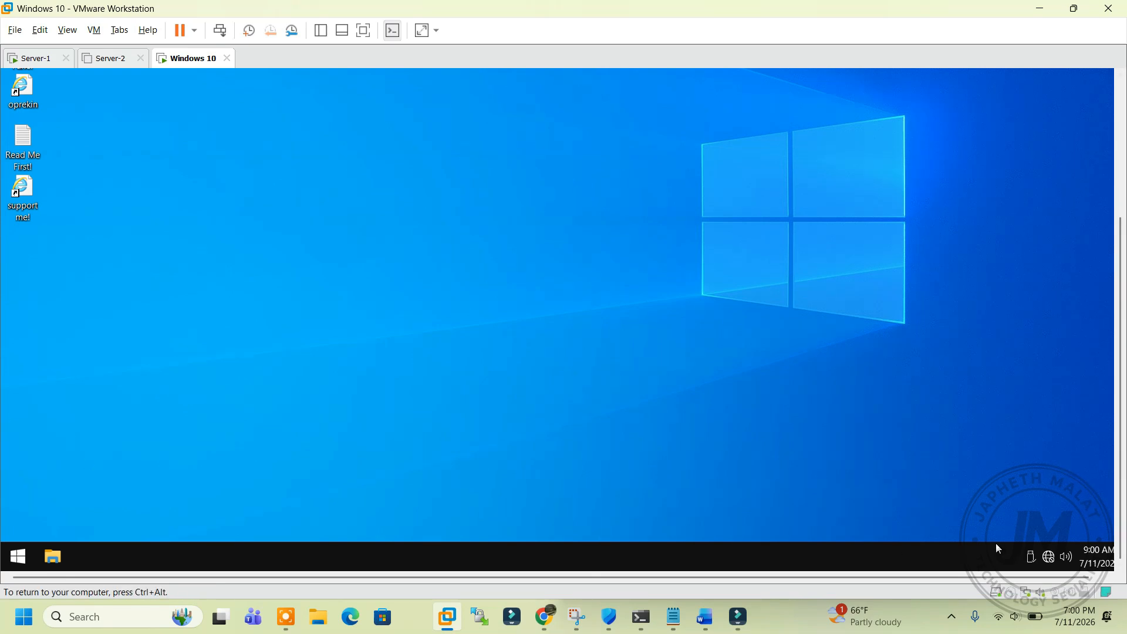
pyautogui.rightClick(1049, 556)
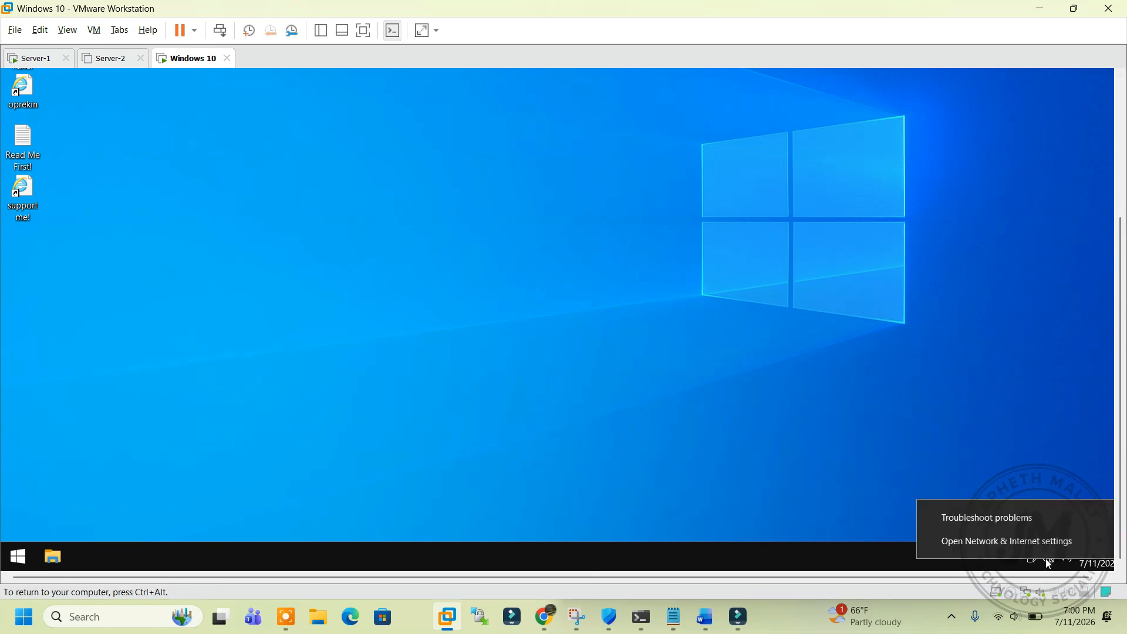
pyautogui.click(1004, 542)
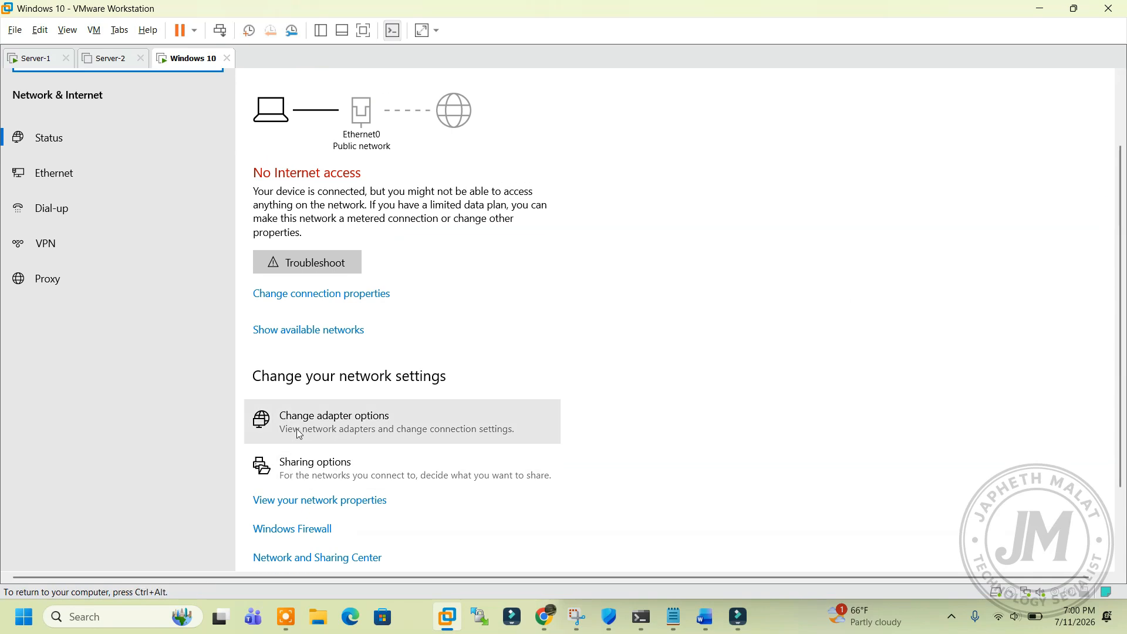
pyautogui.click(301, 427)
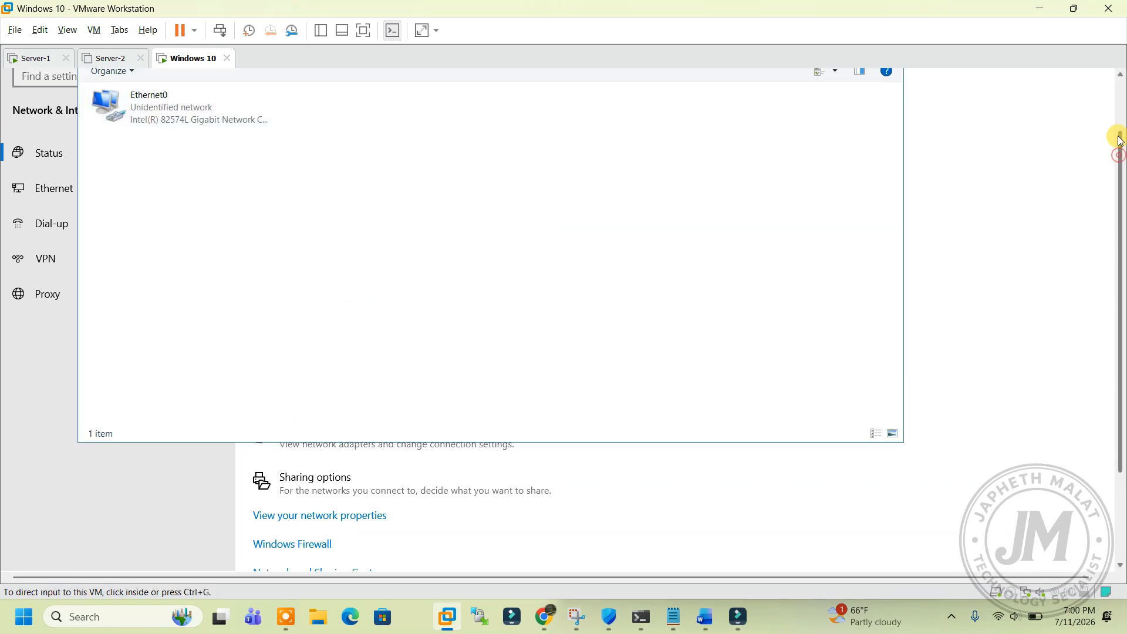
pyautogui.scroll(2, 1120, 153)
pyautogui.doubleClick(217, 162)
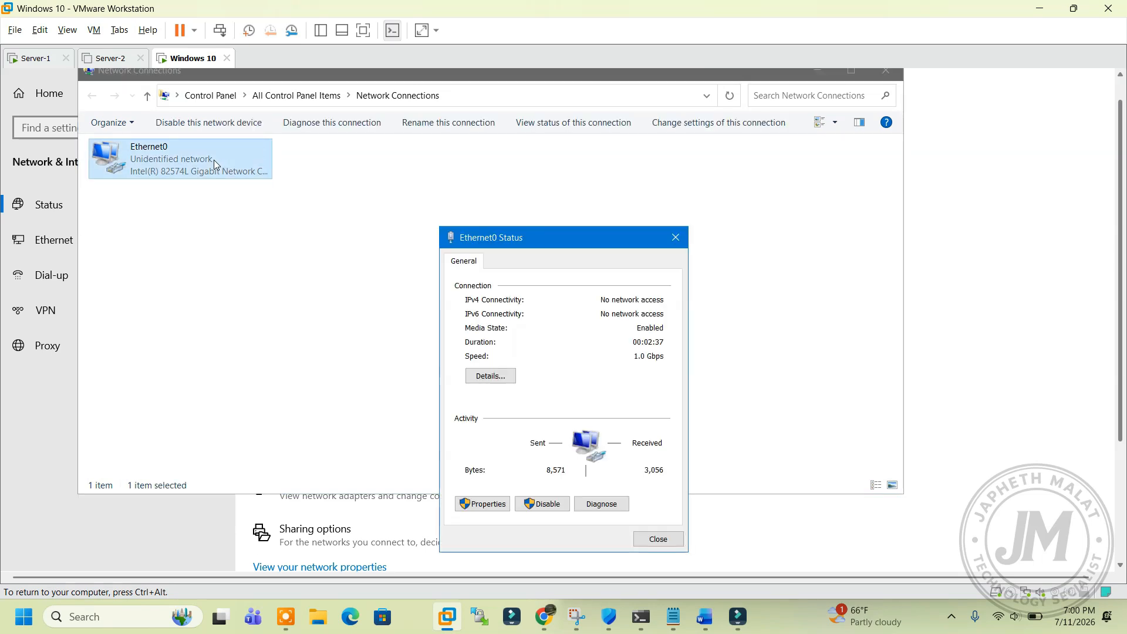
# Step: Set Ethernet0's IPv4 to obtain DNS server addresses automatically and confirm
pyautogui.click(488, 503)
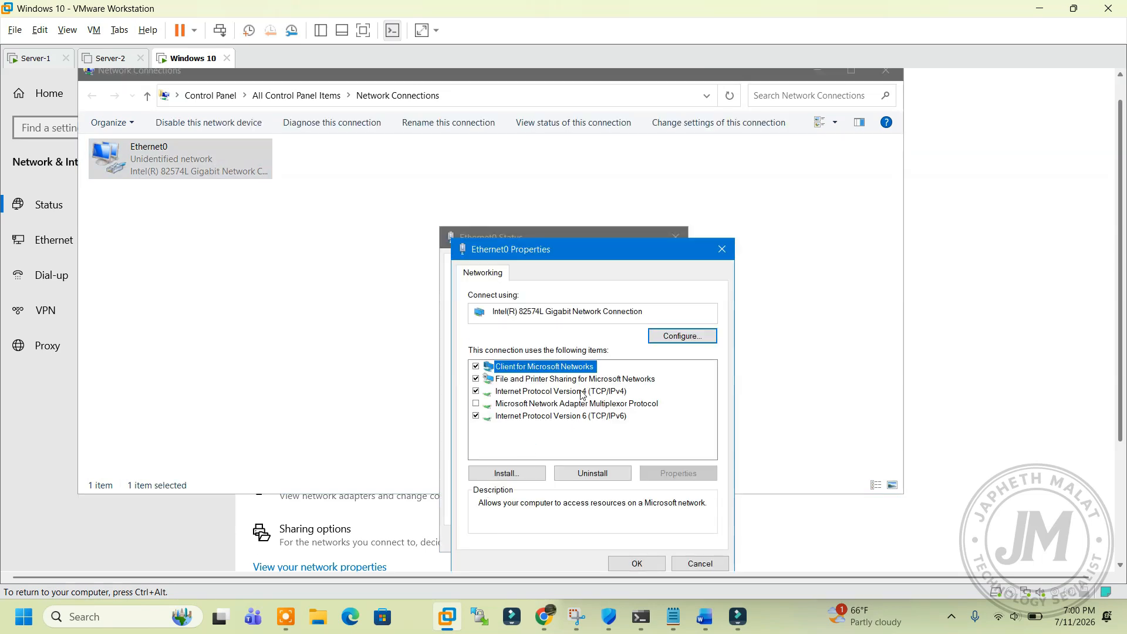
pyautogui.doubleClick(582, 394)
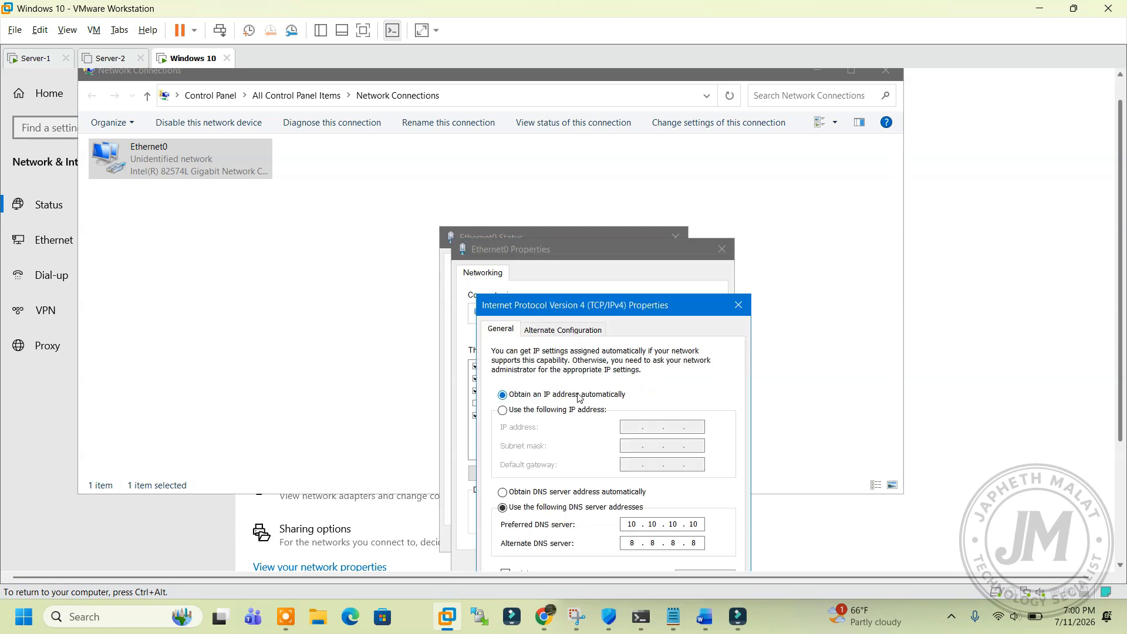
pyautogui.click(574, 497)
pyautogui.moveTo(555, 308); pyautogui.dragTo(540, 257)
pyautogui.click(651, 558)
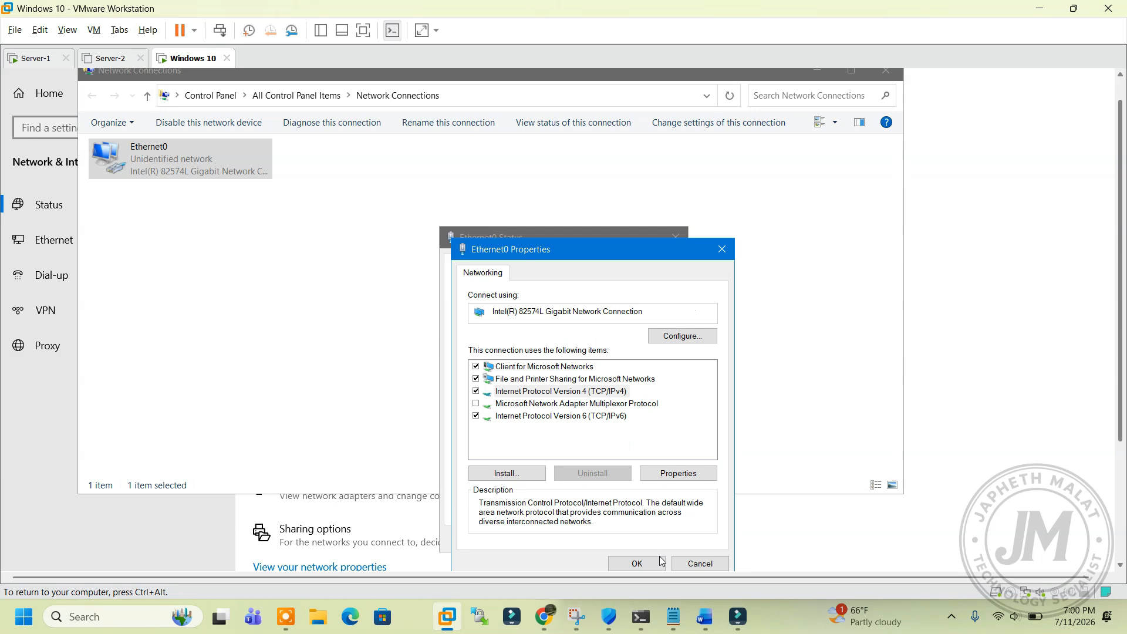
pyautogui.click(623, 564)
pyautogui.click(646, 539)
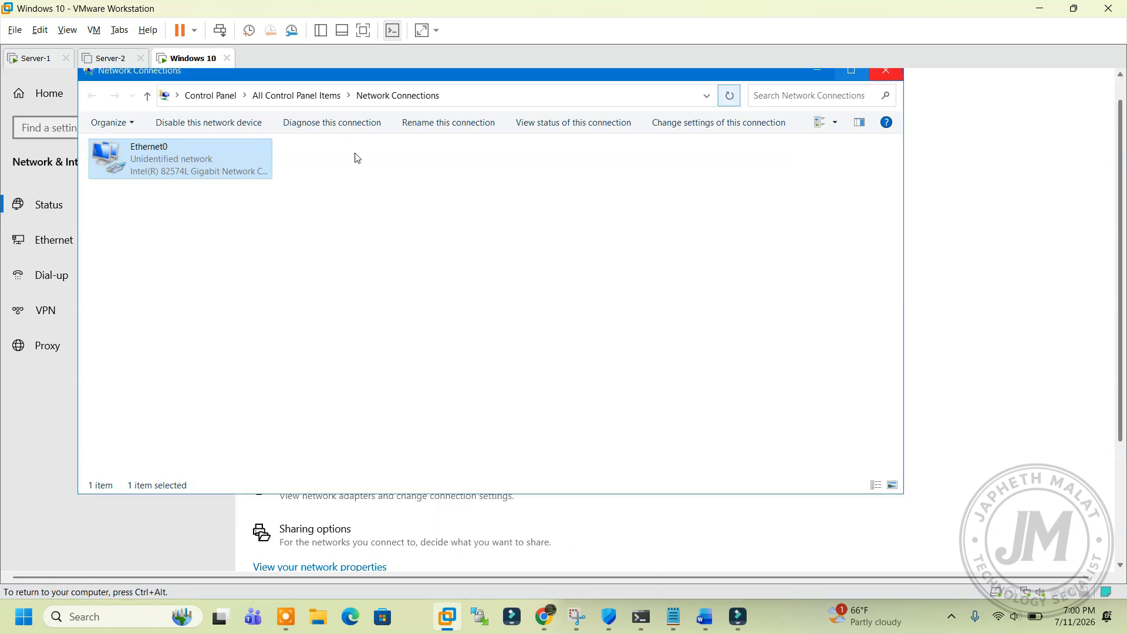
# Step: Check Ethernet0's details show lease 10.10.10.129 from DHCP server 10.10.10.254, then close the windows
pyautogui.doubleClick(204, 171)
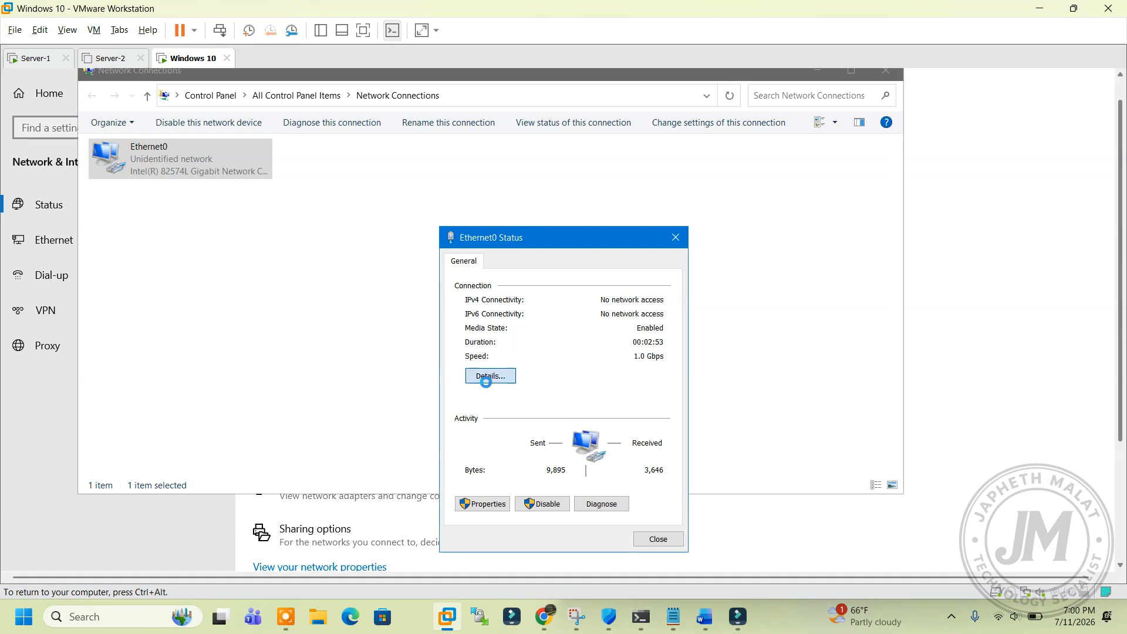
pyautogui.click(489, 379)
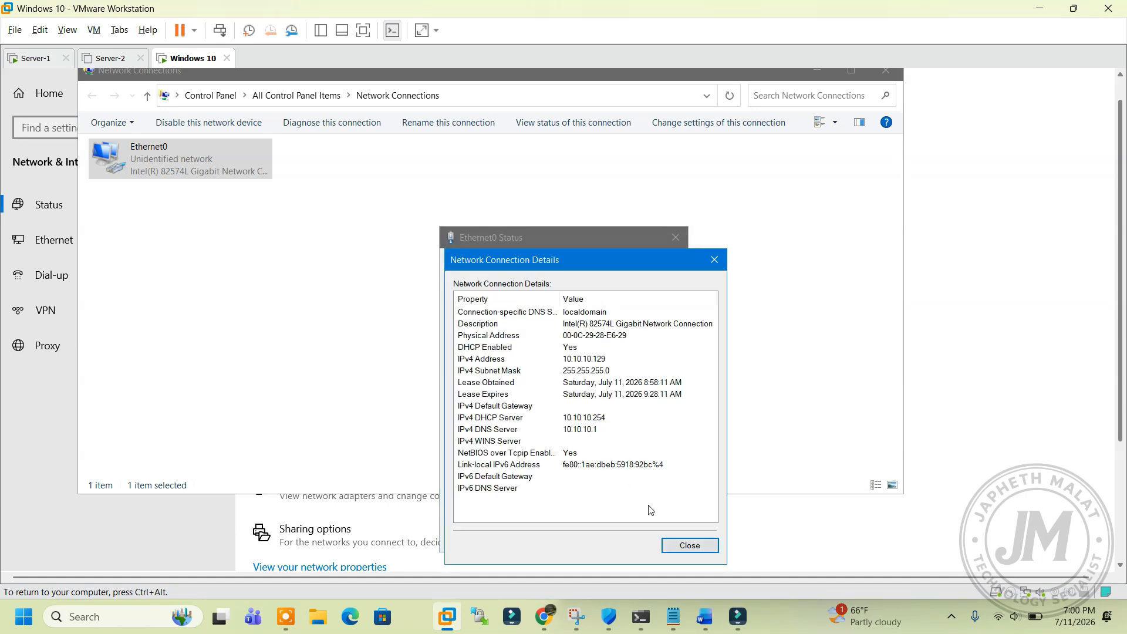
pyautogui.click(699, 546)
pyautogui.click(658, 540)
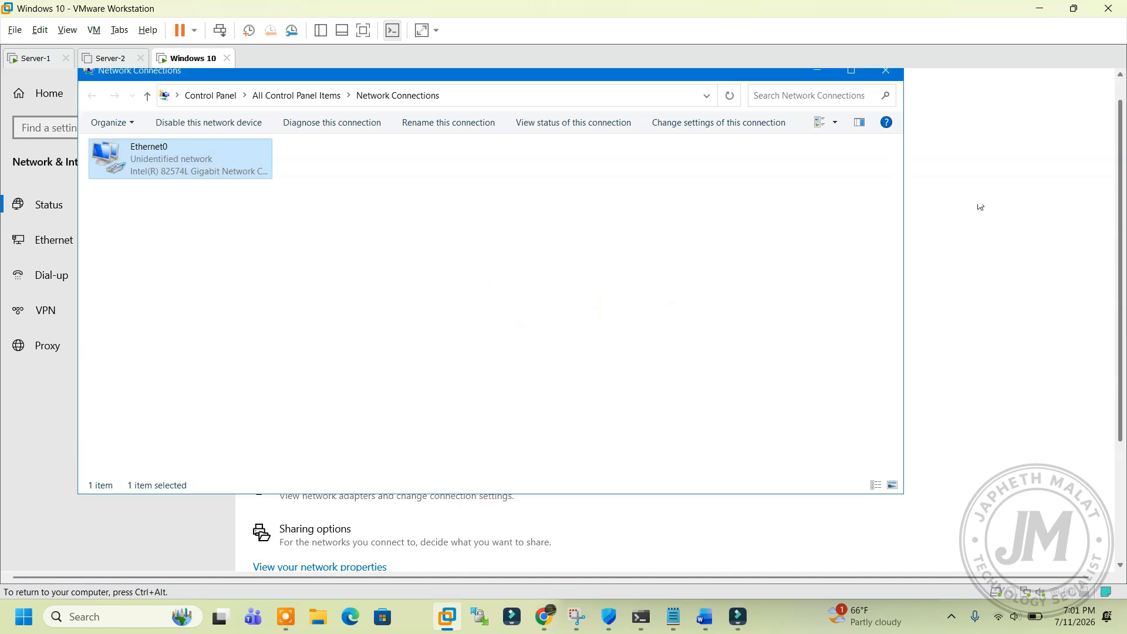
pyautogui.click(890, 82)
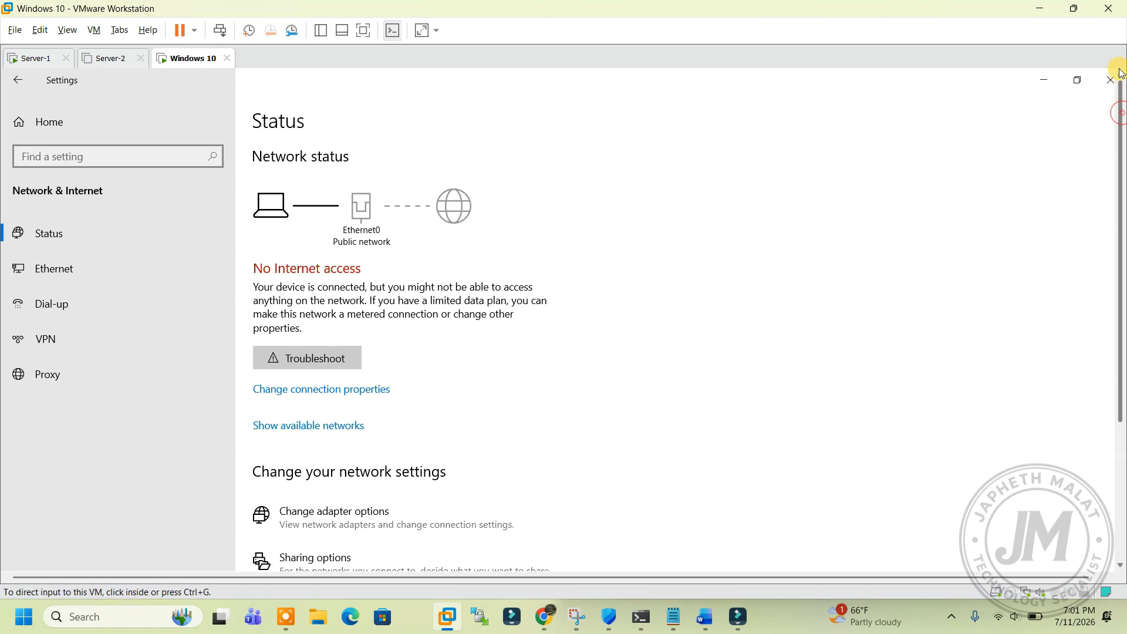
# Step: Run ipconfig /all in an administrator Command Prompt on the Windows 10 client
pyautogui.click(1109, 82)
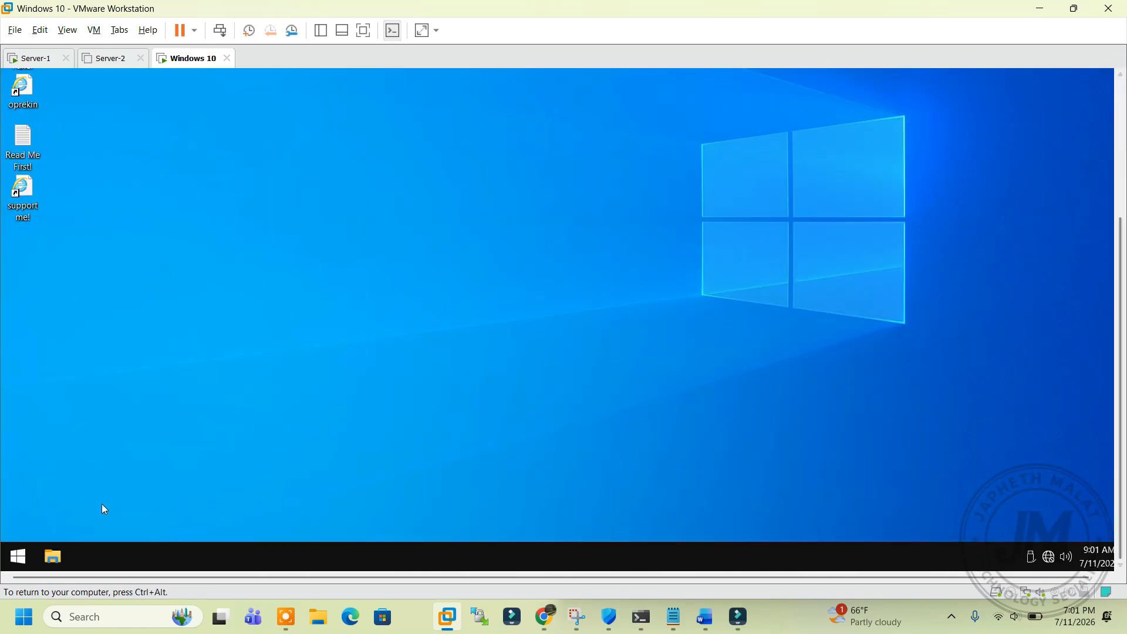
pyautogui.click(18, 557)
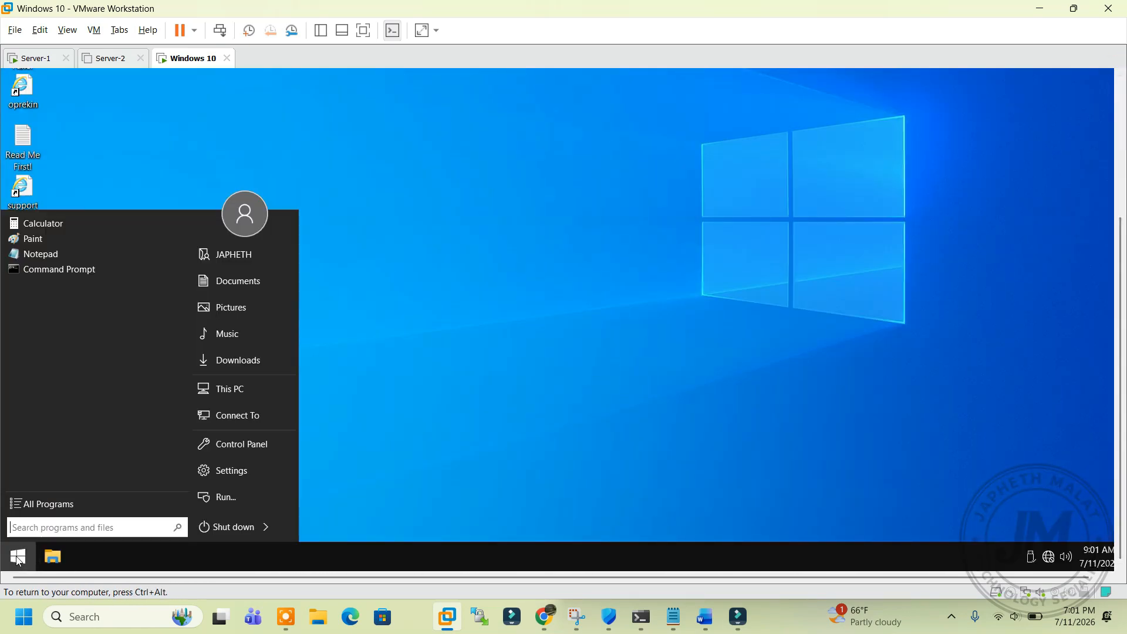
pyautogui.press('super+r')
pyautogui.write('c')
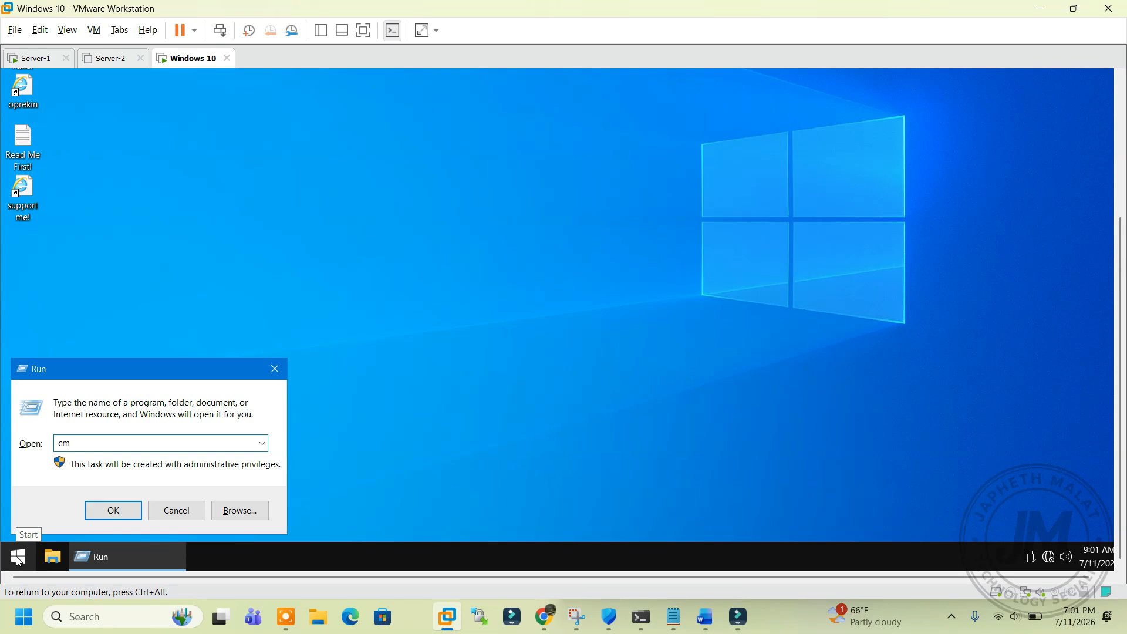
pyautogui.press('Return')
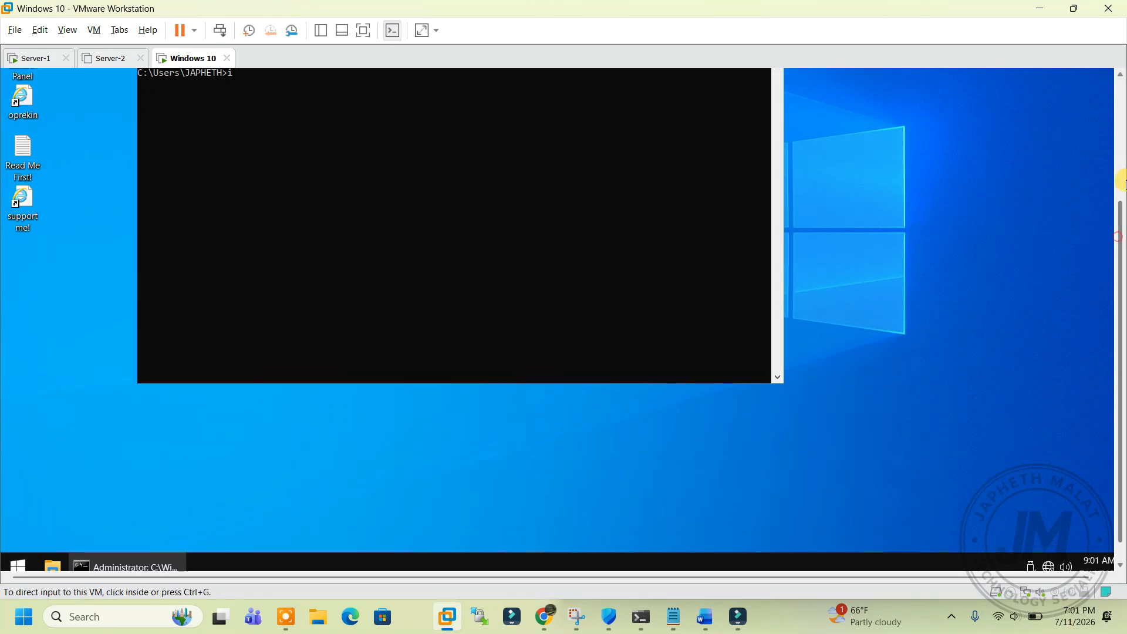
pyautogui.write('ig /all')
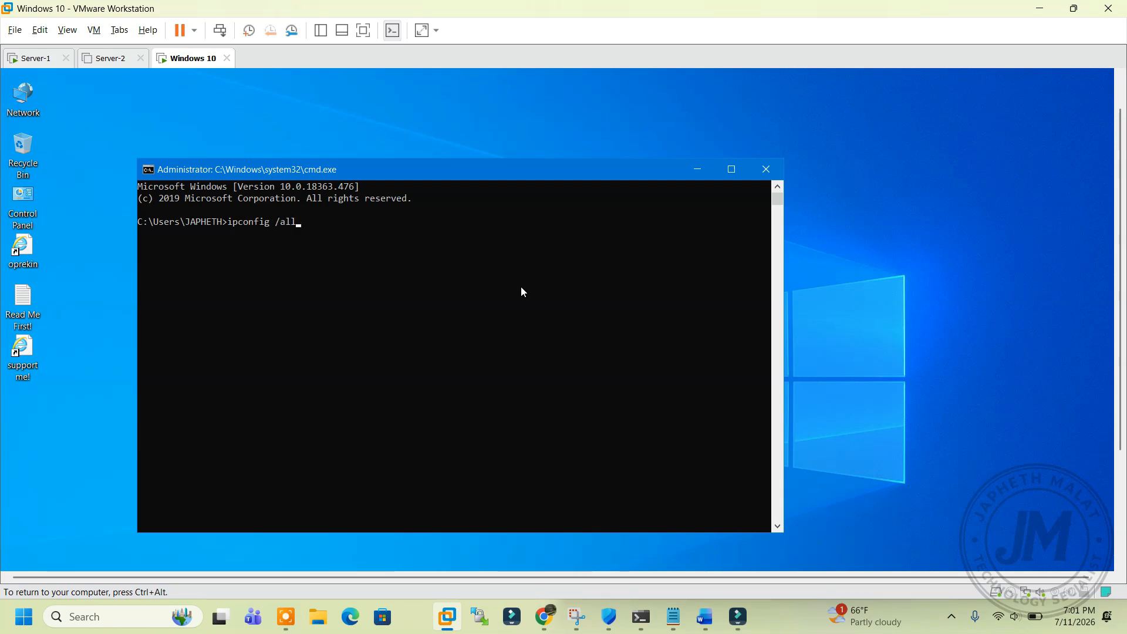
pyautogui.press('Return')
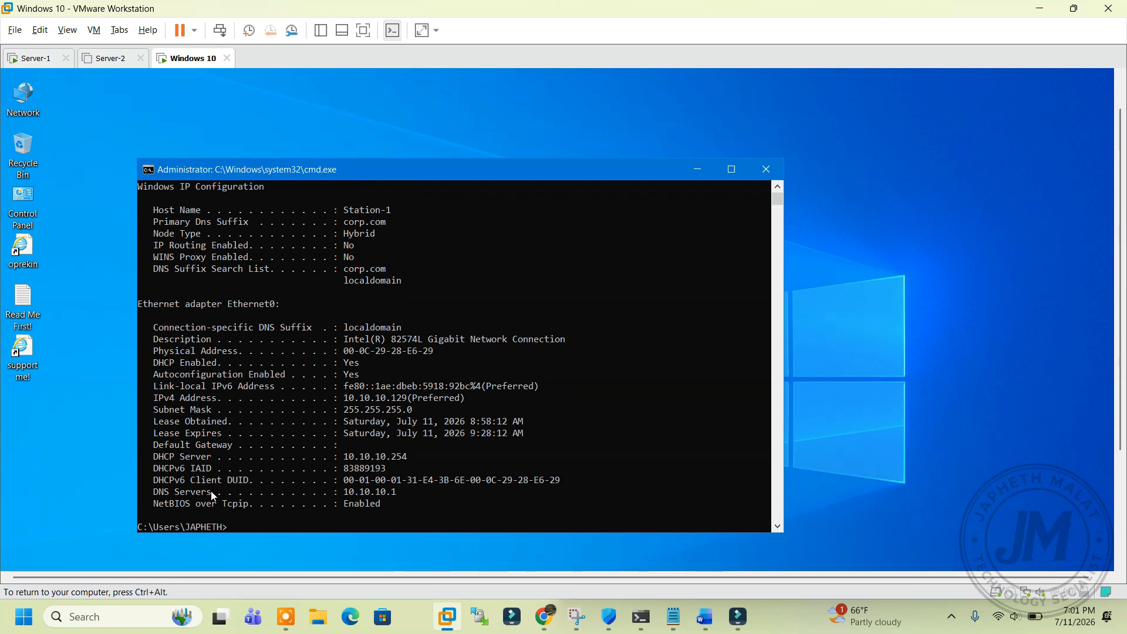
# Step: Copy the DHCP Server 10.10.10.254 line from the ipconfig output
pyautogui.moveTo(151, 455); pyautogui.dragTo(413, 455)
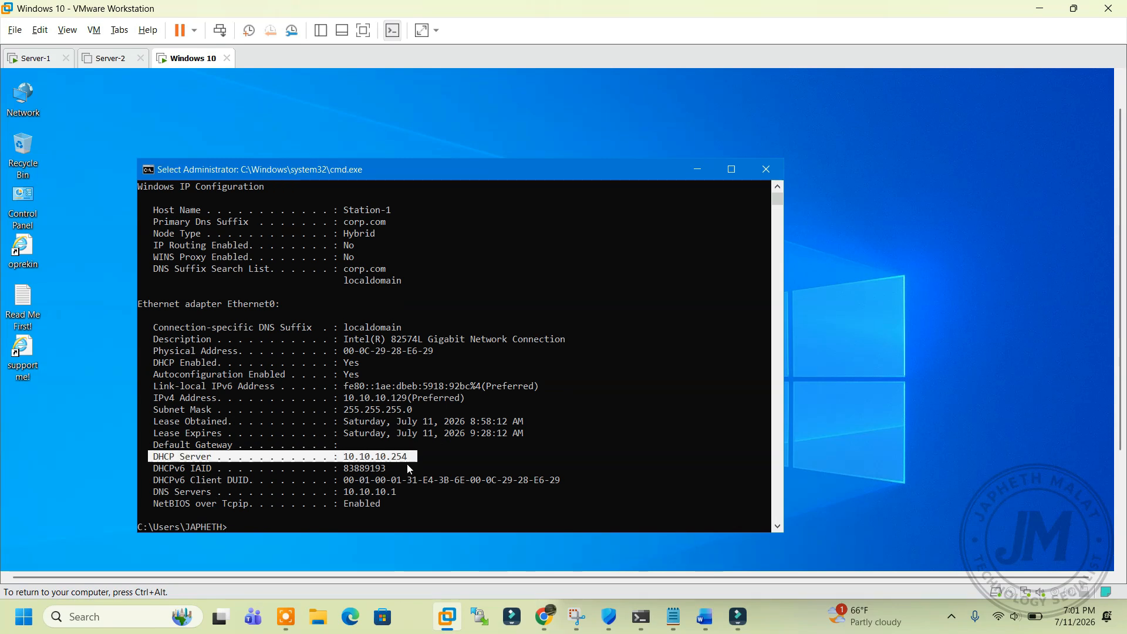
pyautogui.rightClick(408, 465)
pyautogui.click(31, 59)
pyautogui.click(323, 183)
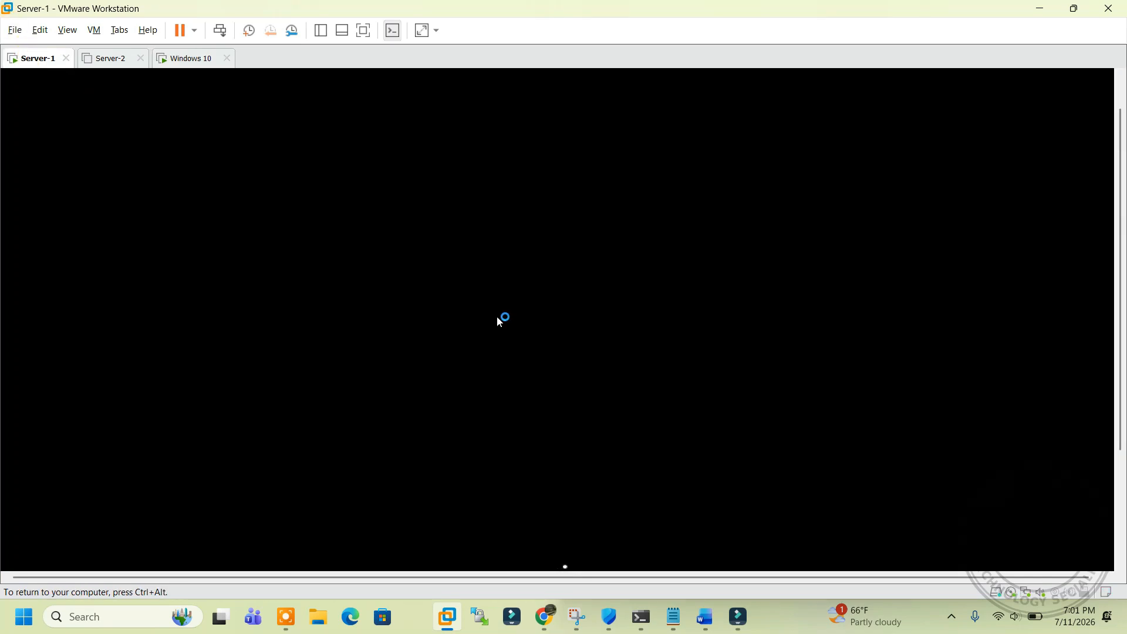
# Step: Release the Windows 10 client's IP lease with ipconfig /release
pyautogui.hotkey('ctrl', 'alt')
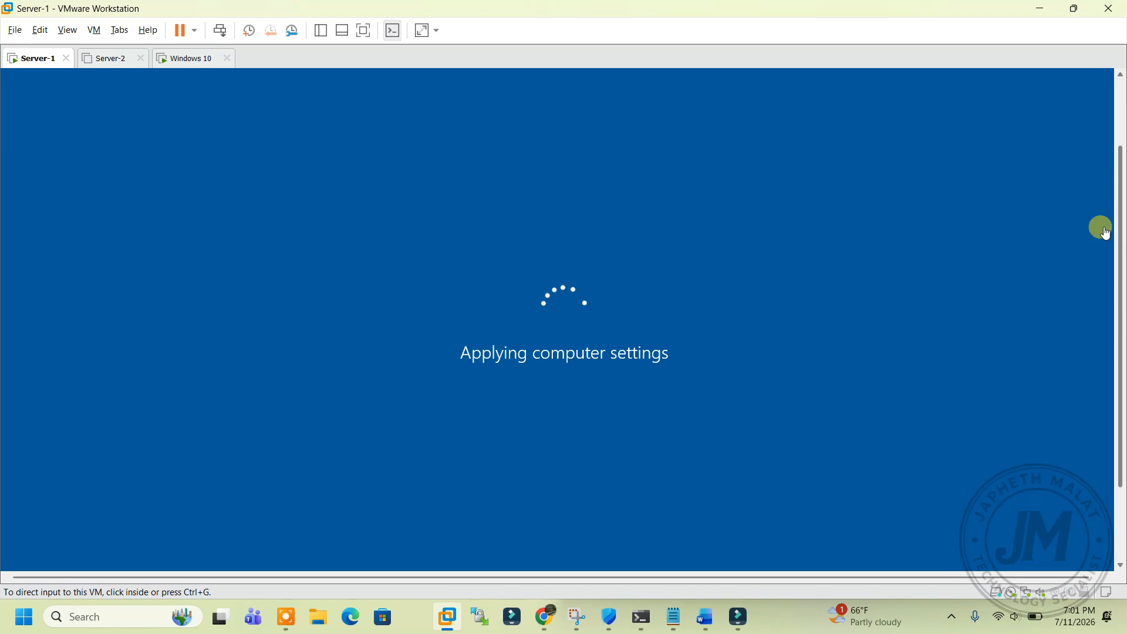
pyautogui.click(182, 61)
pyautogui.click(401, 395)
pyautogui.write('ipconfig /')
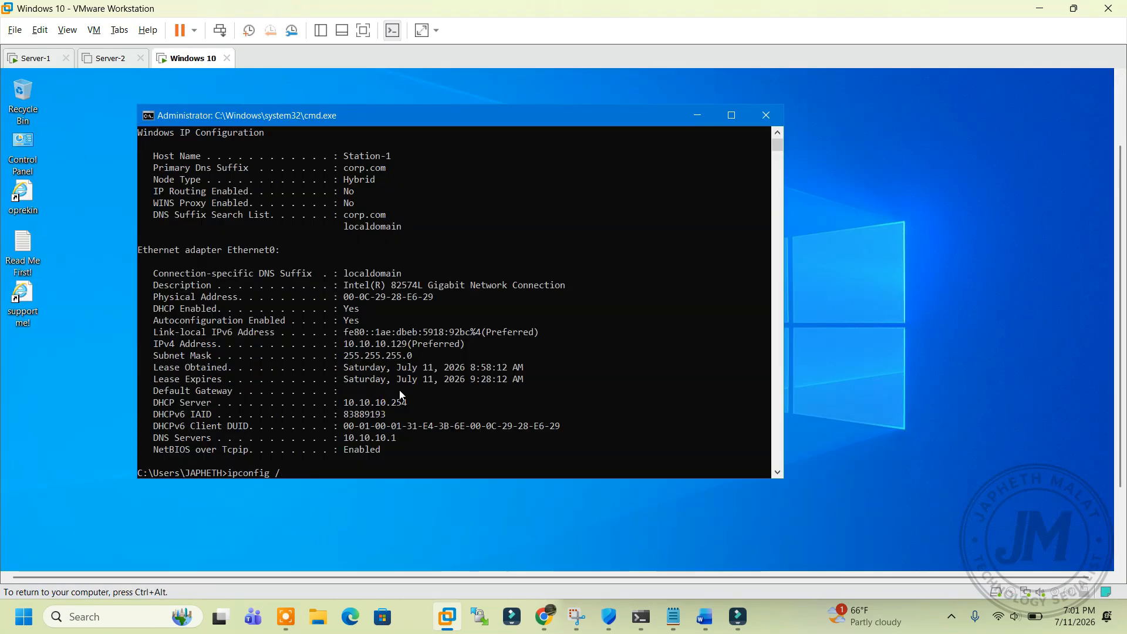
pyautogui.write('allease')
pyautogui.press('Return')
pyautogui.press('Return')
pyautogui.press('Return')
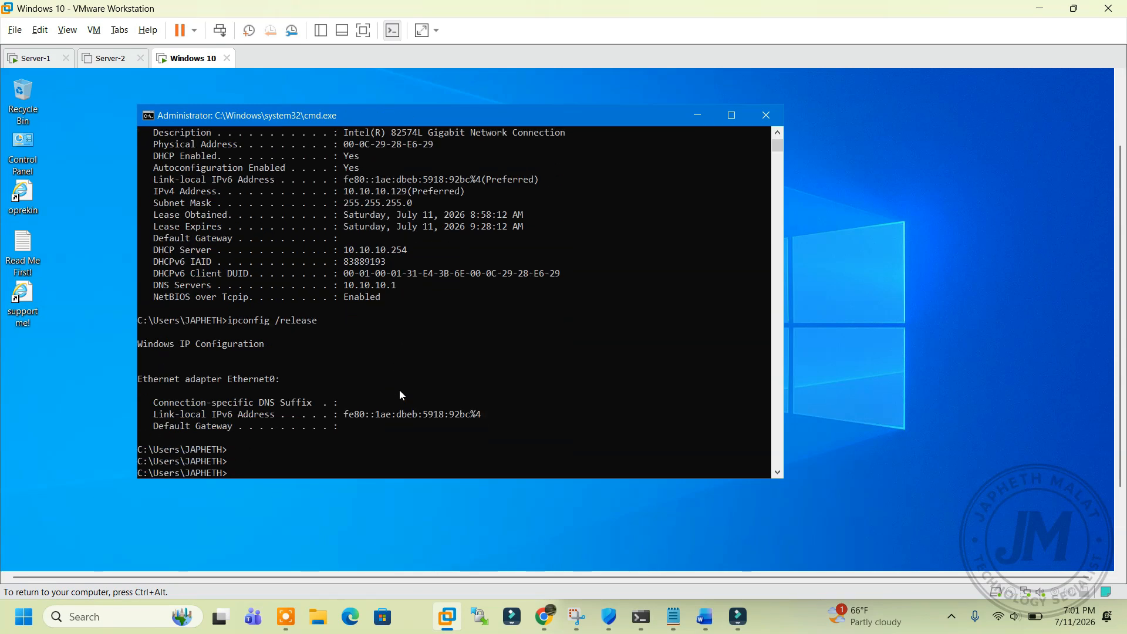
pyautogui.click(26, 58)
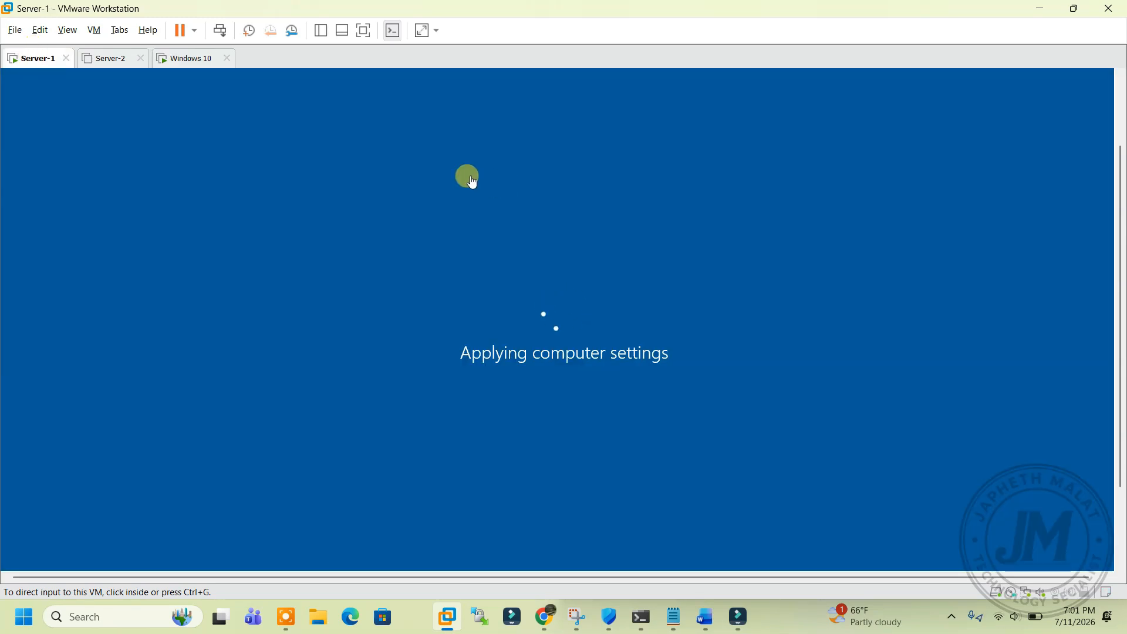
# Step: Keep watching Server-1, scrolling its view, until it shows the lock screen
pyautogui.click(211, 60)
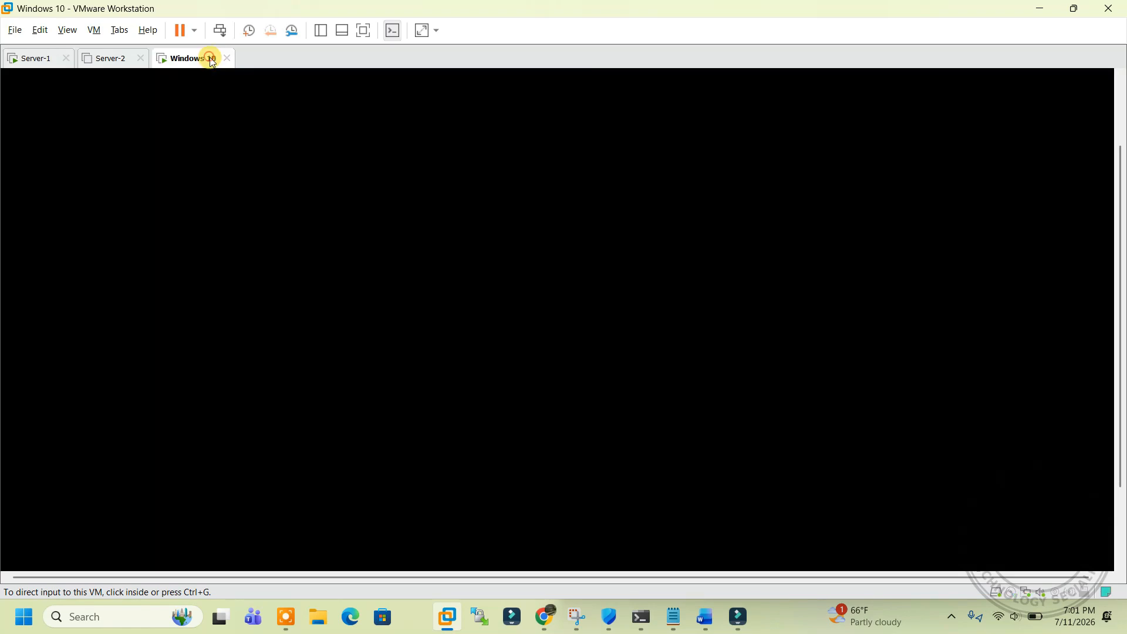
pyautogui.click(26, 65)
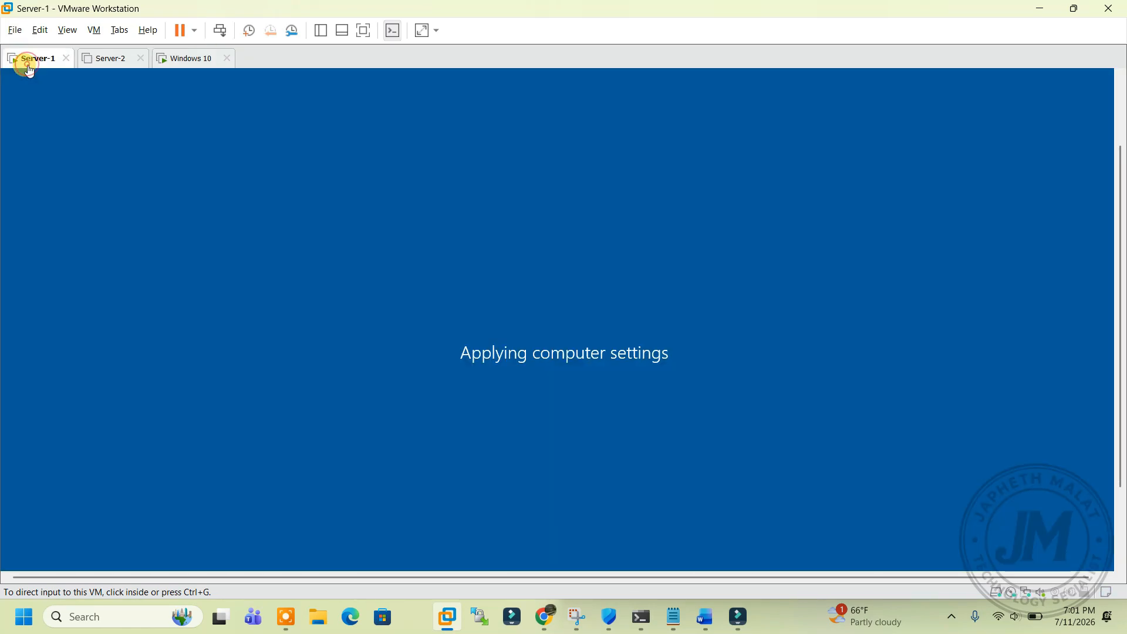
pyautogui.moveTo(1117, 254); pyautogui.dragTo(1122, 296)
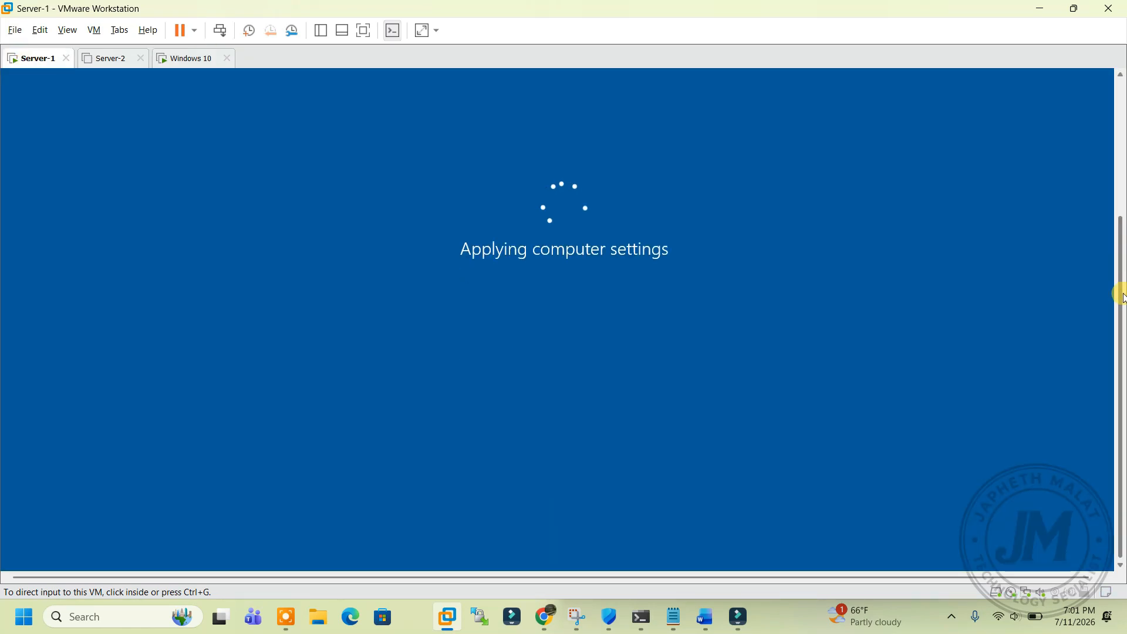
pyautogui.moveTo(1120, 221); pyautogui.dragTo(1103, 121)
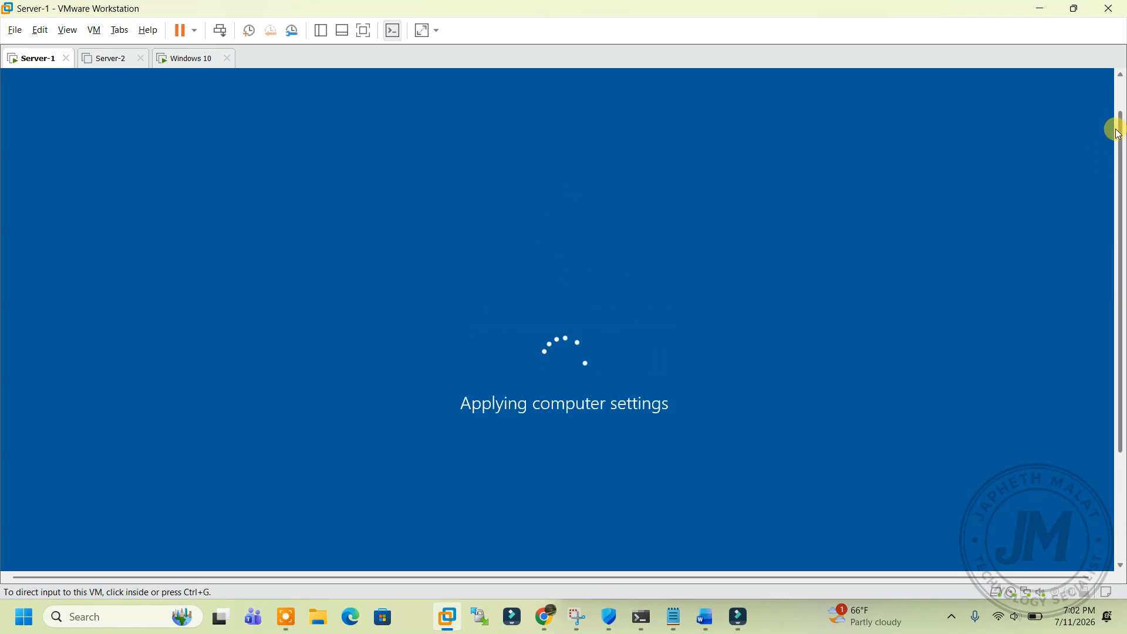
pyautogui.moveTo(1119, 128); pyautogui.dragTo(1123, 154)
pyautogui.moveTo(1122, 188); pyautogui.dragTo(1122, 237)
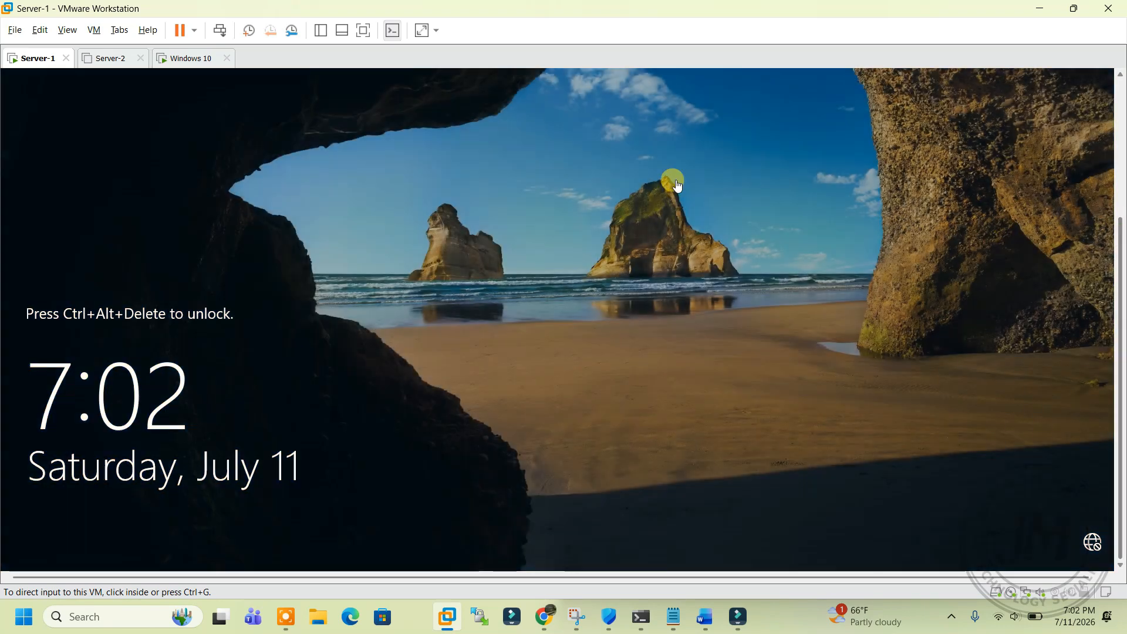
# Step: Send Ctrl+Alt+Del to Server-1 and sign in with the administrator password
pyautogui.click(94, 33)
pyautogui.click(123, 103)
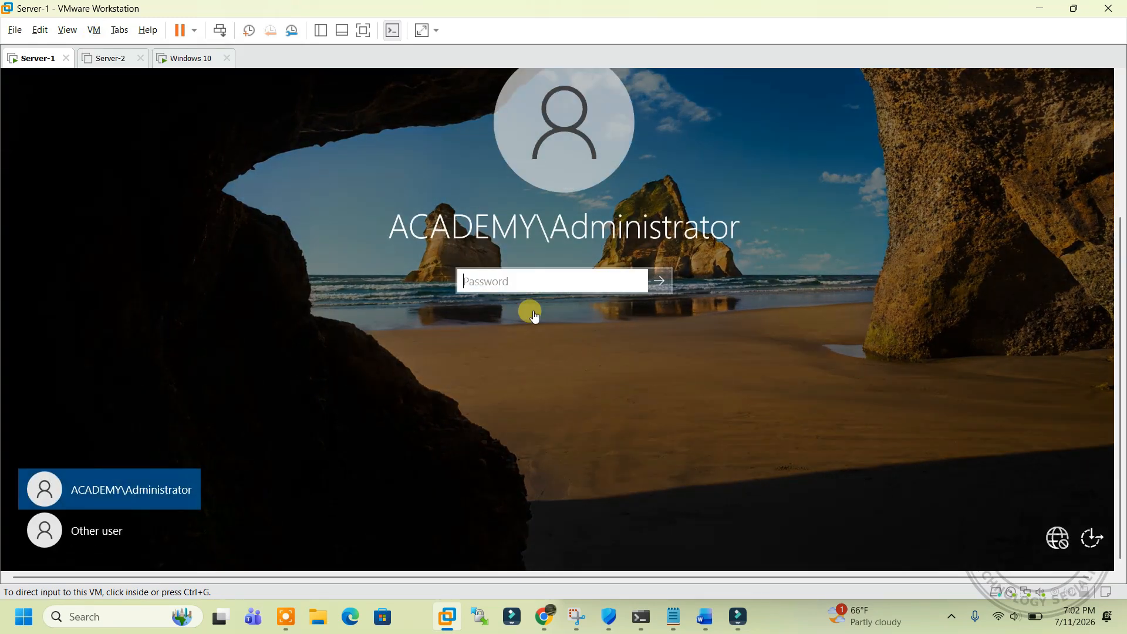
pyautogui.click(520, 281)
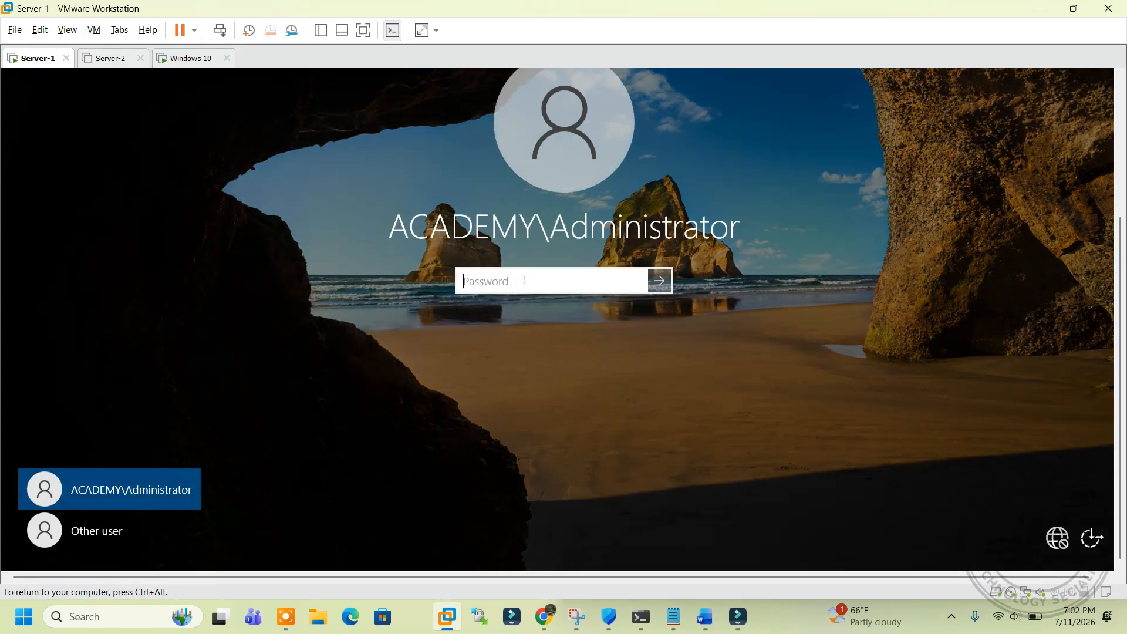
pyautogui.write('P')
pyautogui.press('BackSpace')
pyautogui.write('P')
pyautogui.press('Return')
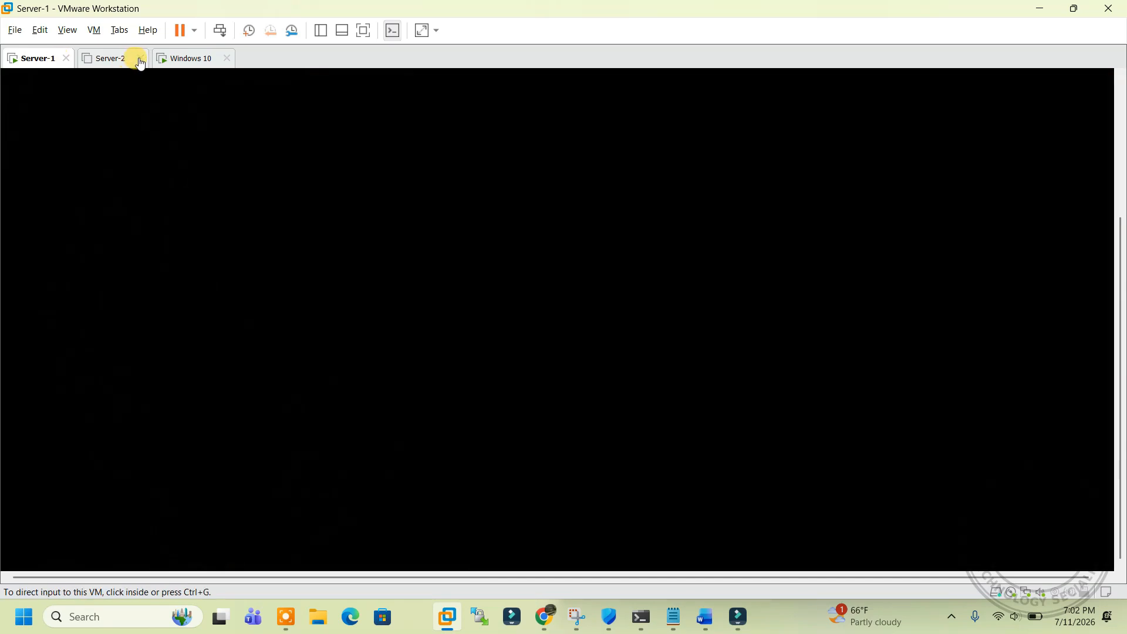
pyautogui.click(191, 58)
pyautogui.click(29, 58)
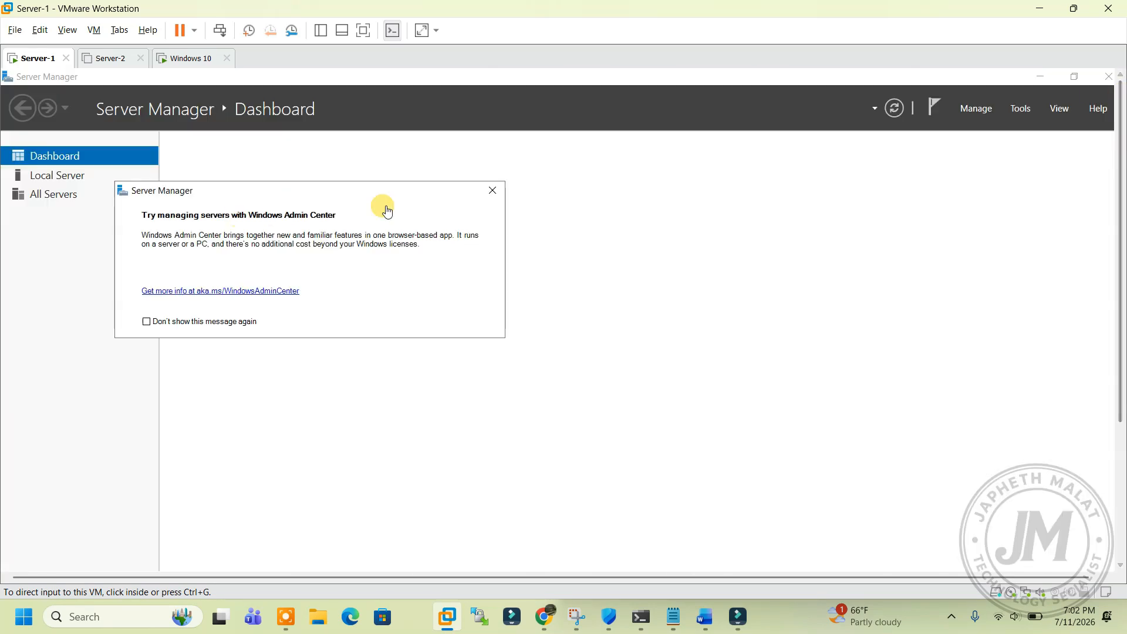
# Step: Dismiss the Windows Admin Center notice and open Local Server, moving the removal wizard aside
pyautogui.click(487, 196)
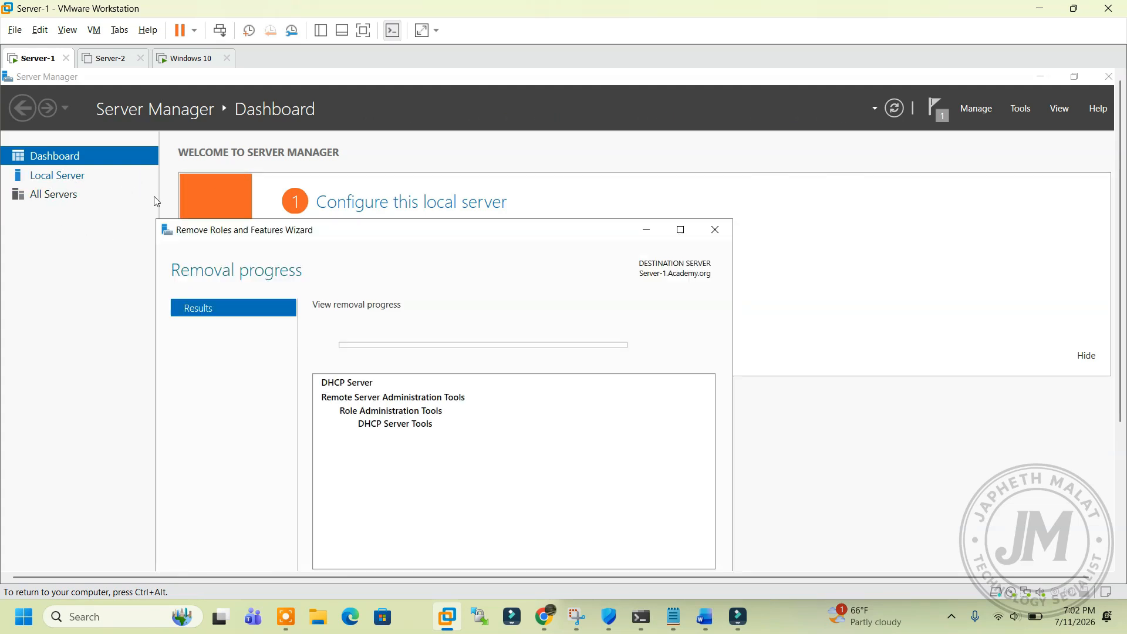
pyautogui.moveTo(503, 230); pyautogui.dragTo(521, 141)
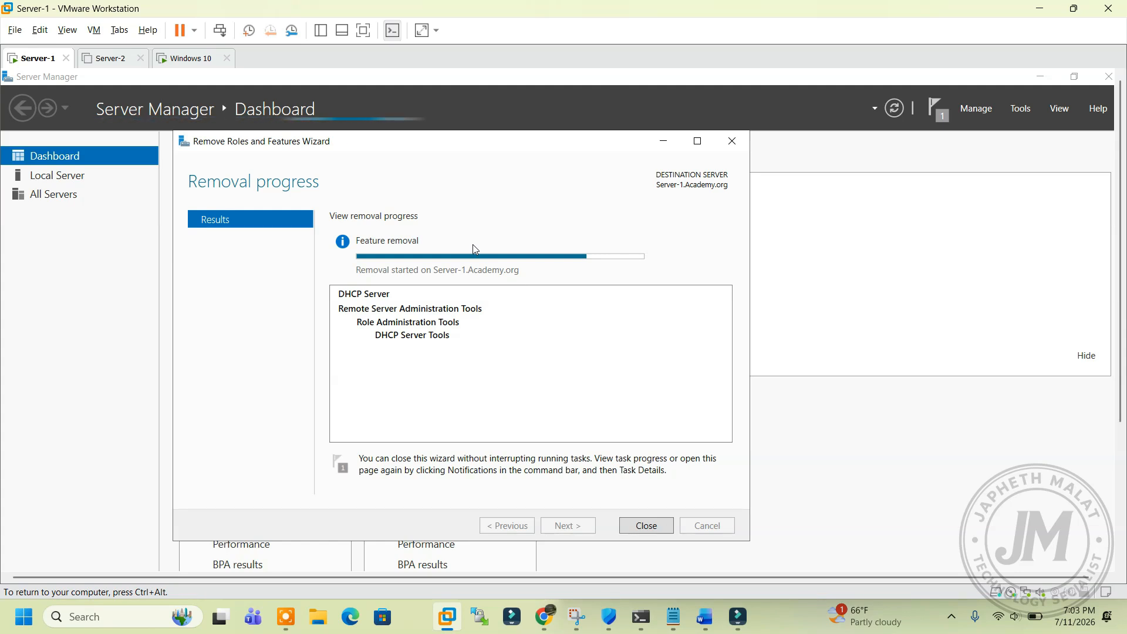
pyautogui.click(57, 183)
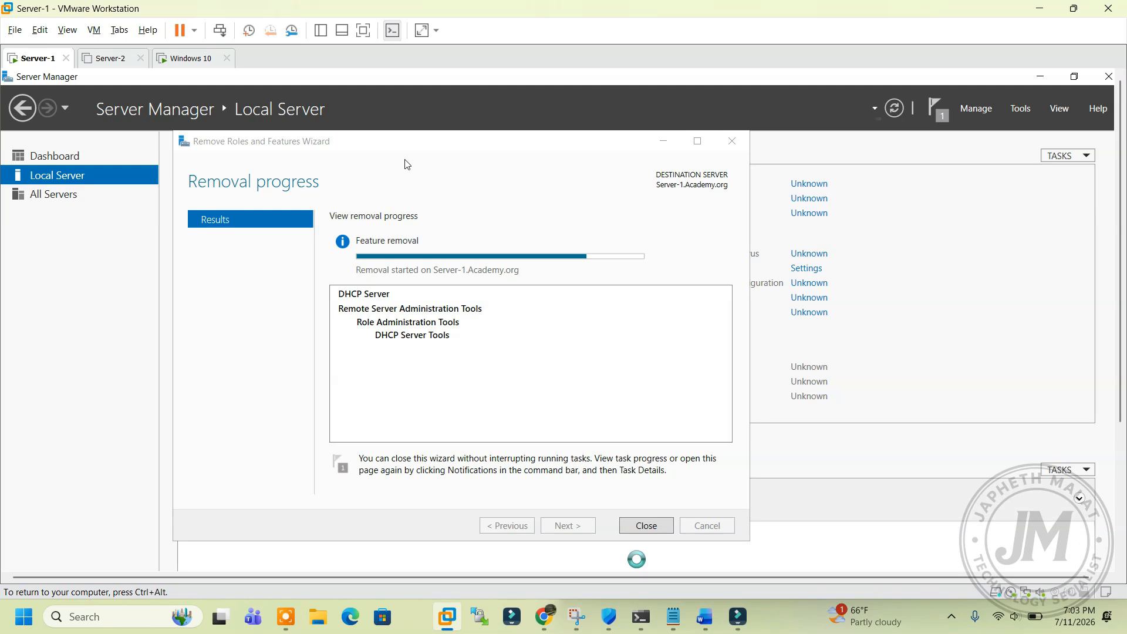
pyautogui.moveTo(401, 146); pyautogui.dragTo(740, 194)
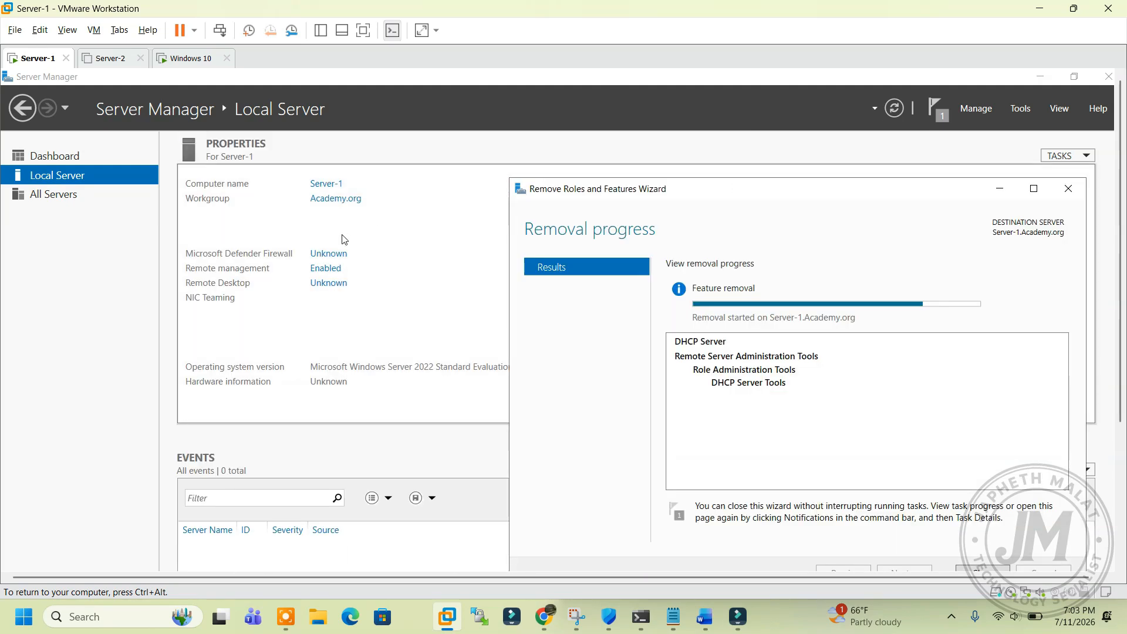
pyautogui.moveTo(592, 201); pyautogui.dragTo(596, 163)
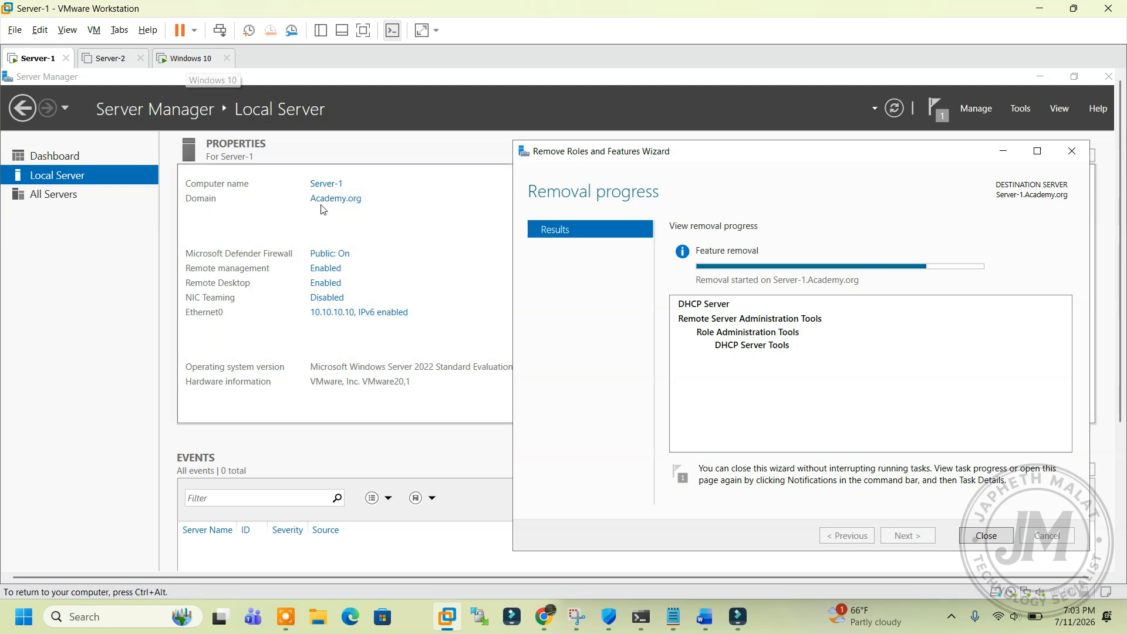
# Step: Mark the DHCP server address 10.10.10.254 in the client's Command Prompt
pyautogui.click(197, 58)
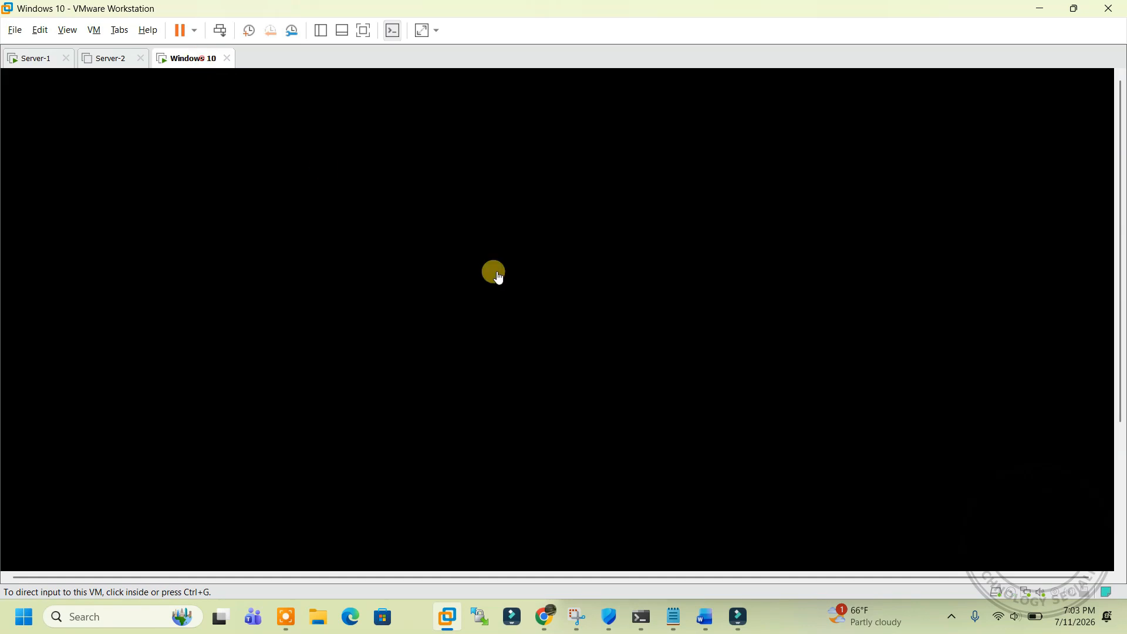
pyautogui.click(172, 346)
pyautogui.moveTo(347, 352); pyautogui.dragTo(413, 351)
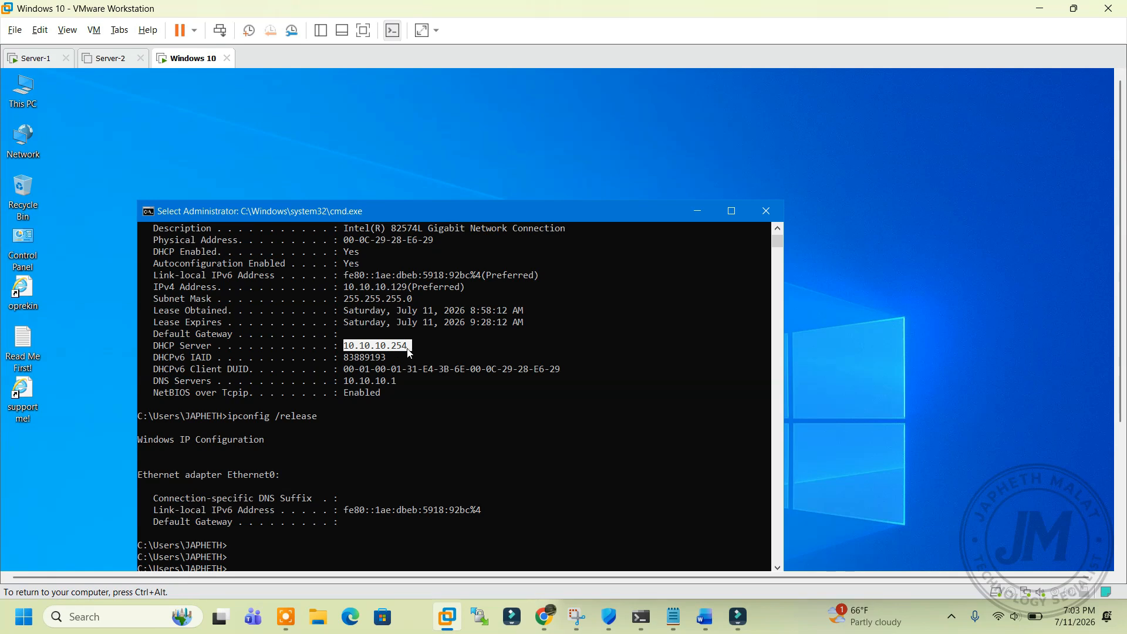
# Step: Close Server-1's finished DHCP Server removal wizard
pyautogui.click(47, 59)
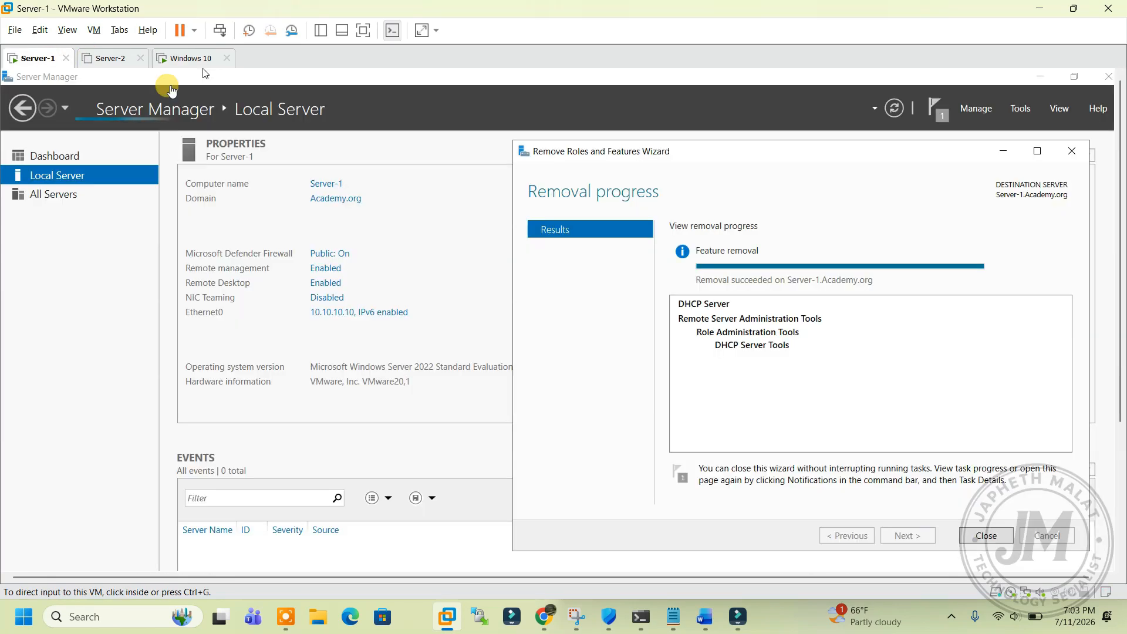
pyautogui.click(658, 154)
pyautogui.moveTo(638, 151); pyautogui.dragTo(412, 113)
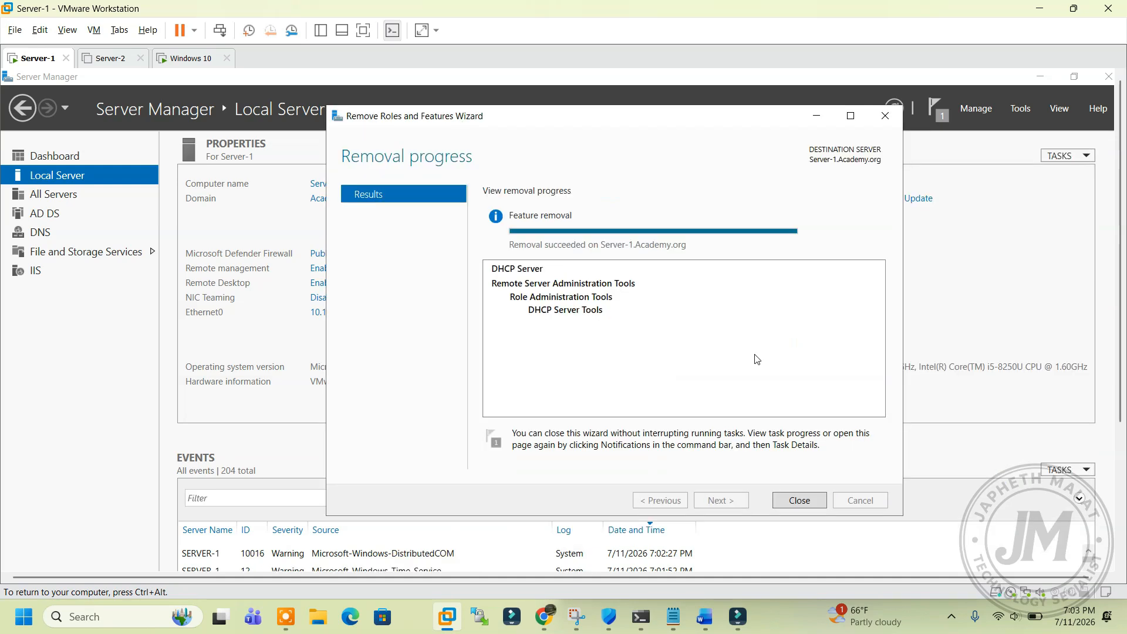
pyautogui.click(795, 500)
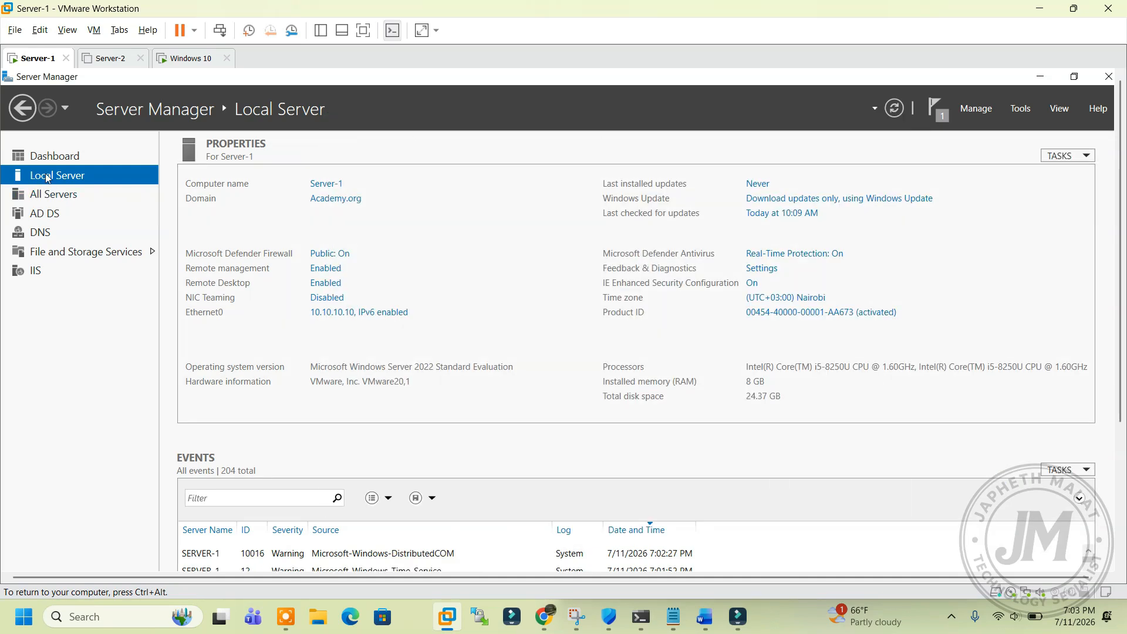
# Step: From the Dashboard, tick DHCP Server with its required tools in Add Roles and Features and install
pyautogui.click(55, 157)
pyautogui.click(377, 250)
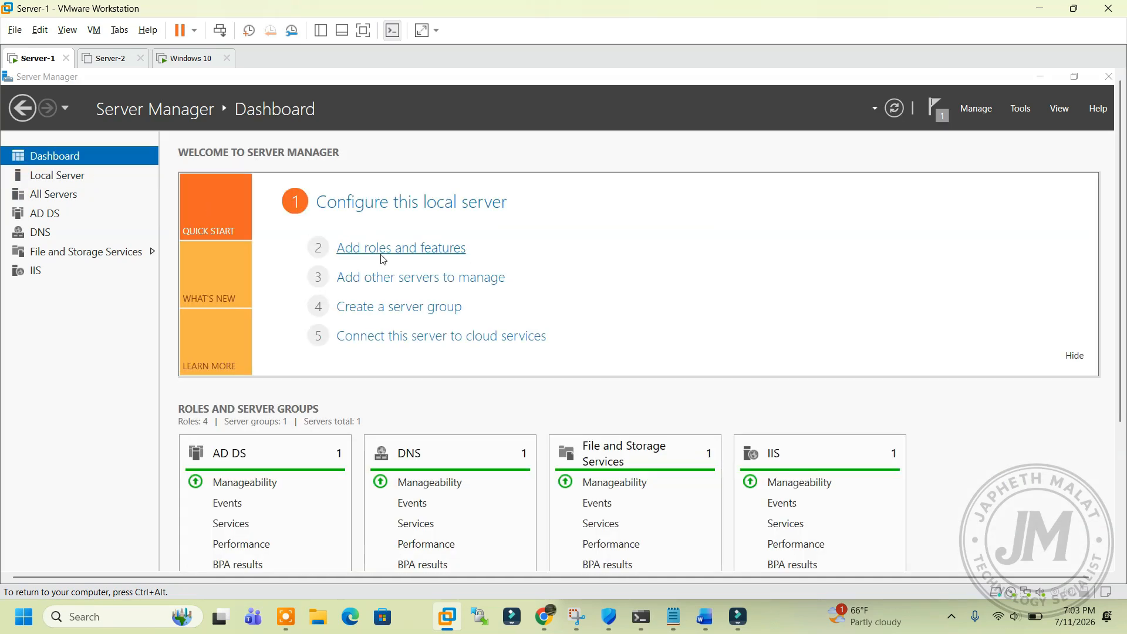
pyautogui.click(433, 485)
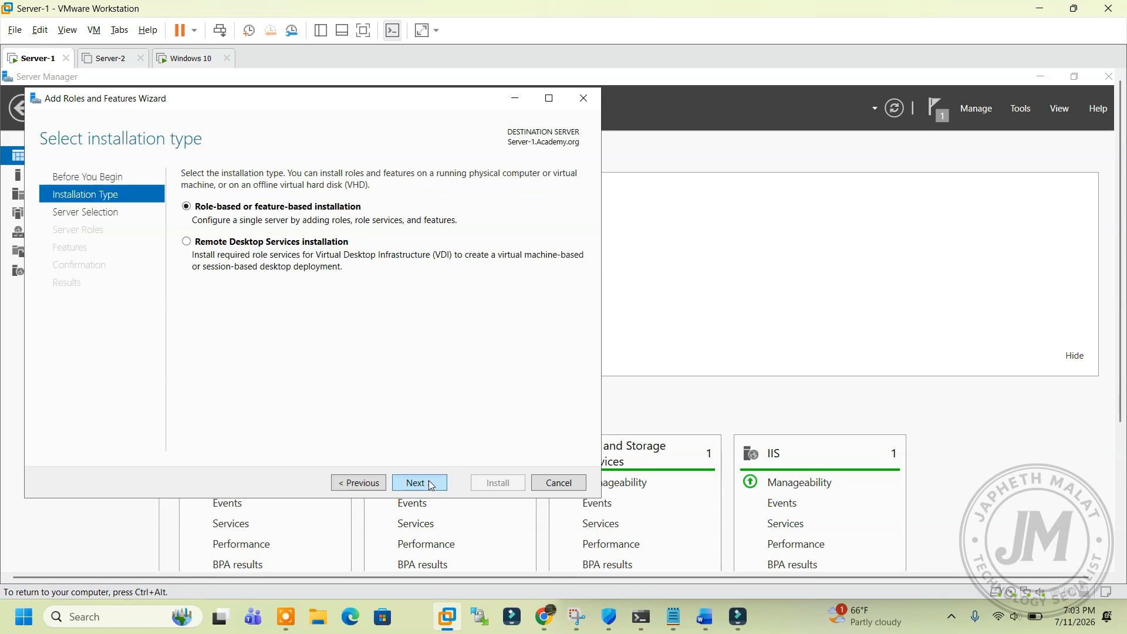
pyautogui.click(433, 485)
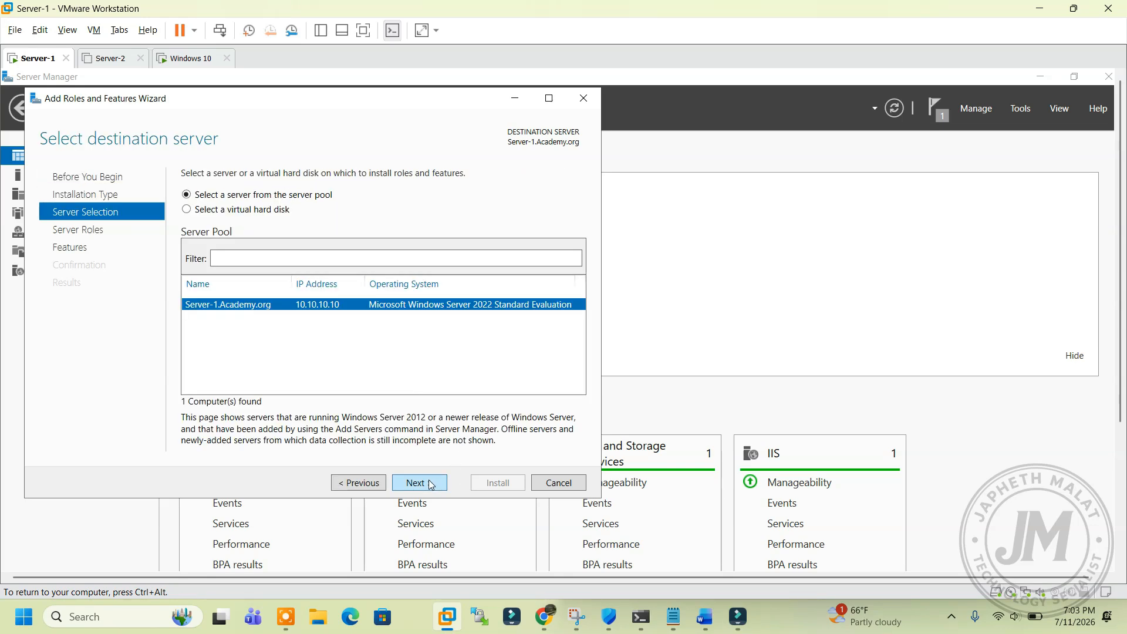
pyautogui.click(432, 485)
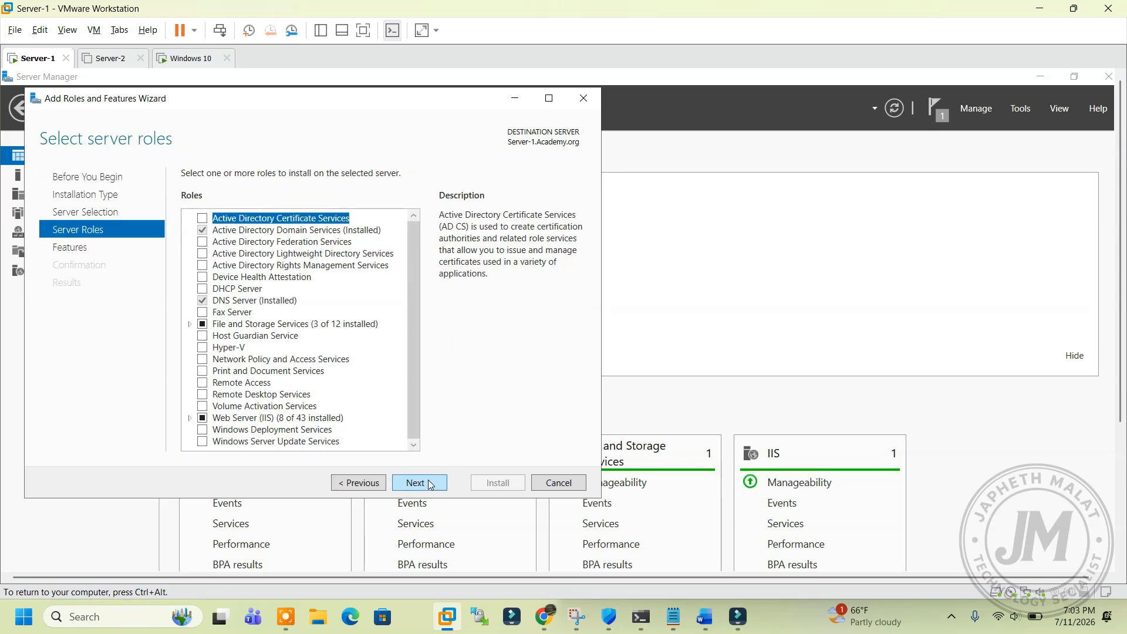
pyautogui.click(203, 289)
pyautogui.click(358, 415)
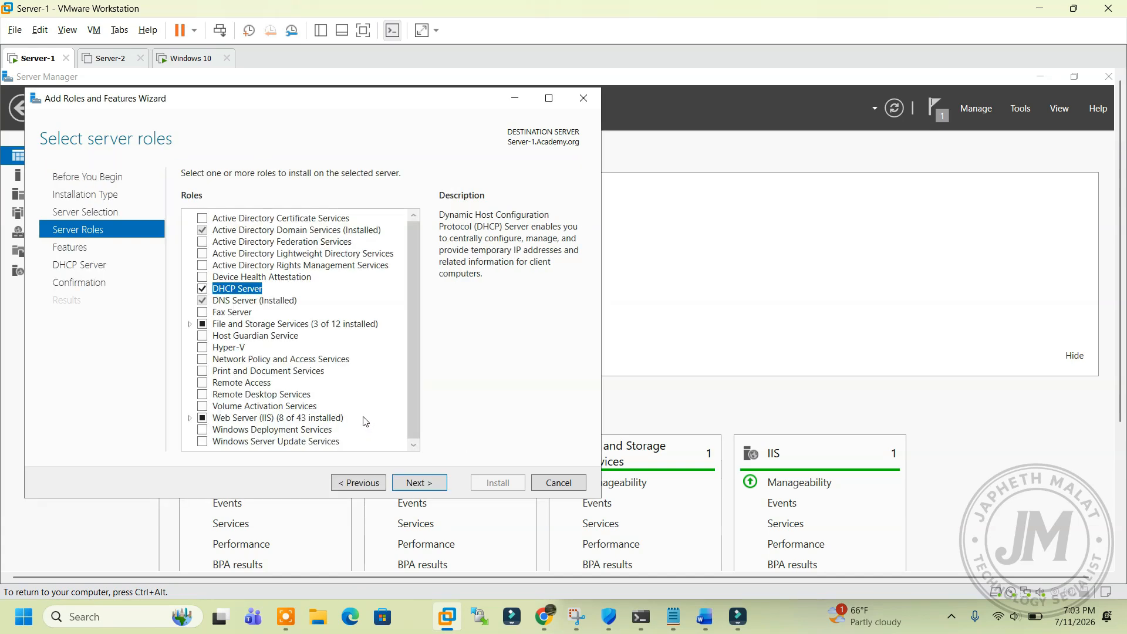
pyautogui.click(419, 487)
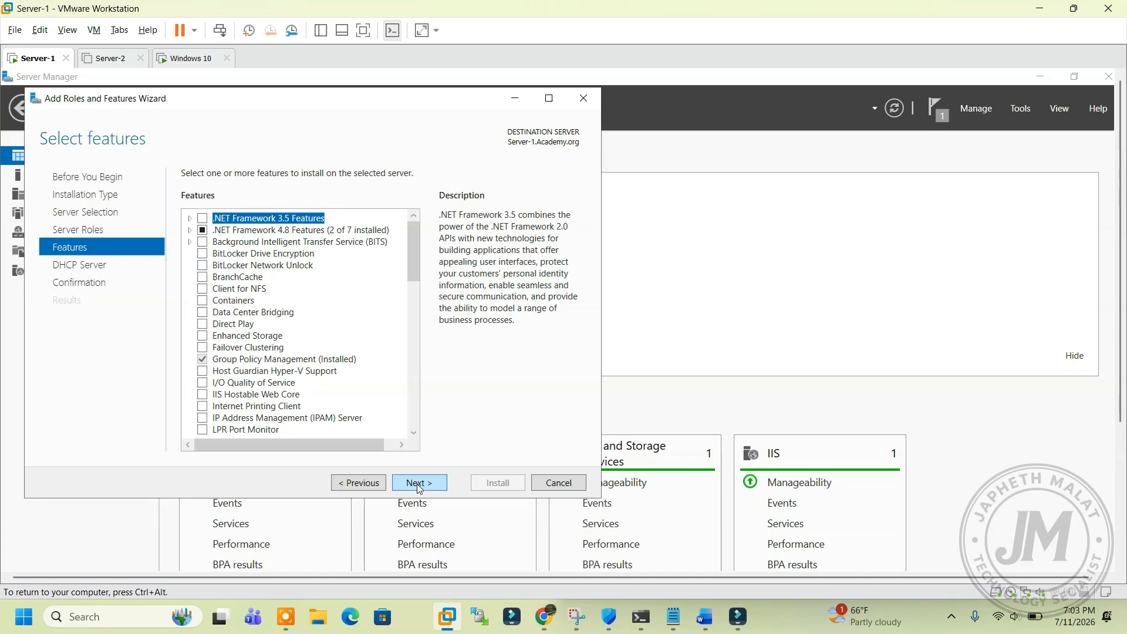
pyautogui.click(423, 486)
pyautogui.click(419, 483)
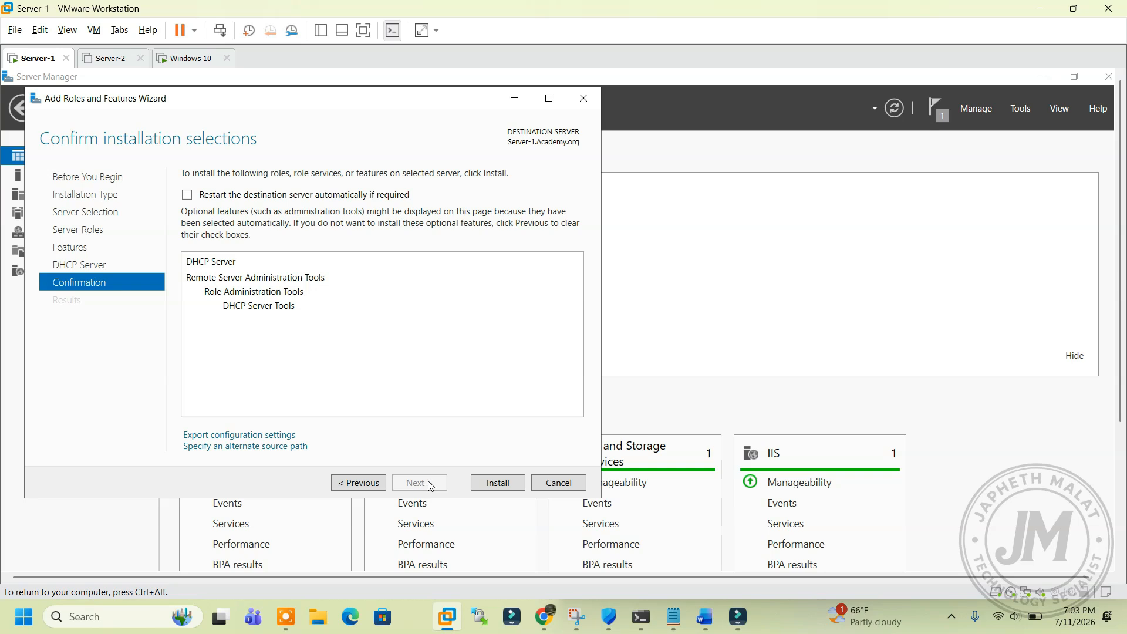
pyautogui.click(497, 483)
pyautogui.moveTo(246, 100); pyautogui.dragTo(410, 149)
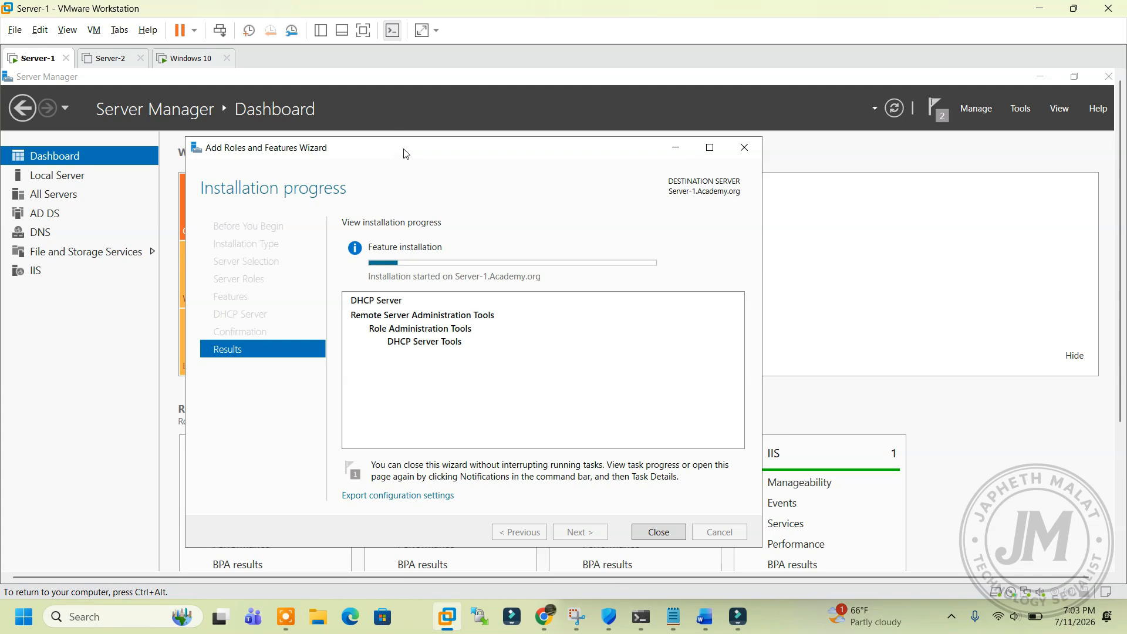
# Step: Let the DHCP Server role installation on Server-1 run to success, with a brief look at another VM tab
pyautogui.moveTo(407, 152); pyautogui.dragTo(403, 139)
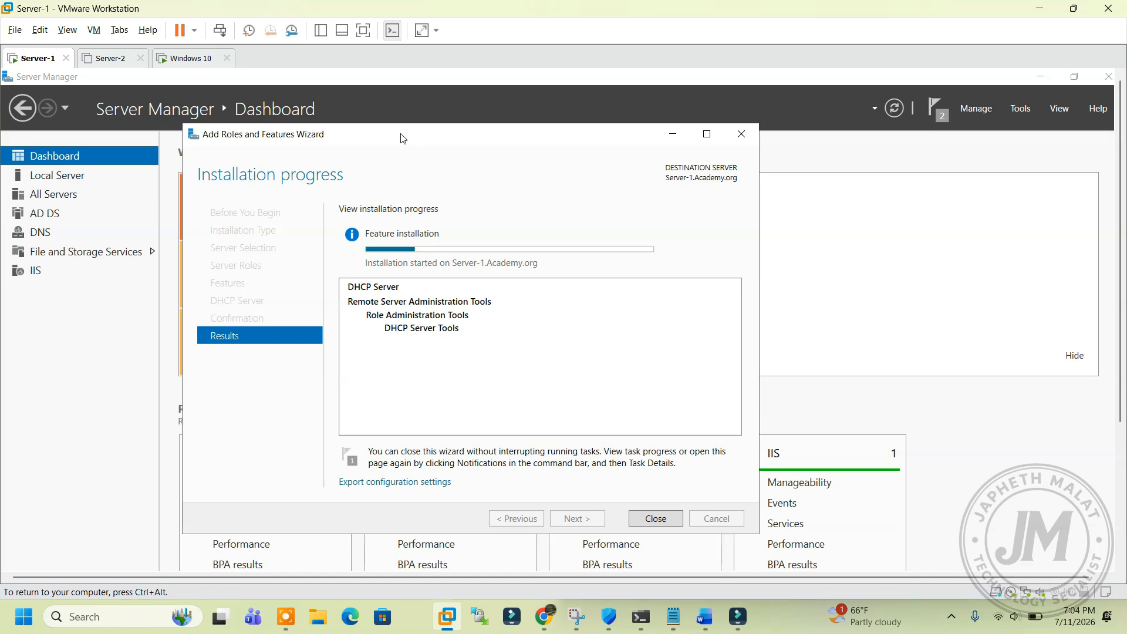
pyautogui.moveTo(403, 139); pyautogui.dragTo(413, 156)
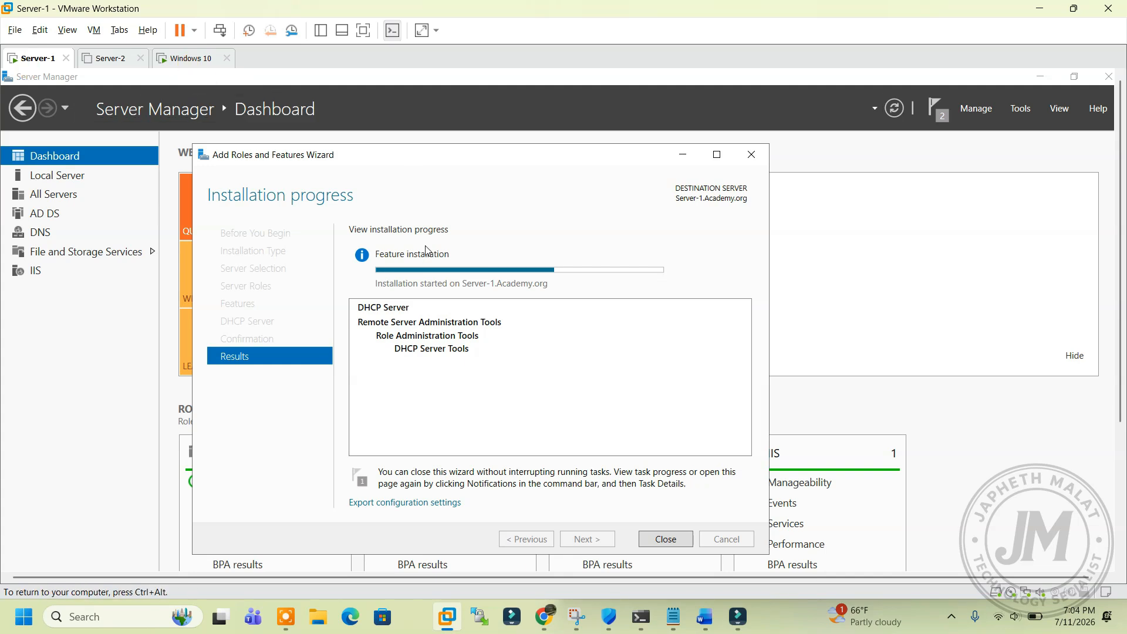
pyautogui.moveTo(423, 165); pyautogui.dragTo(442, 152)
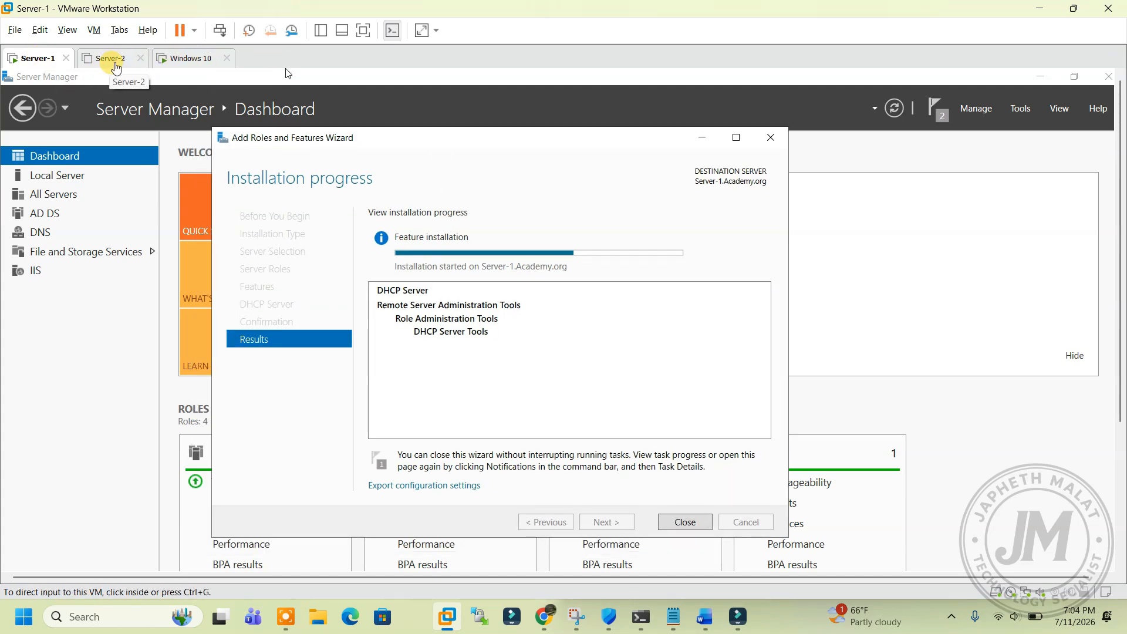
pyautogui.click(123, 67)
pyautogui.click(140, 59)
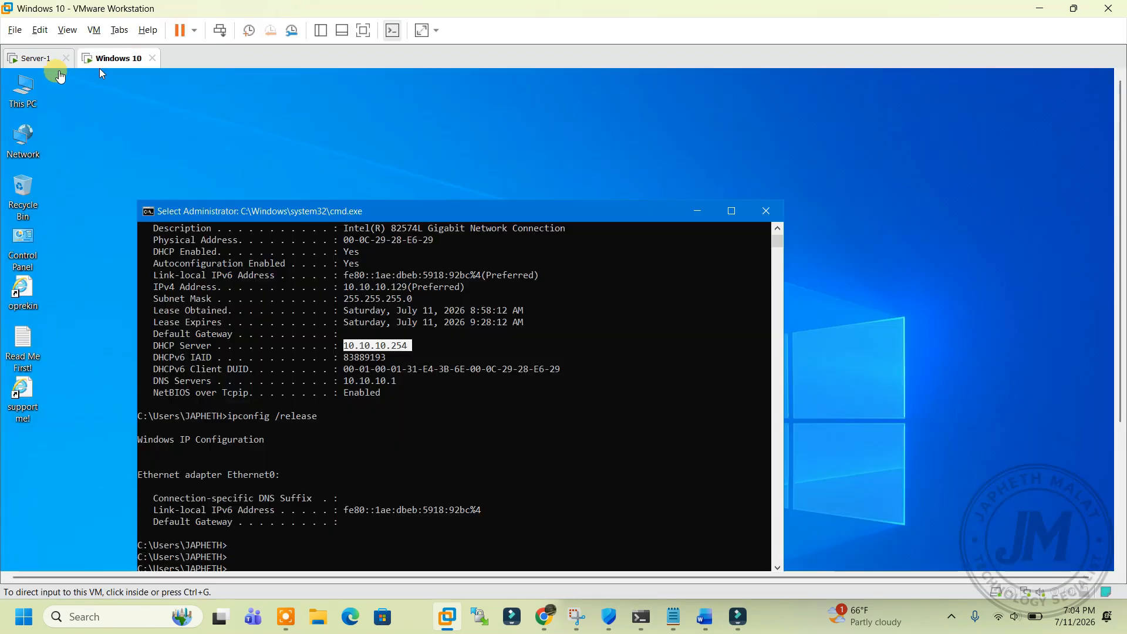
pyautogui.click(41, 65)
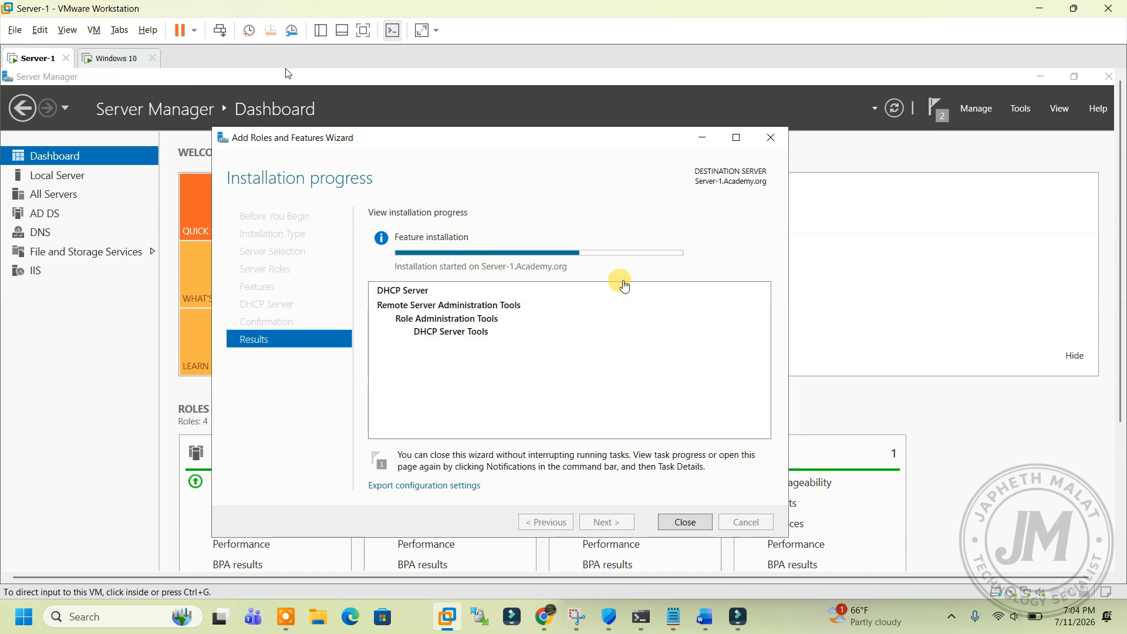
pyautogui.moveTo(540, 154); pyautogui.dragTo(556, 136)
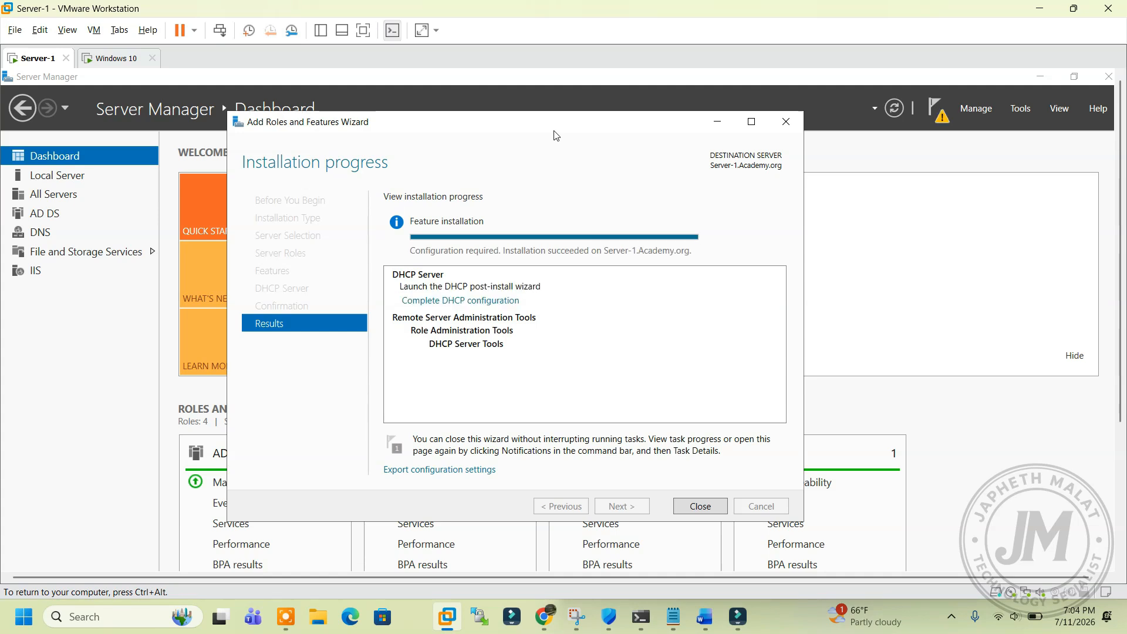
pyautogui.moveTo(556, 136); pyautogui.dragTo(559, 146)
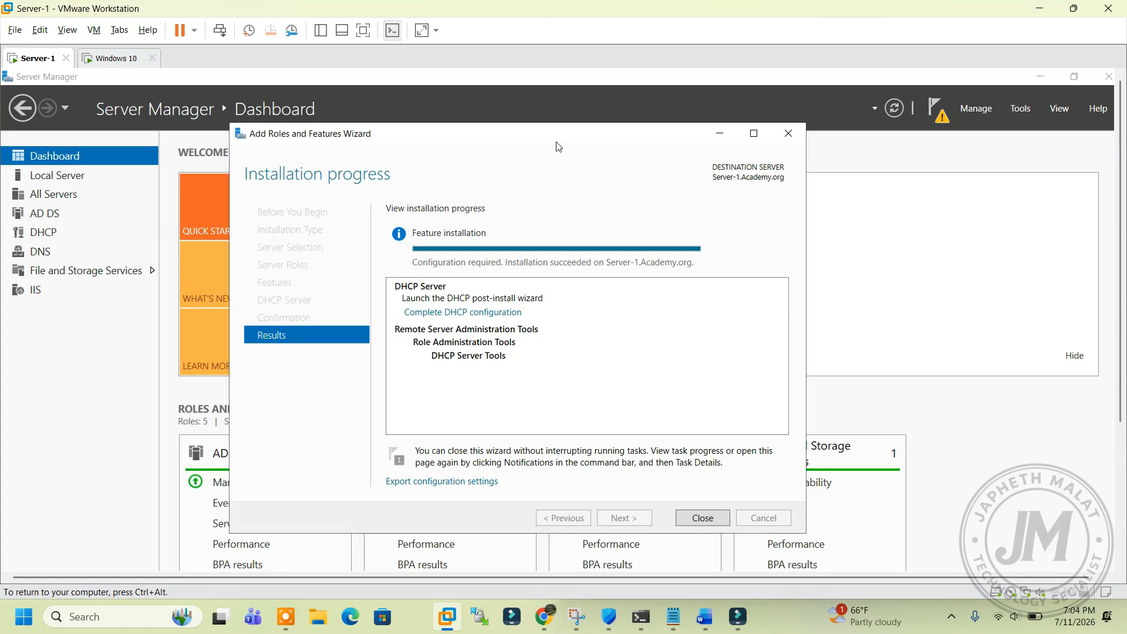
pyautogui.moveTo(558, 146); pyautogui.dragTo(521, 144)
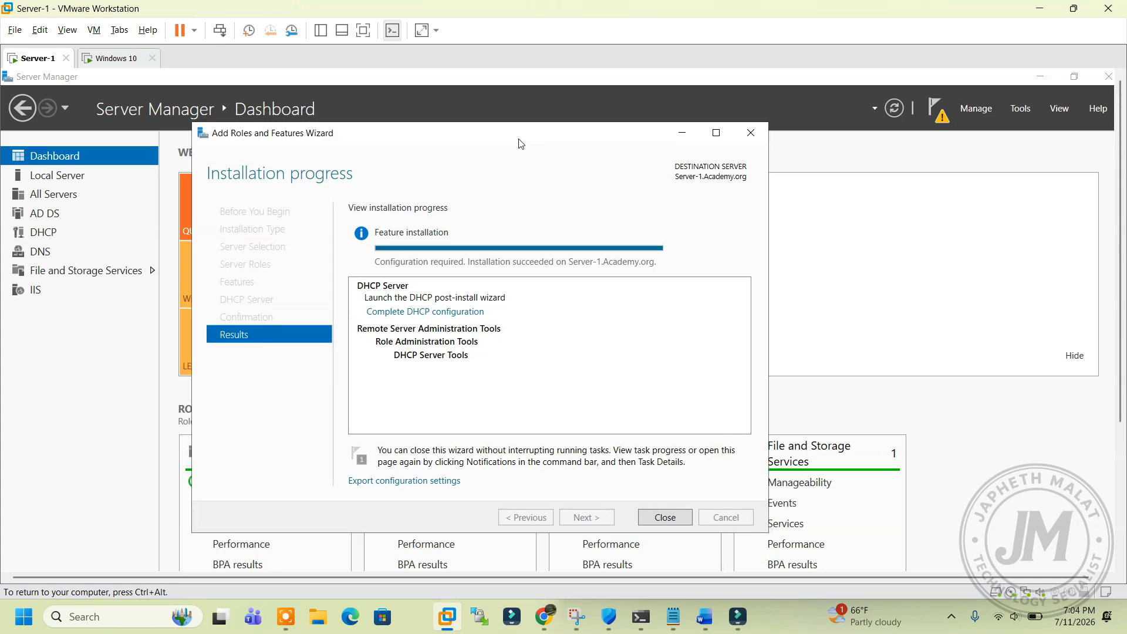
pyautogui.moveTo(366, 147); pyautogui.dragTo(364, 107)
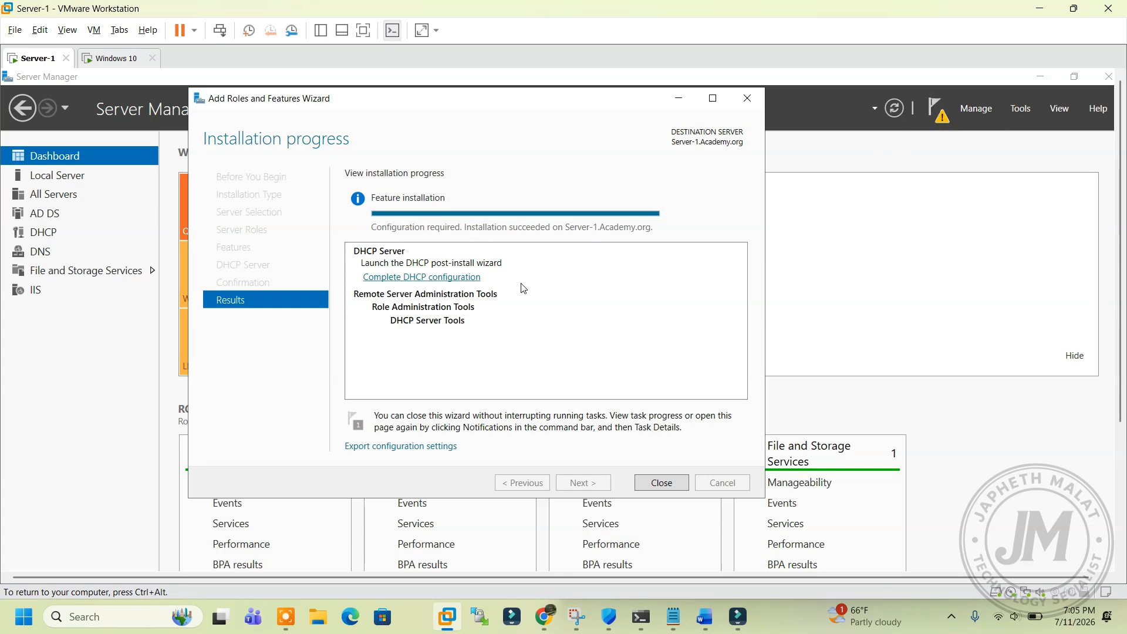
# Step: Commit the DHCP post-install configuration to create security groups and authorize Server-1, then close the wizard
pyautogui.click(416, 281)
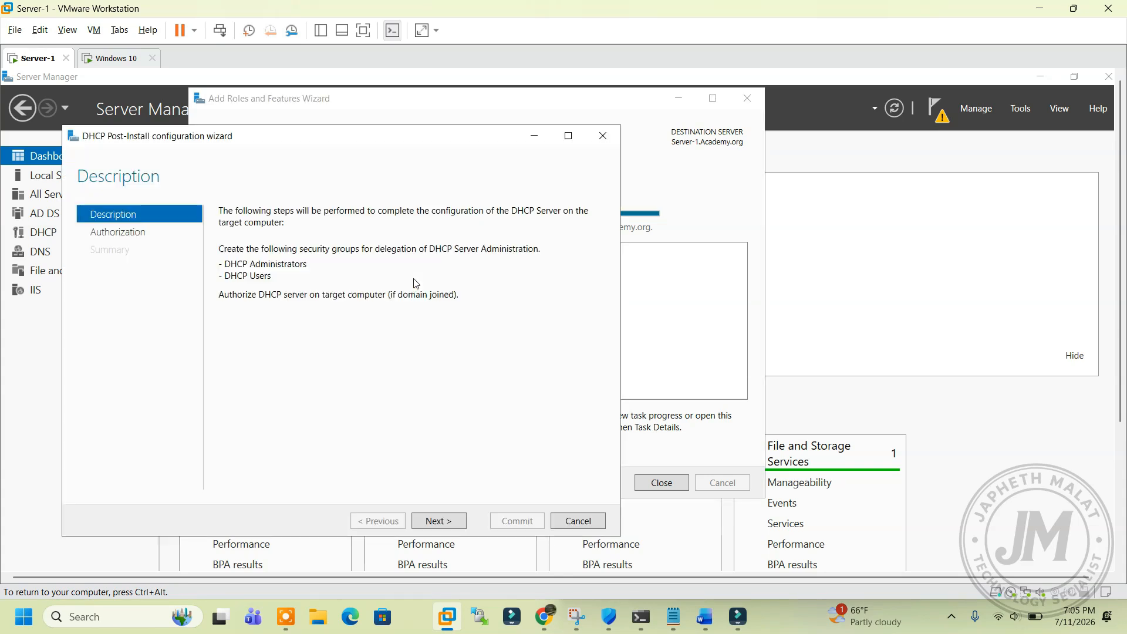
pyautogui.click(444, 522)
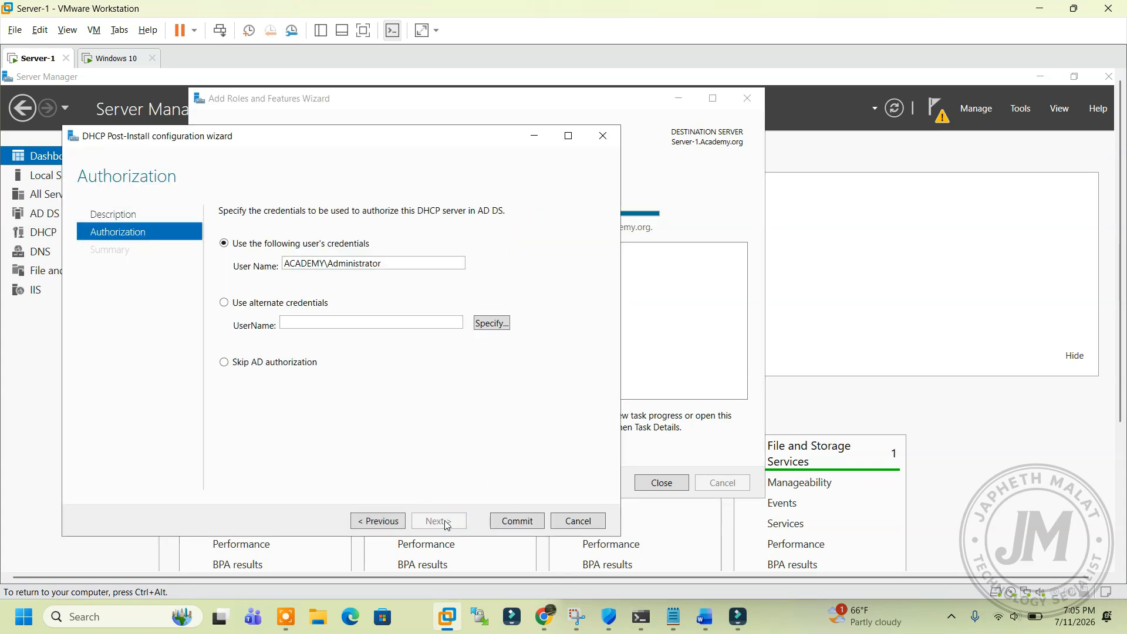
pyautogui.click(502, 523)
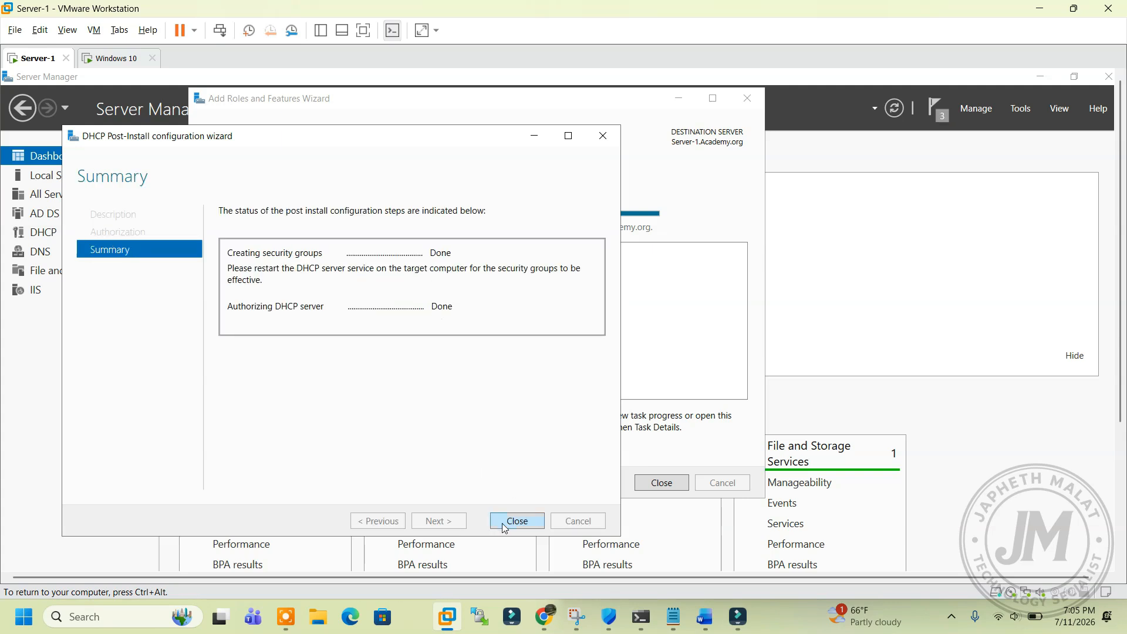
pyautogui.click(517, 521)
pyautogui.click(652, 485)
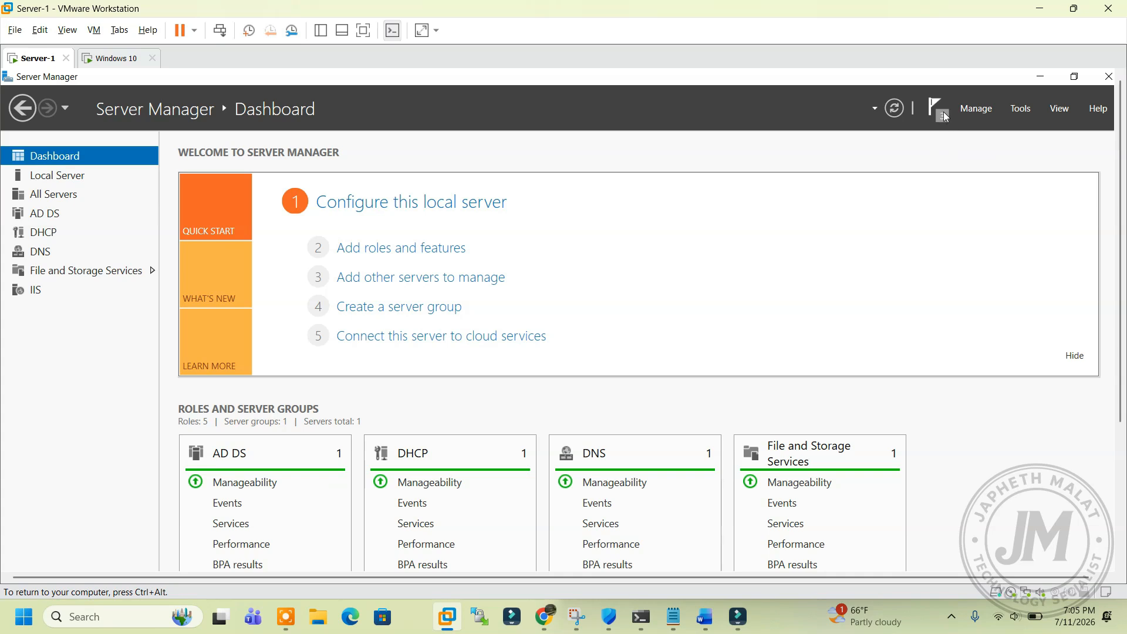
pyautogui.click(1017, 110)
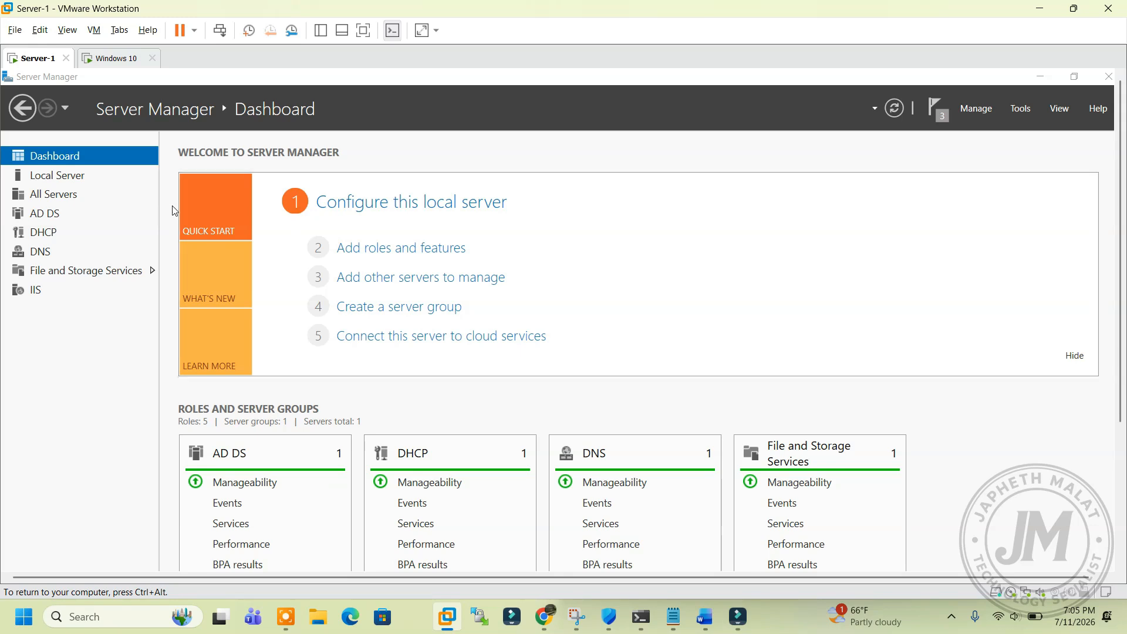
# Step: Maximize the DHCP console, expand the server's IPv4 node and start a New Scope
pyautogui.click(430, 130)
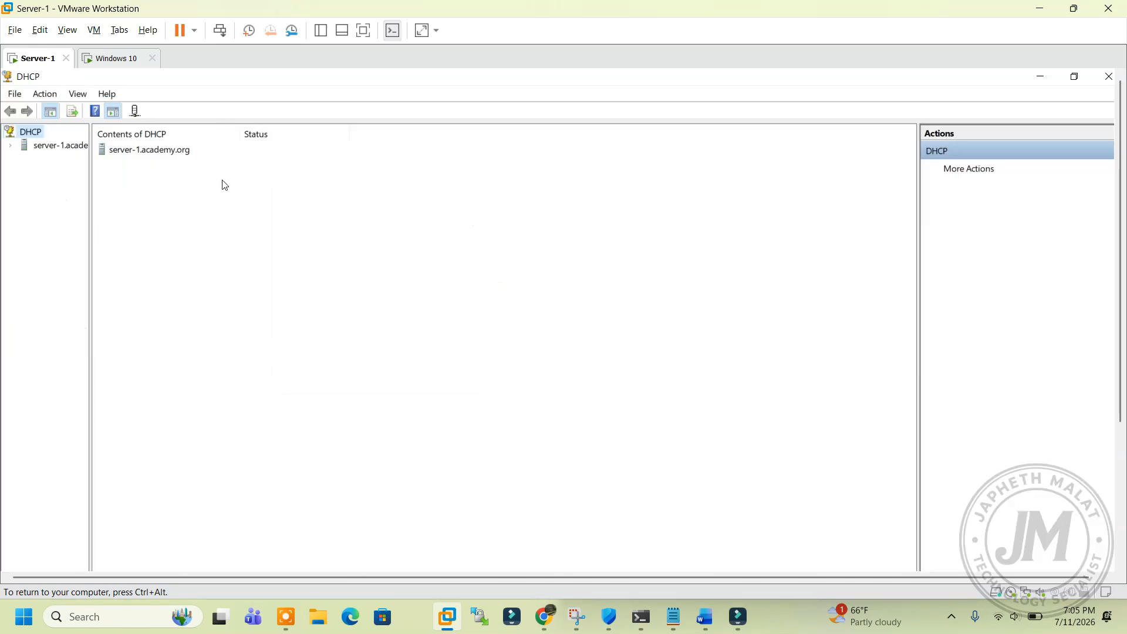
pyautogui.moveTo(91, 187); pyautogui.dragTo(168, 182)
pyautogui.click(13, 149)
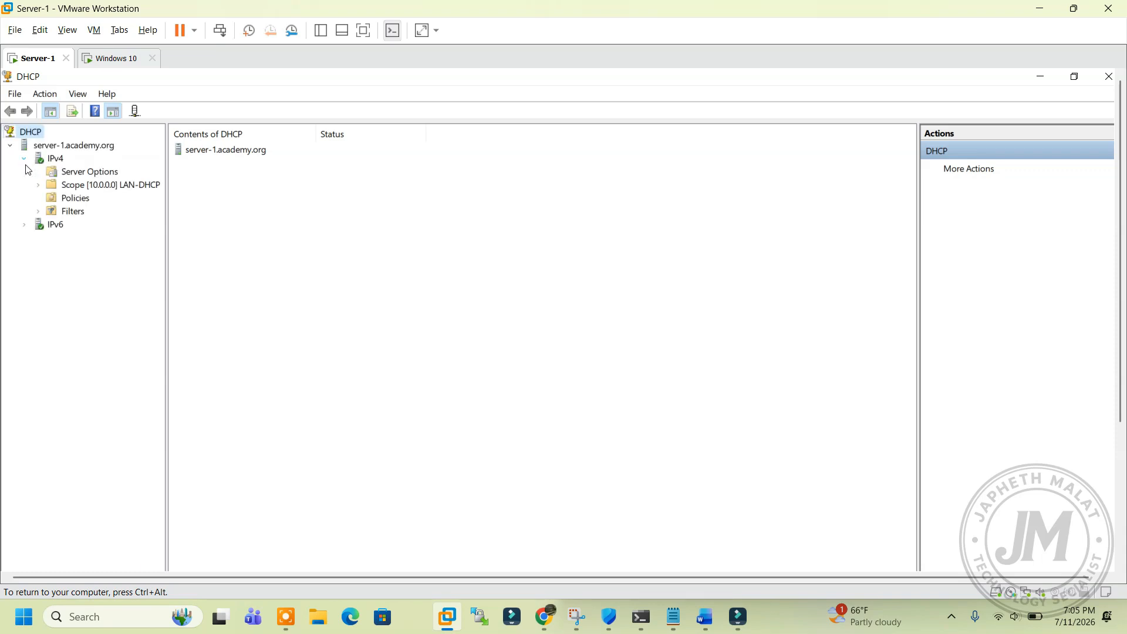
pyautogui.click(78, 174)
pyautogui.rightClick(77, 178)
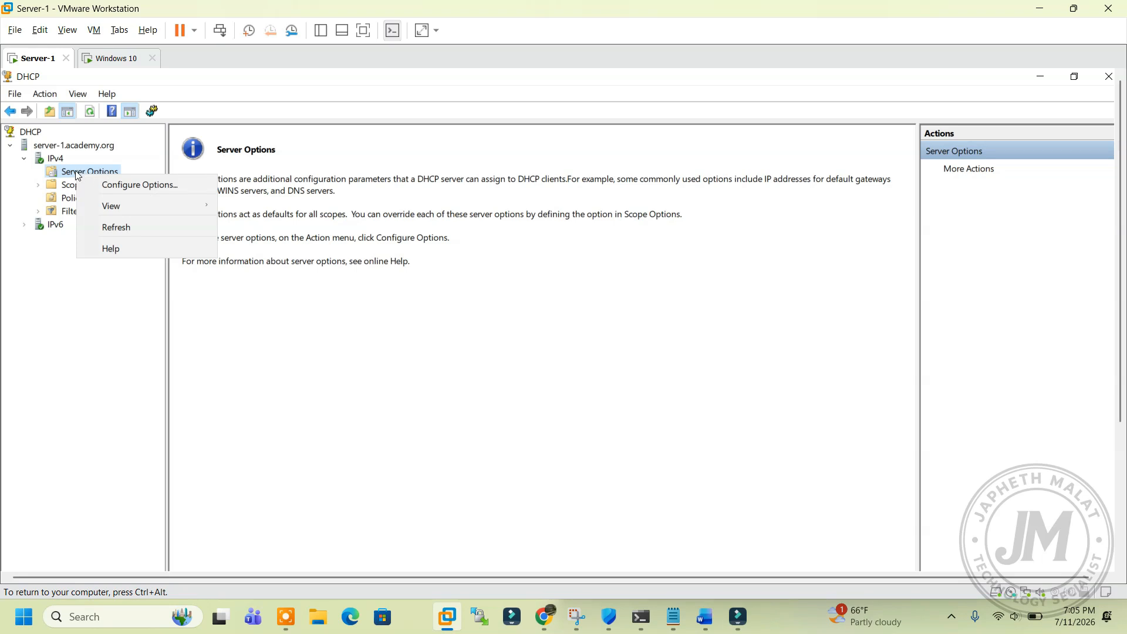
pyautogui.rightClick(57, 163)
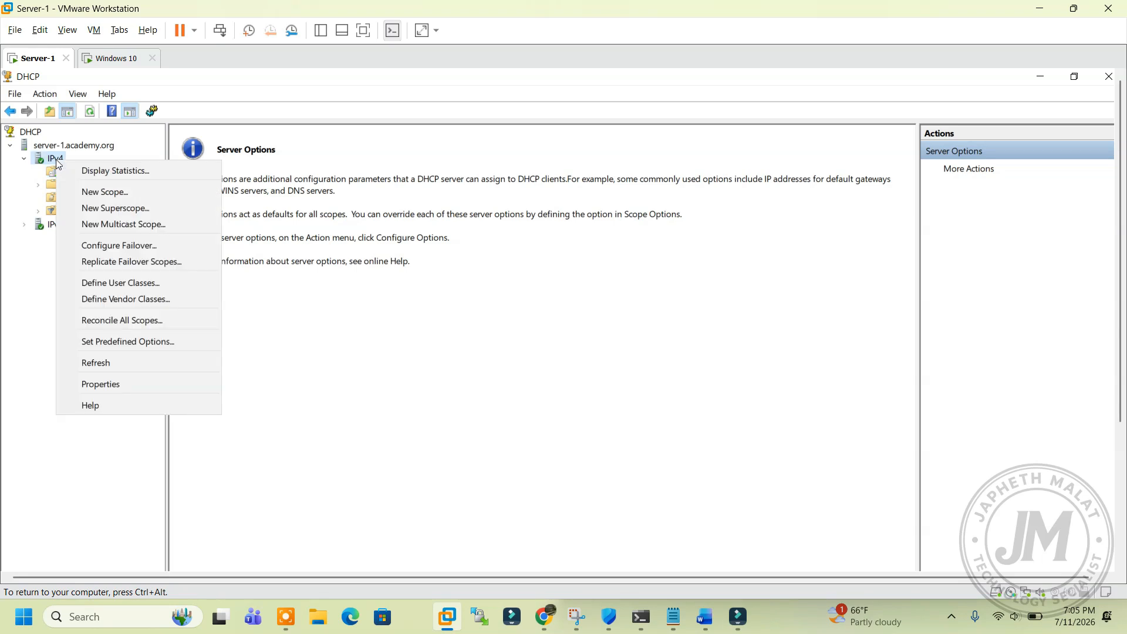
pyautogui.click(101, 192)
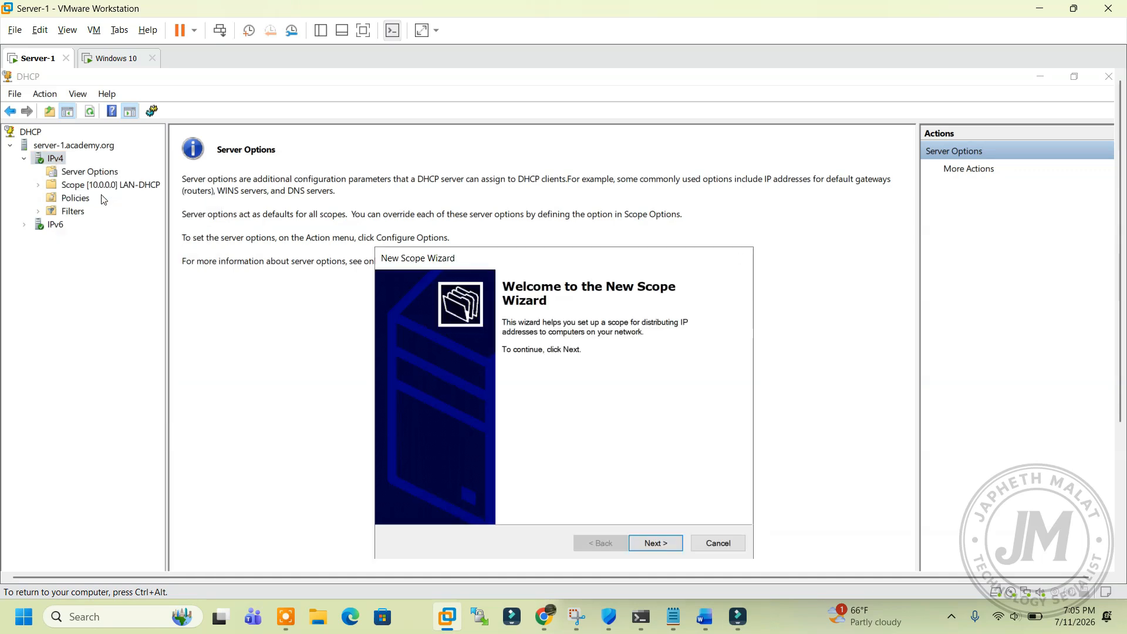
# Step: Name the new scope LAN_DHCP in the New Scope Wizard
pyautogui.moveTo(468, 267); pyautogui.dragTo(463, 220)
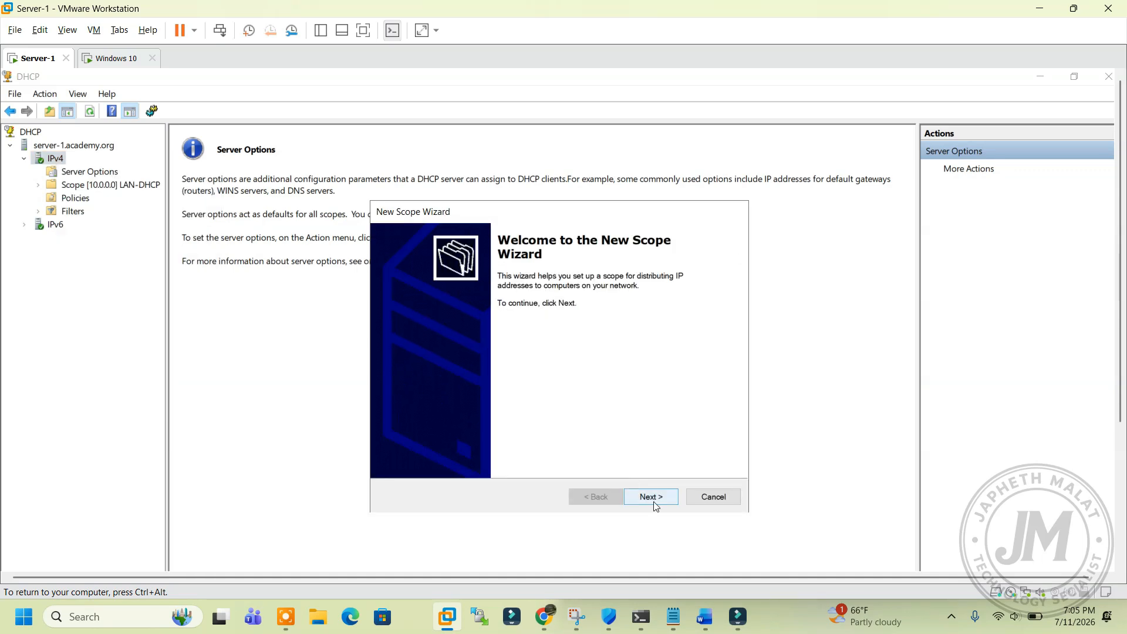
pyautogui.click(652, 498)
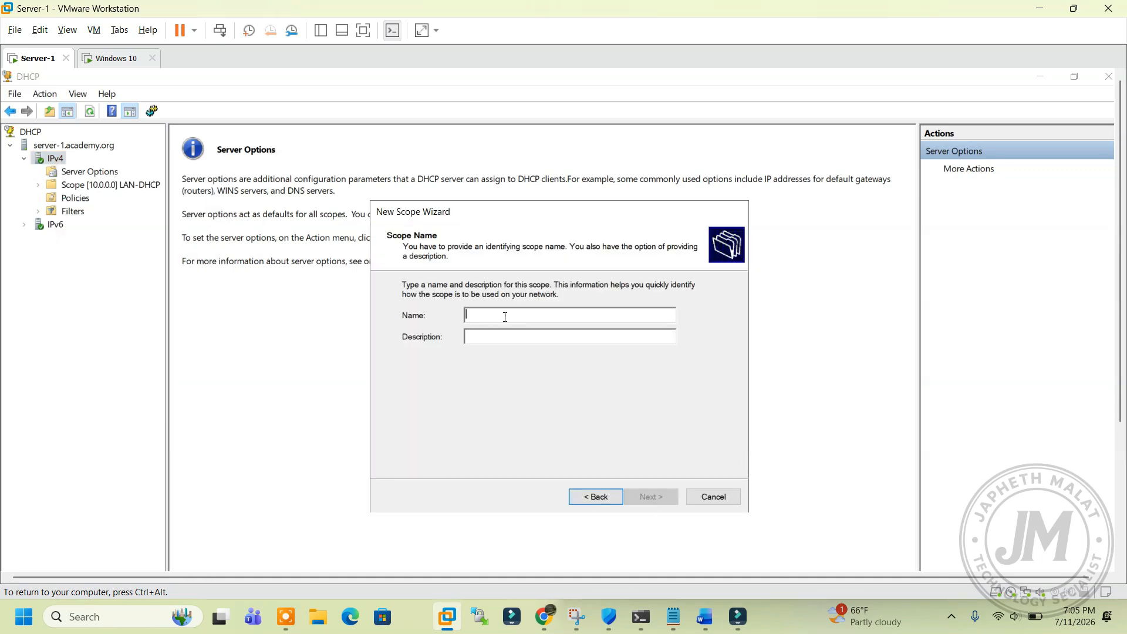
pyautogui.write('LAN')
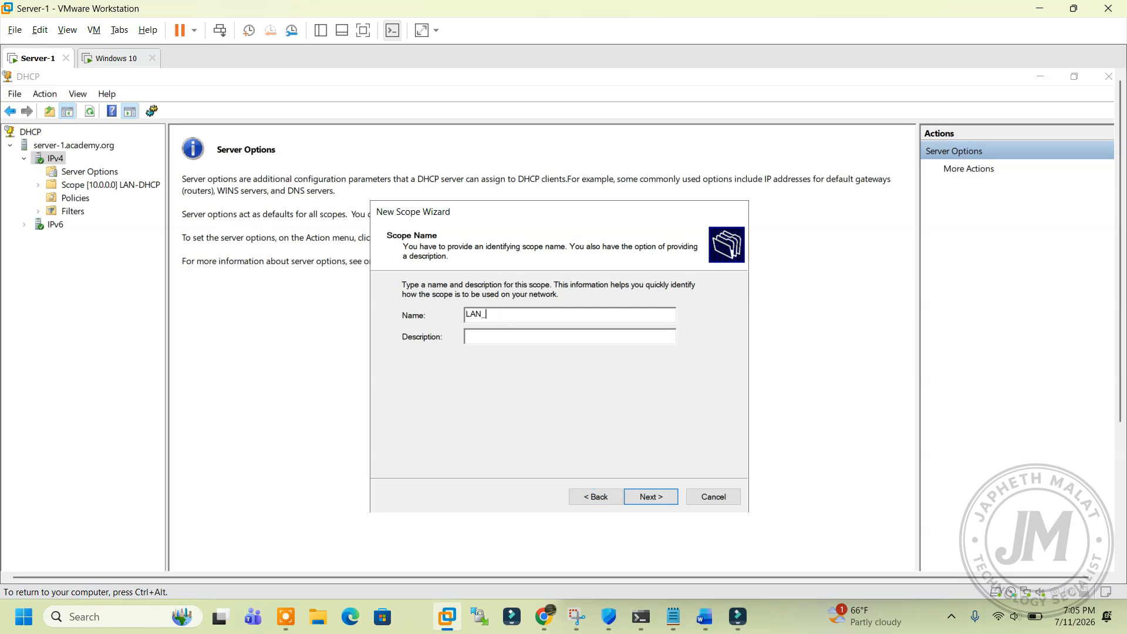
pyautogui.write('_DHCP')
pyautogui.click(662, 496)
# Step: Set the scope range 10.10.10.1 to 10.10.10.254 with prefix length 24
pyautogui.write('10.10.10')
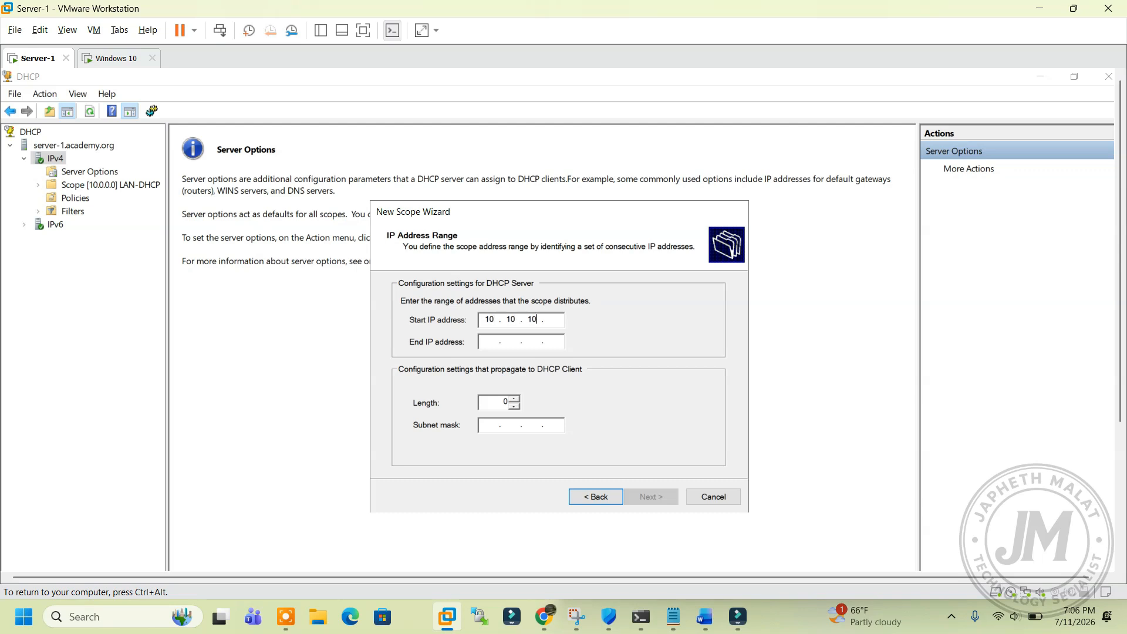
pyautogui.write('.1')
pyautogui.press('Tab')
pyautogui.write('10.101..10')
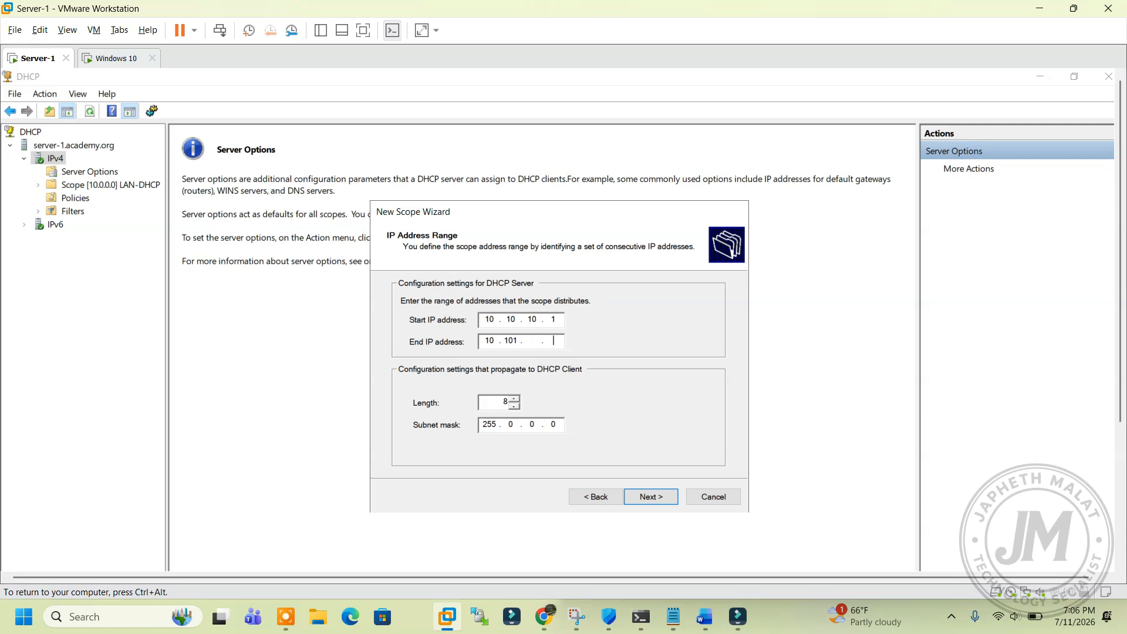
pyautogui.press('BackSpace')
pyautogui.press('BackSpace')
pyautogui.press('BackSpace')
pyautogui.press('BackSpace')
pyautogui.press('BackSpace')
pyautogui.write('0 . 10 . 254')
pyautogui.doubleClick(502, 403)
pyautogui.write('31')
pyautogui.click(515, 407)
pyautogui.click(651, 497)
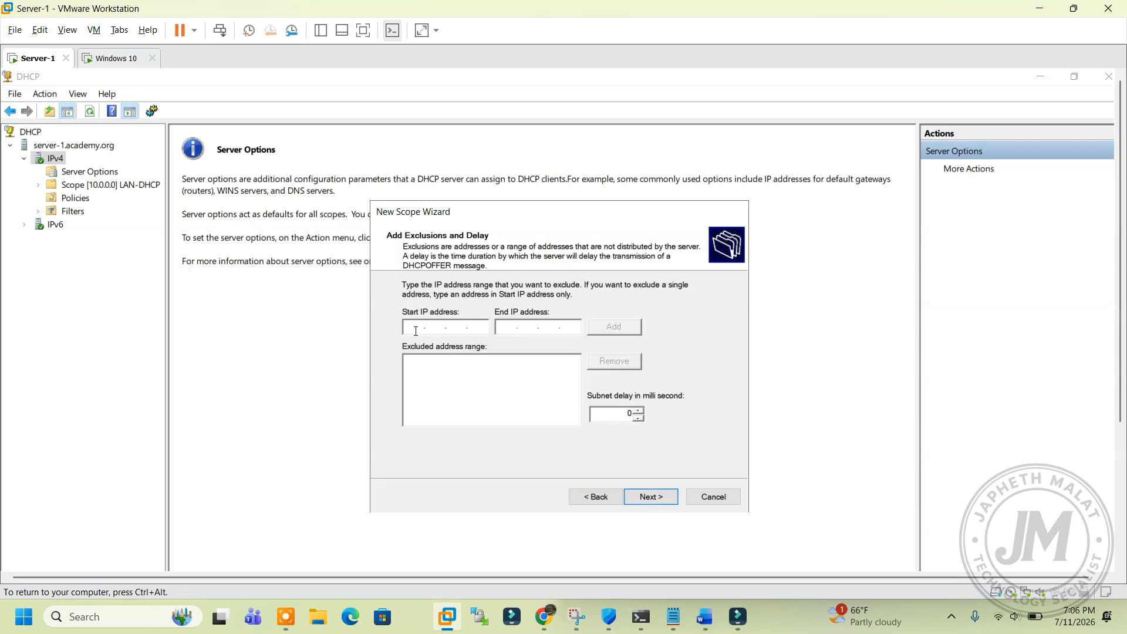
# Step: Add the exclusion range 10.10.10.1 to 10.10.10.10
pyautogui.write('10101010.10.1010')
pyautogui.click(598, 326)
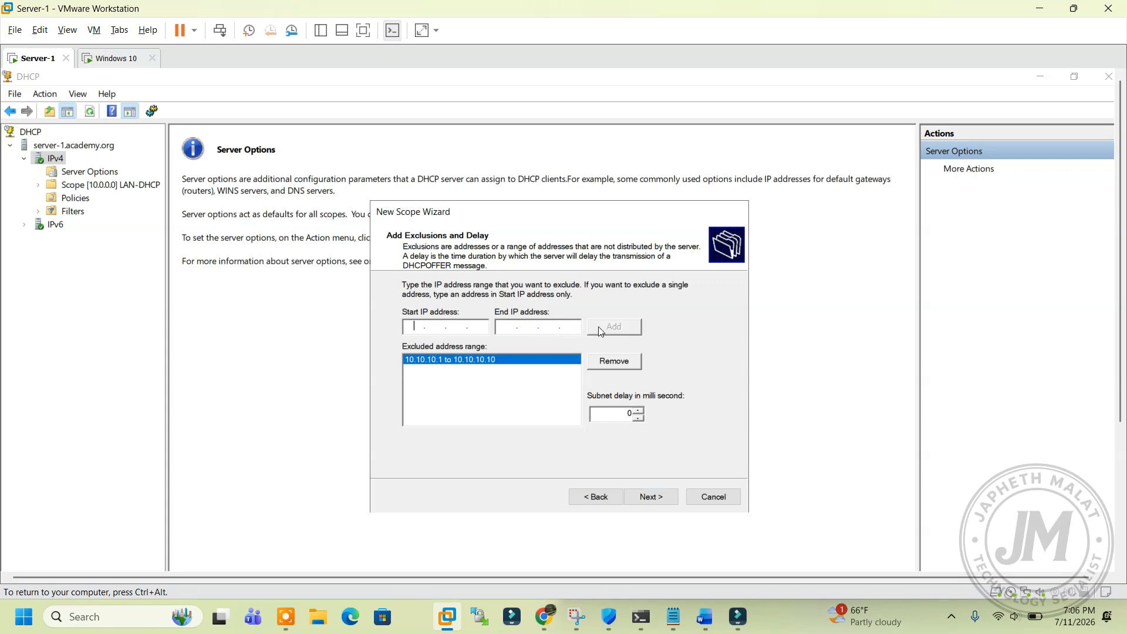
pyautogui.click(650, 506)
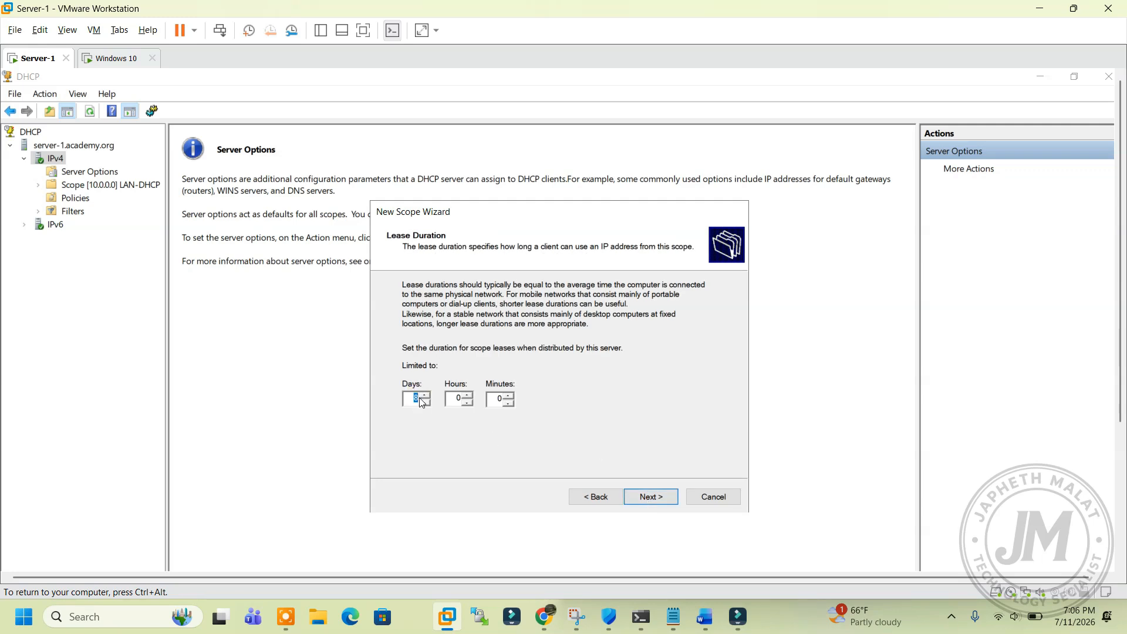
# Step: Set a 1-day lease, configure options now and leave the router blank
pyautogui.write('1')
pyautogui.click(653, 497)
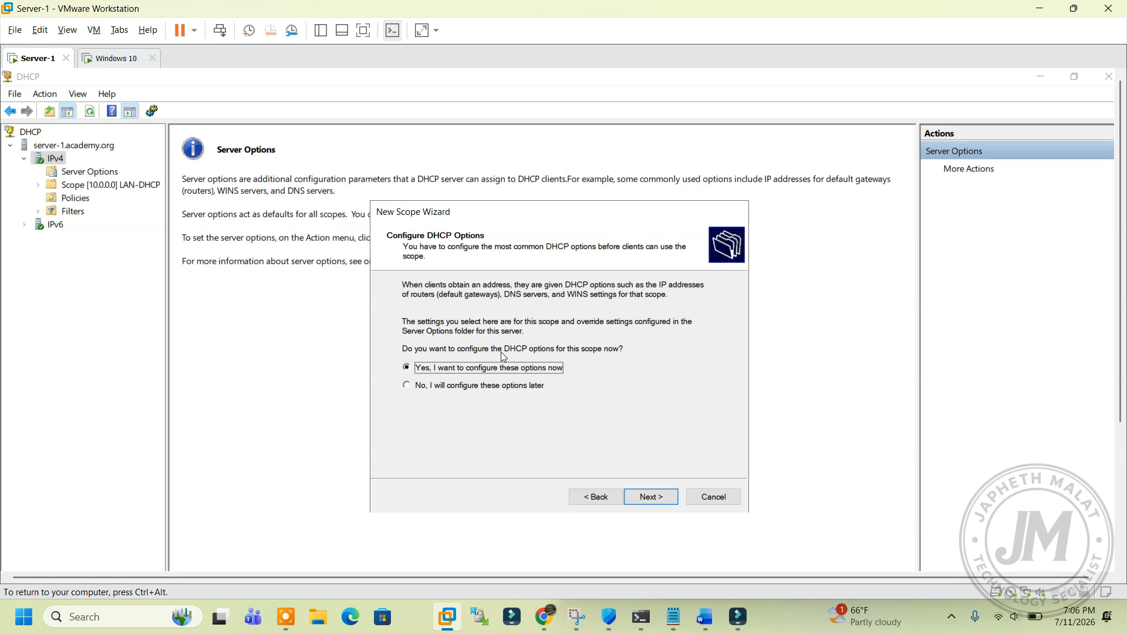
pyautogui.click(654, 499)
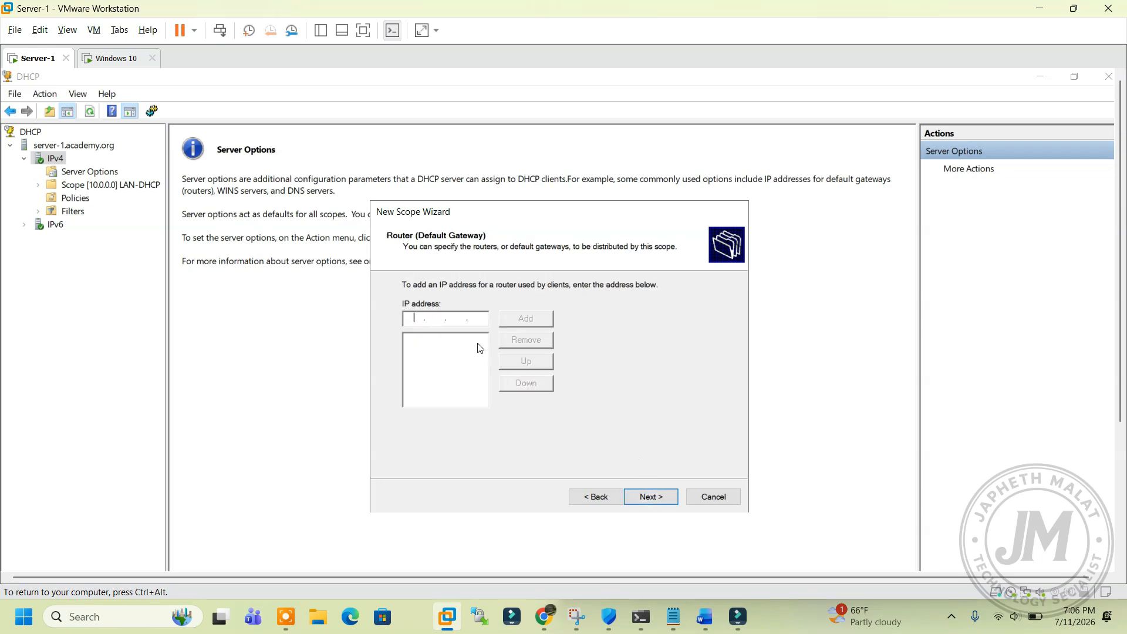
pyautogui.click(652, 496)
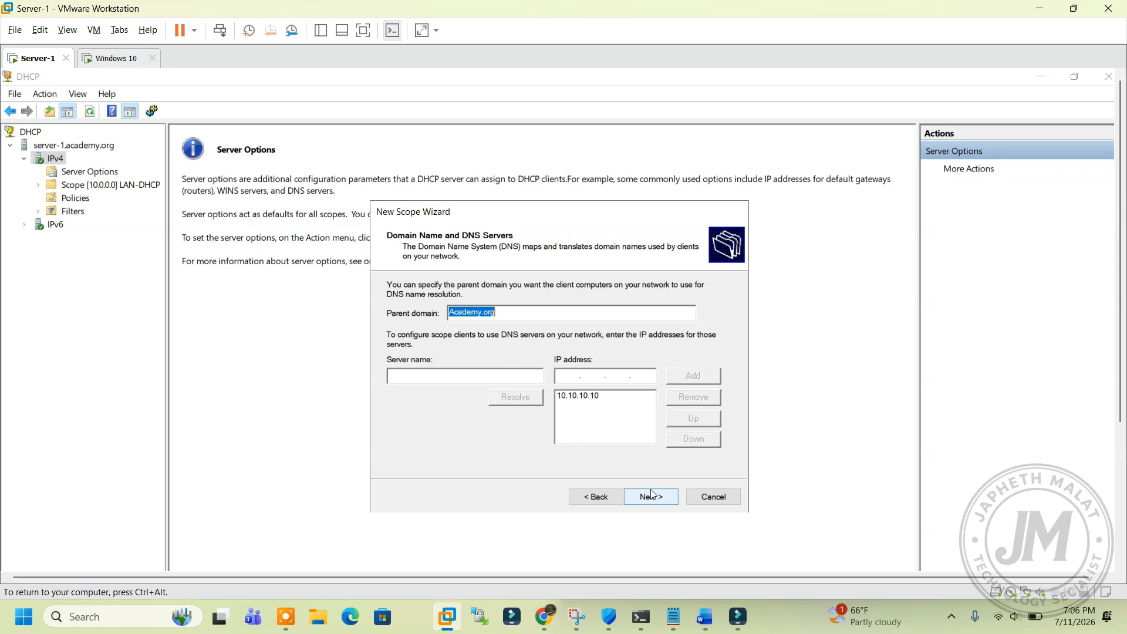
pyautogui.click(598, 497)
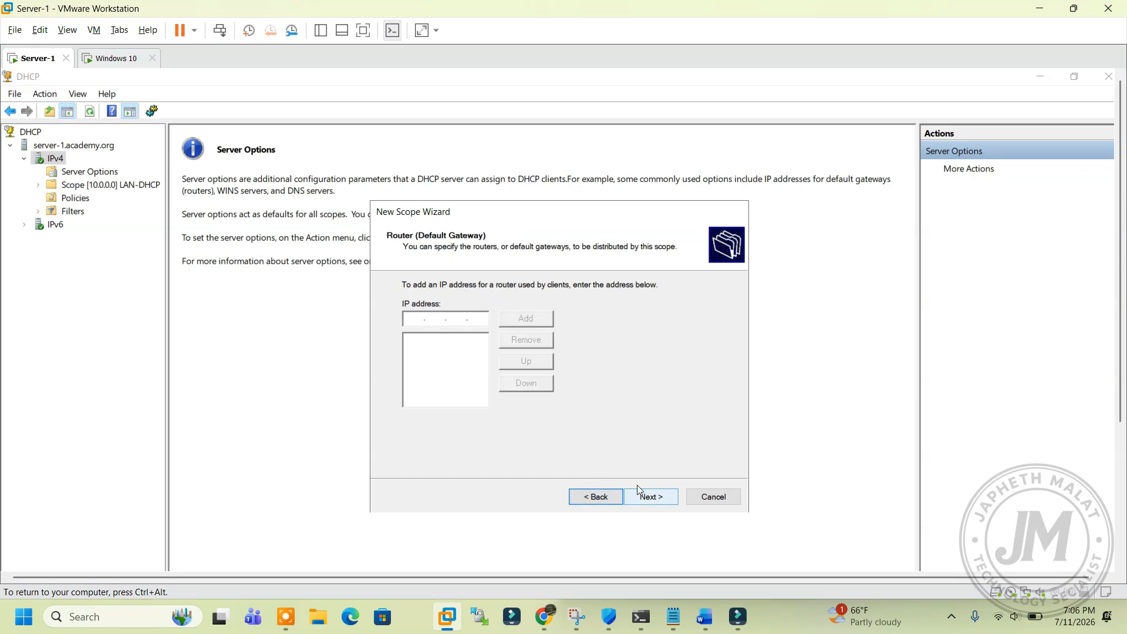
pyautogui.click(649, 497)
# Step: Set 10.10.10.10 as the scope's DNS server for Academy.org
pyautogui.click(458, 379)
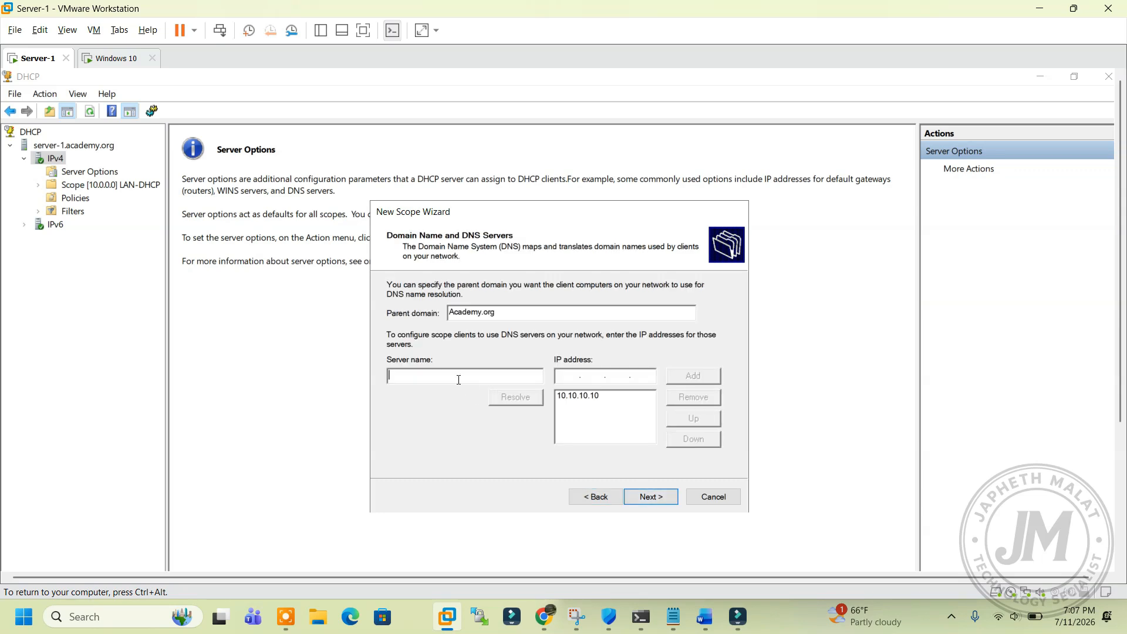
pyautogui.write('s')
pyautogui.press('BackSpace')
pyautogui.write('Server')
pyautogui.click(597, 399)
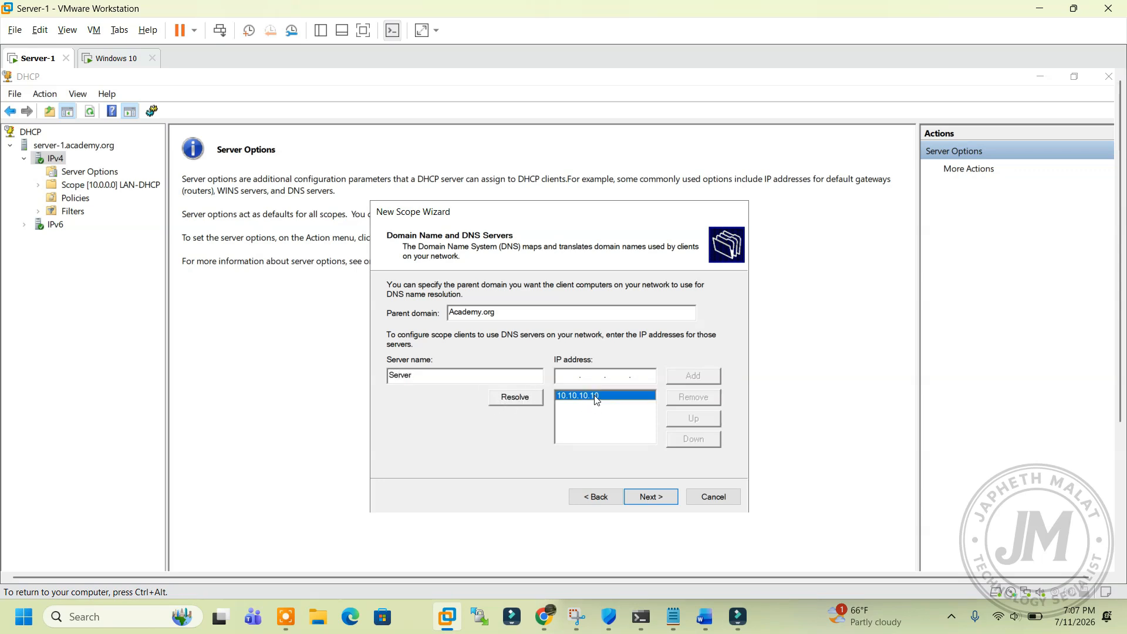
pyautogui.click(693, 397)
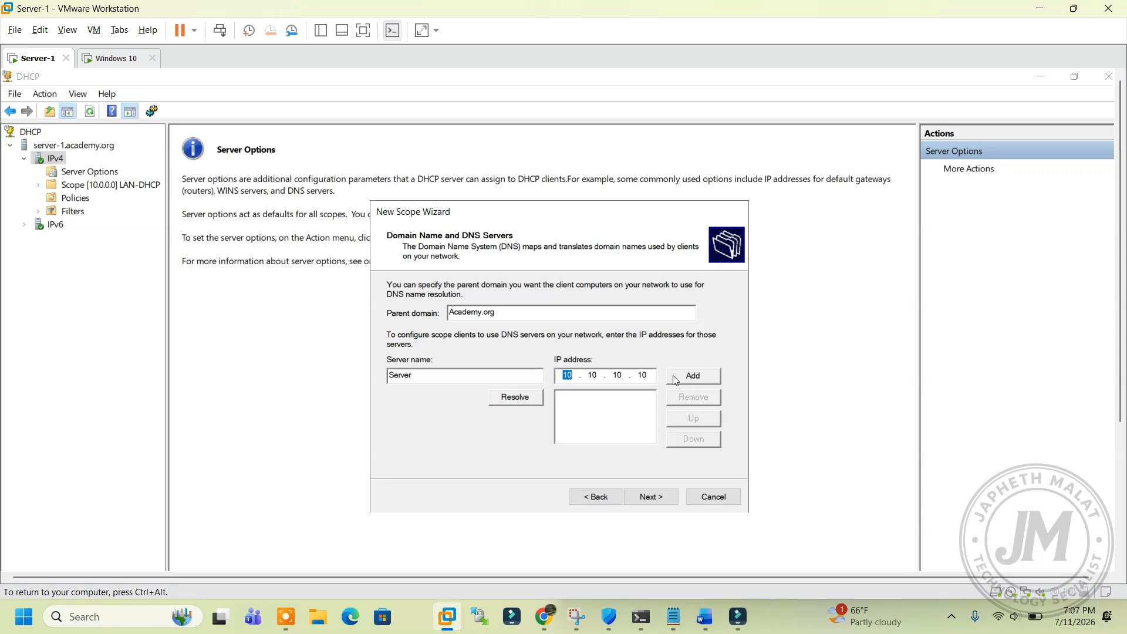
pyautogui.click(514, 397)
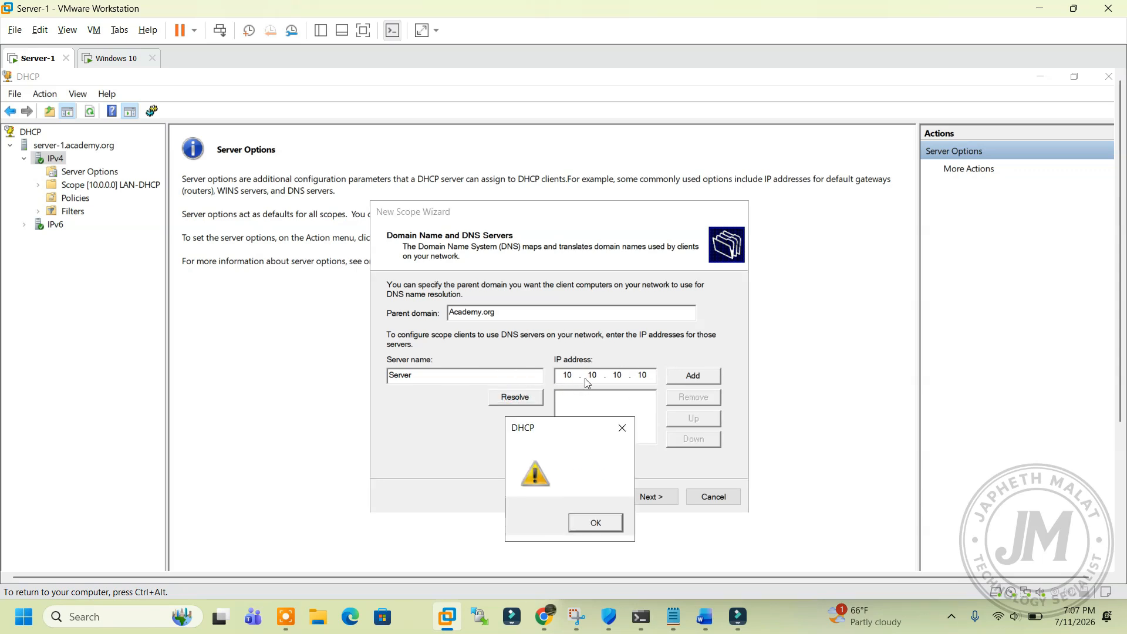
pyautogui.click(596, 522)
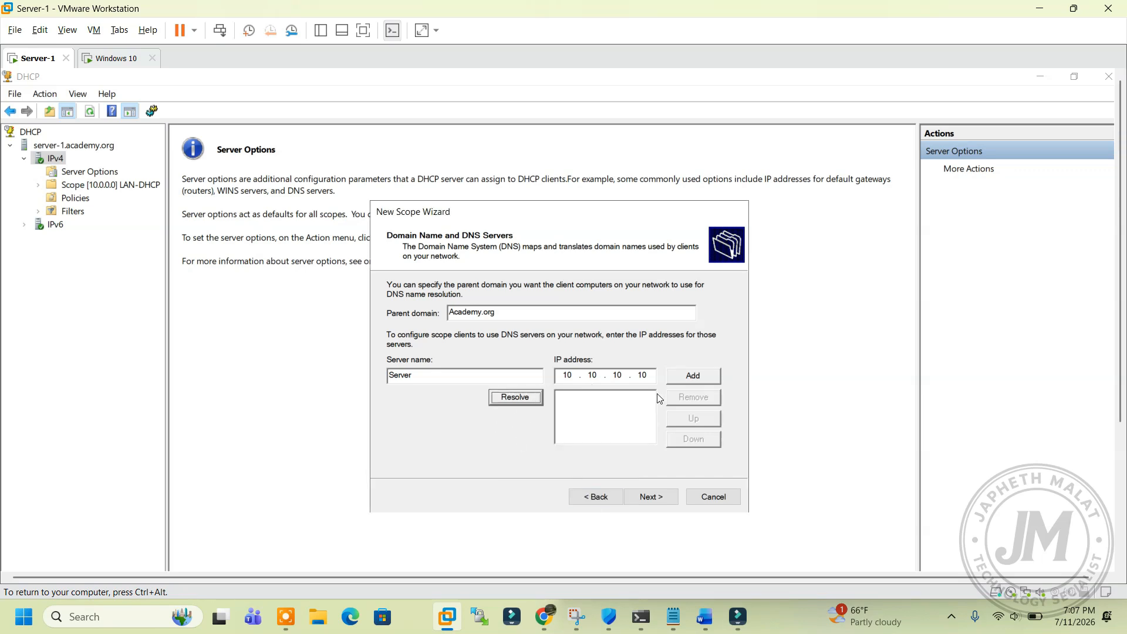
pyautogui.click(689, 380)
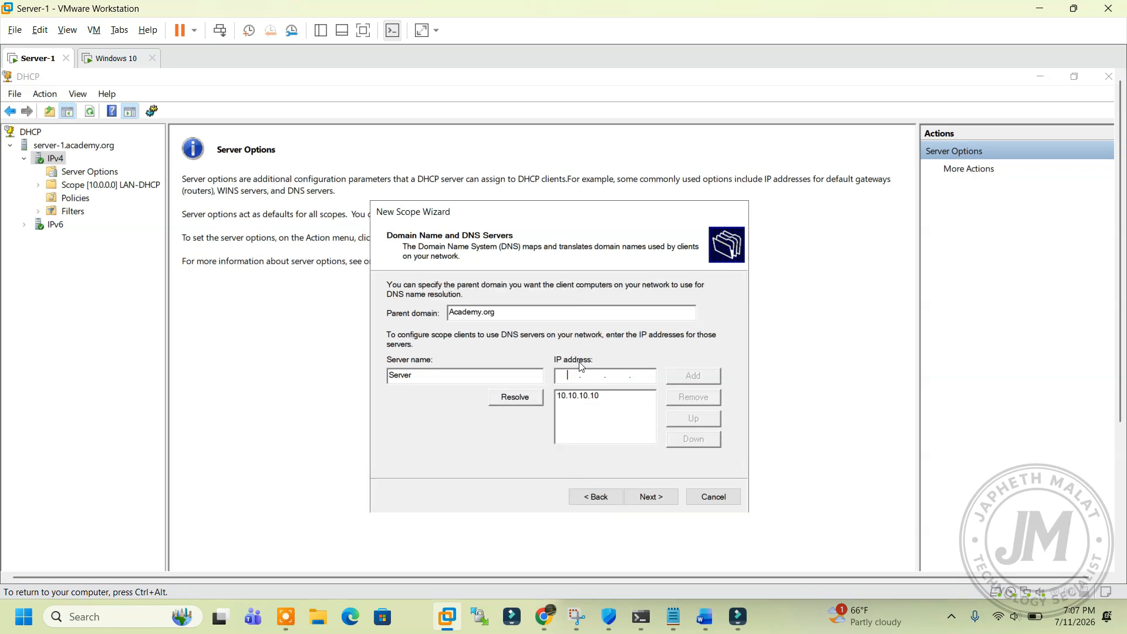
# Step: Skip WINS servers and choose to activate the scope immediately
pyautogui.click(646, 501)
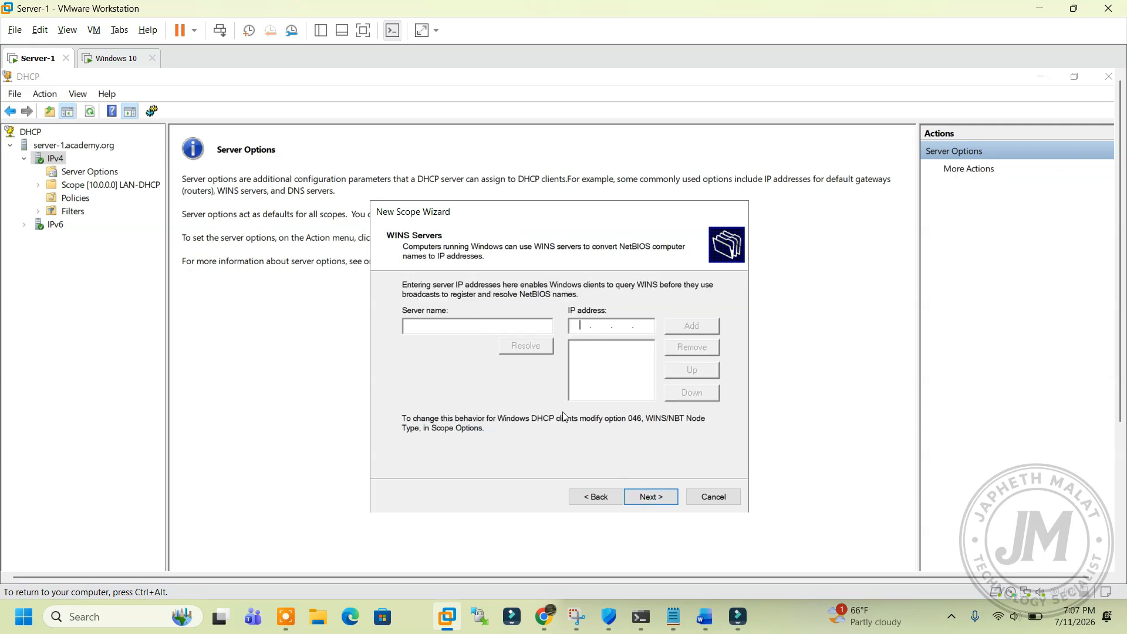
pyautogui.click(646, 496)
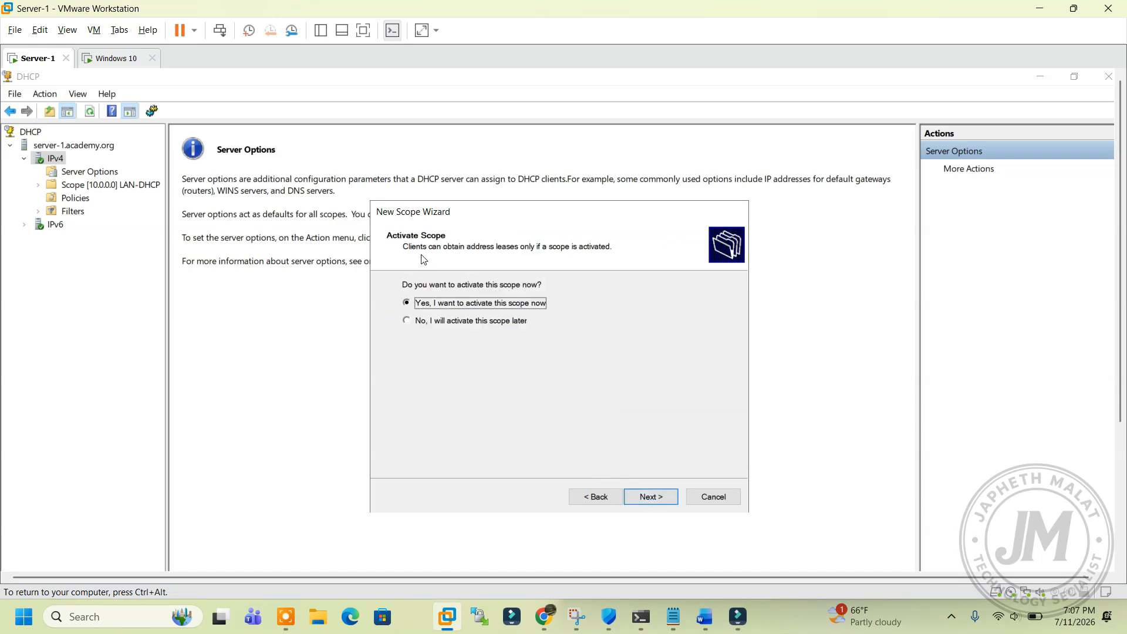
pyautogui.click(647, 497)
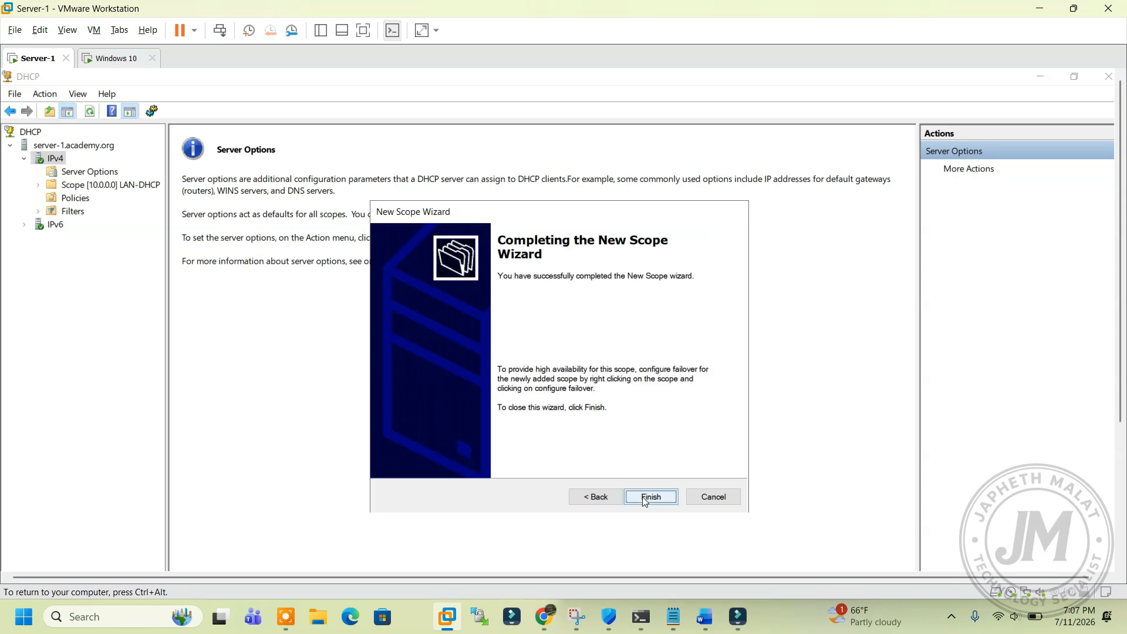
# Step: Finish the wizard and refresh IPv4 so the 10.10.10.0 scope is listed
pyautogui.click(632, 499)
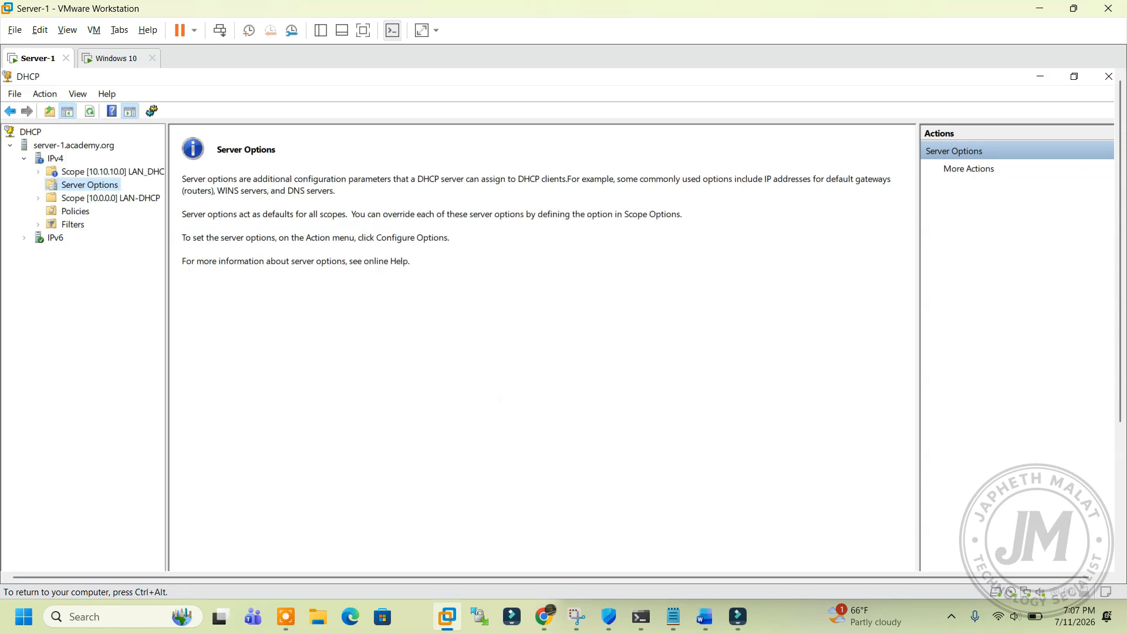
pyautogui.rightClick(55, 161)
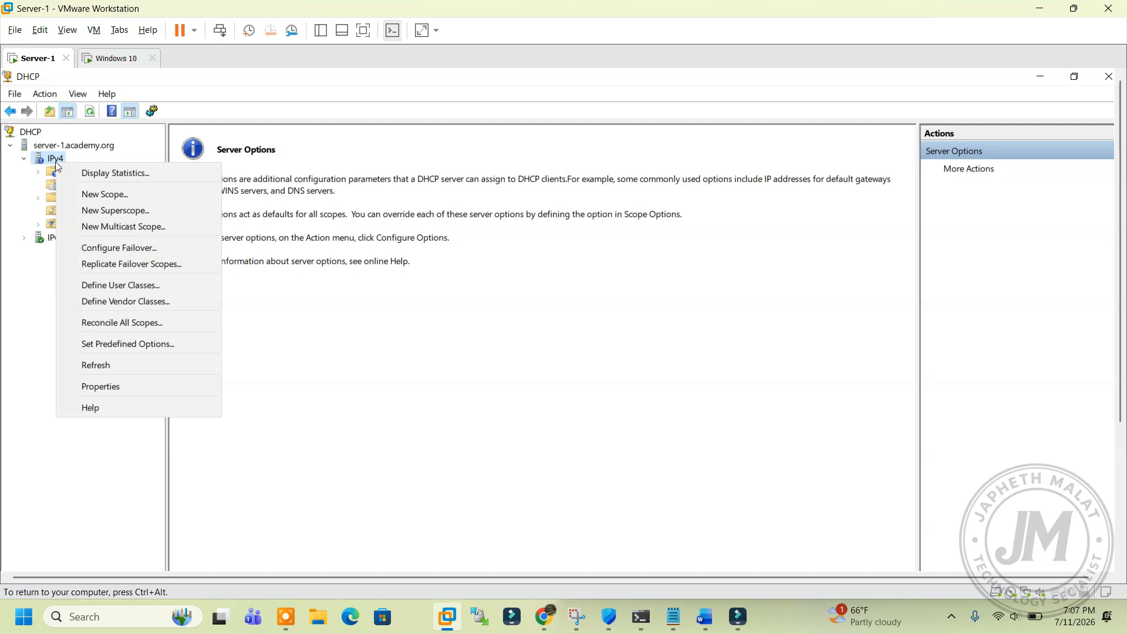
pyautogui.click(116, 365)
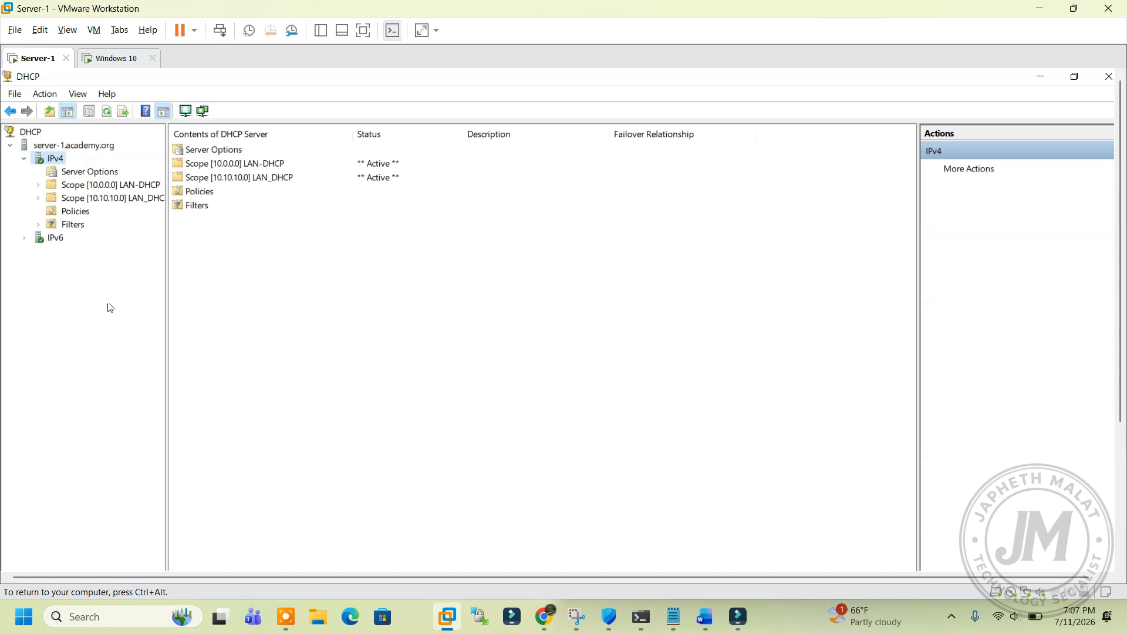
# Step: Open the old 10.0.0.0 scope's 006 DNS Servers option for editing
pyautogui.click(39, 186)
pyautogui.click(87, 240)
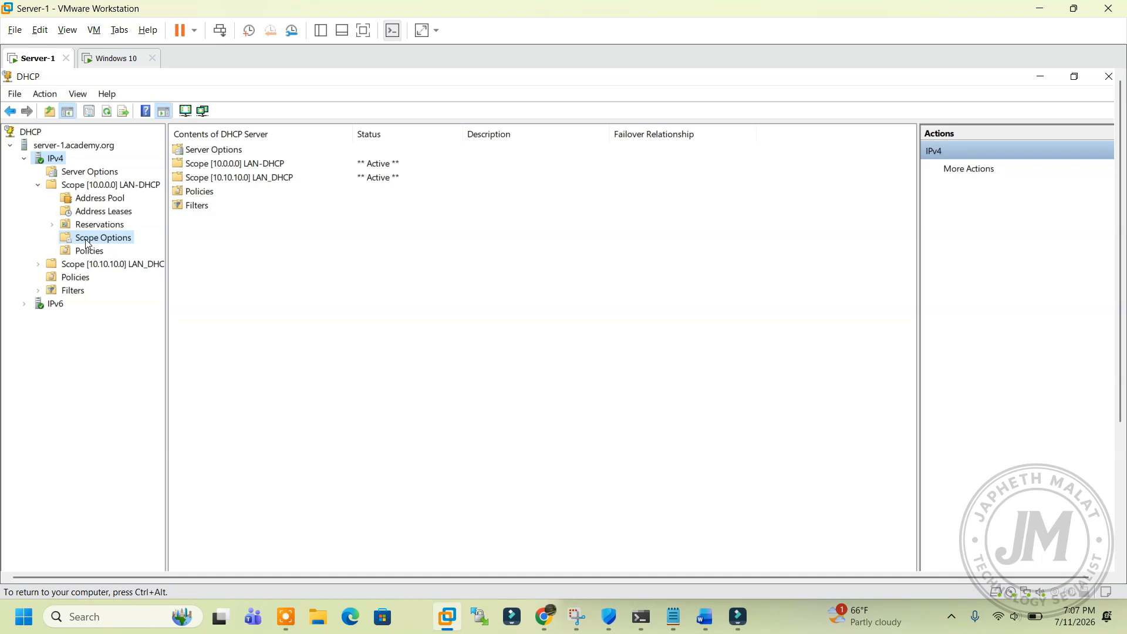
pyautogui.rightClick(87, 241)
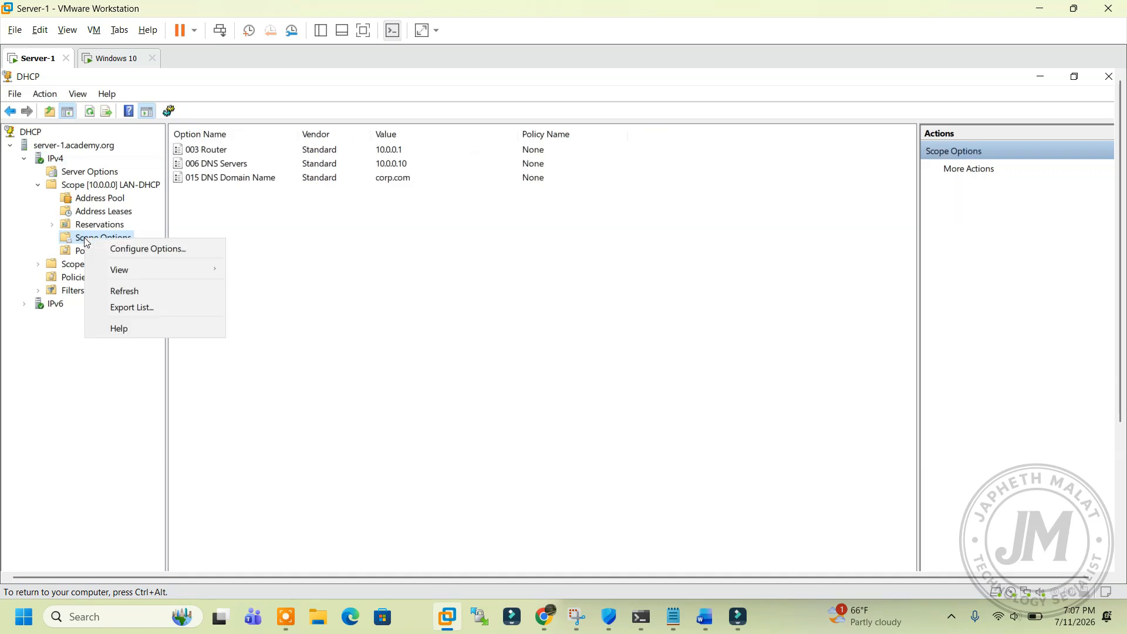
pyautogui.click(210, 170)
pyautogui.doubleClick(211, 170)
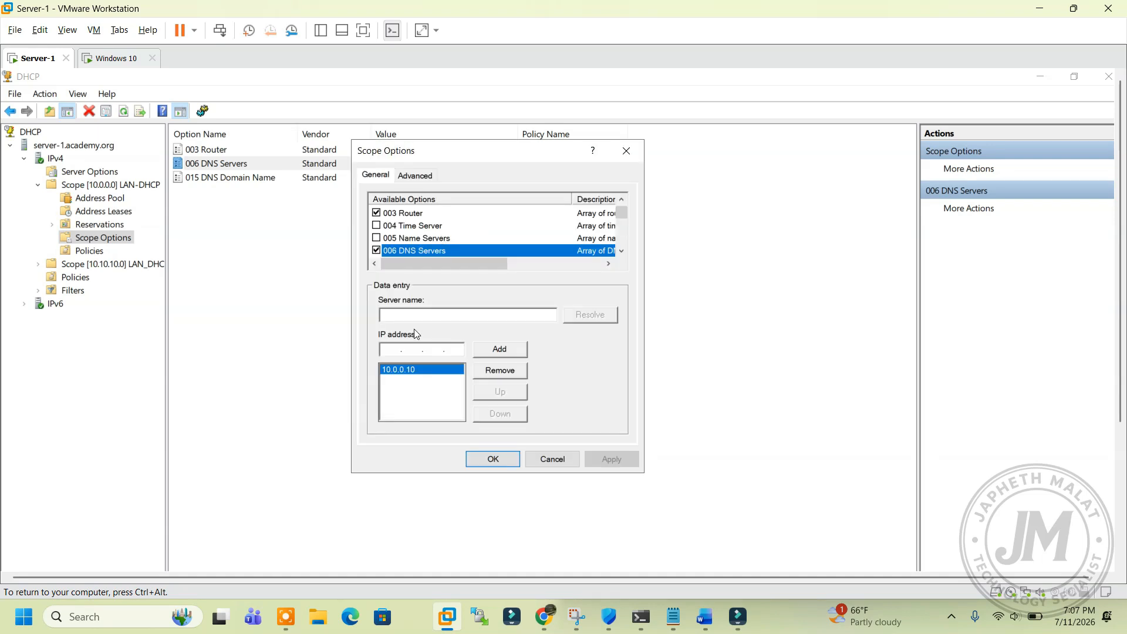
# Step: Remove 10.0.0.10 from the old scope's DNS server list
pyautogui.click(405, 315)
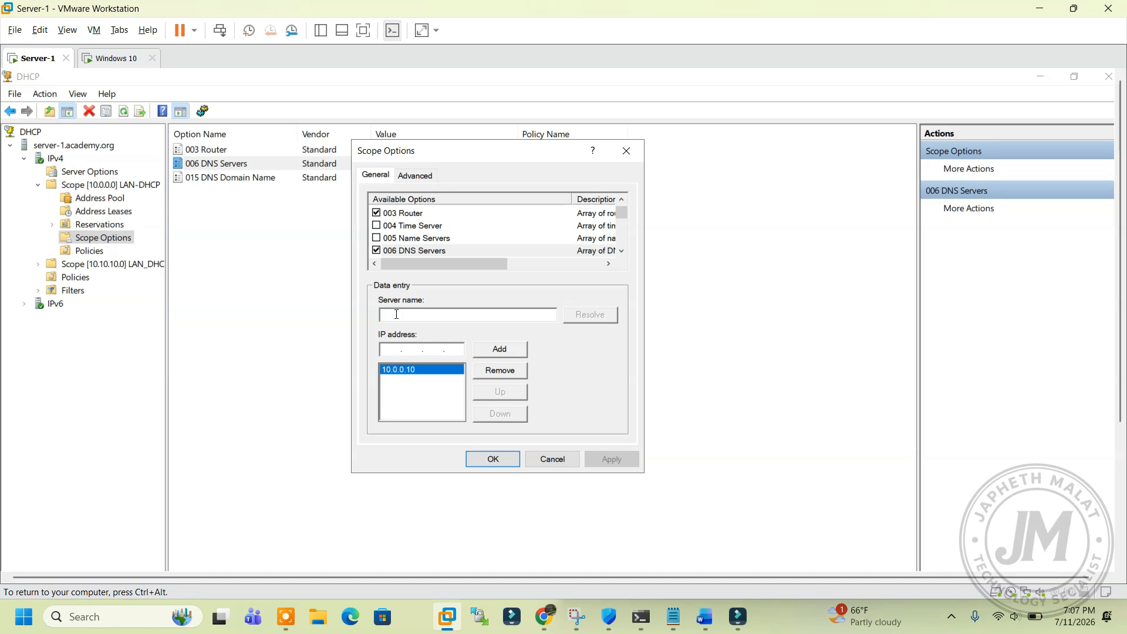
pyautogui.write('Server')
pyautogui.click(505, 371)
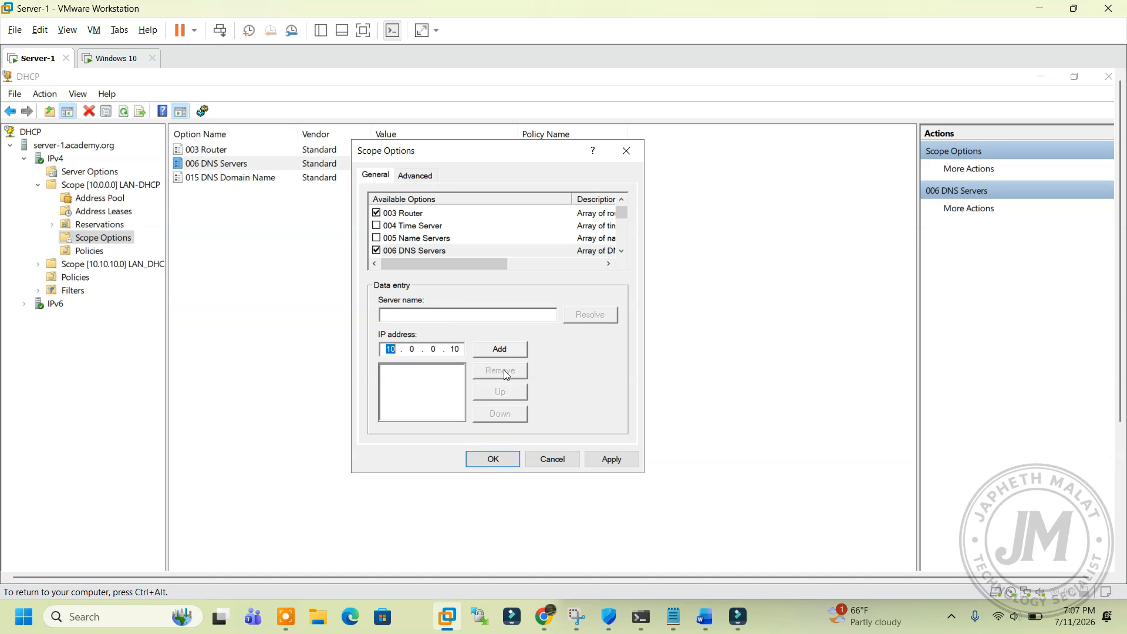
pyautogui.click(410, 317)
pyautogui.click(501, 351)
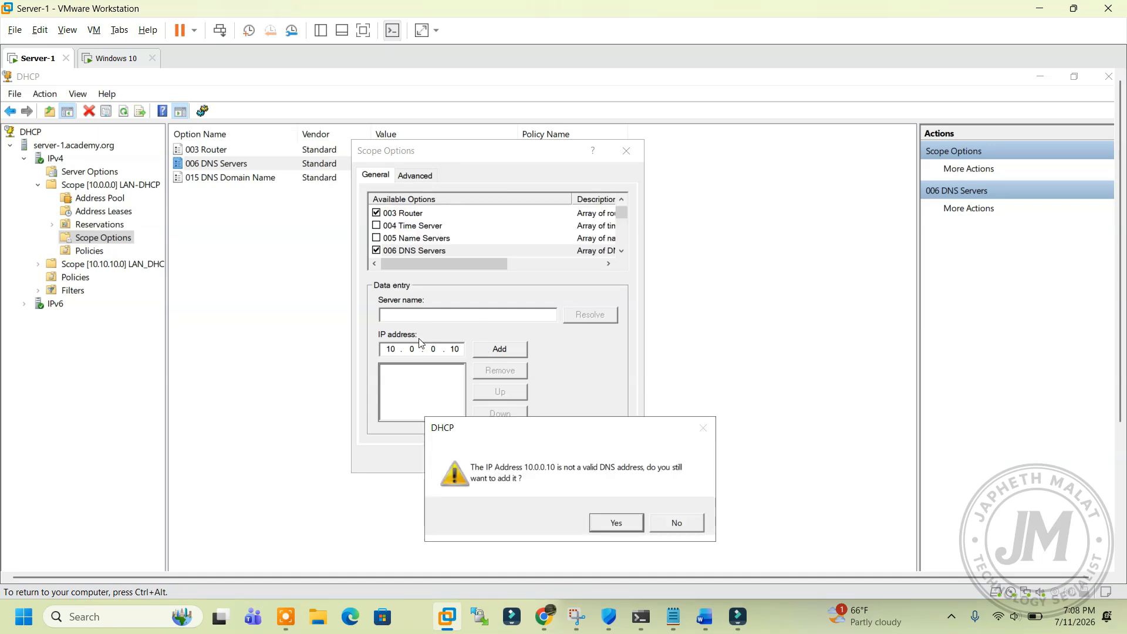
pyautogui.click(676, 523)
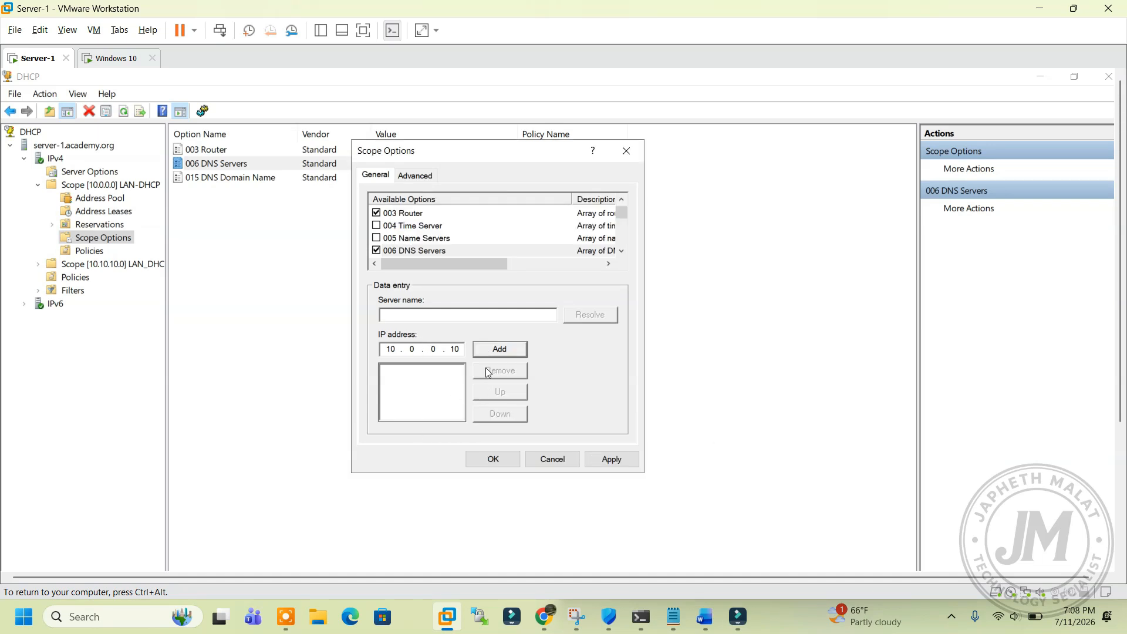
# Step: Add 10.10.10.10 as the old scope's DNS server
pyautogui.click(418, 316)
pyautogui.write('Server')
pyautogui.click(583, 320)
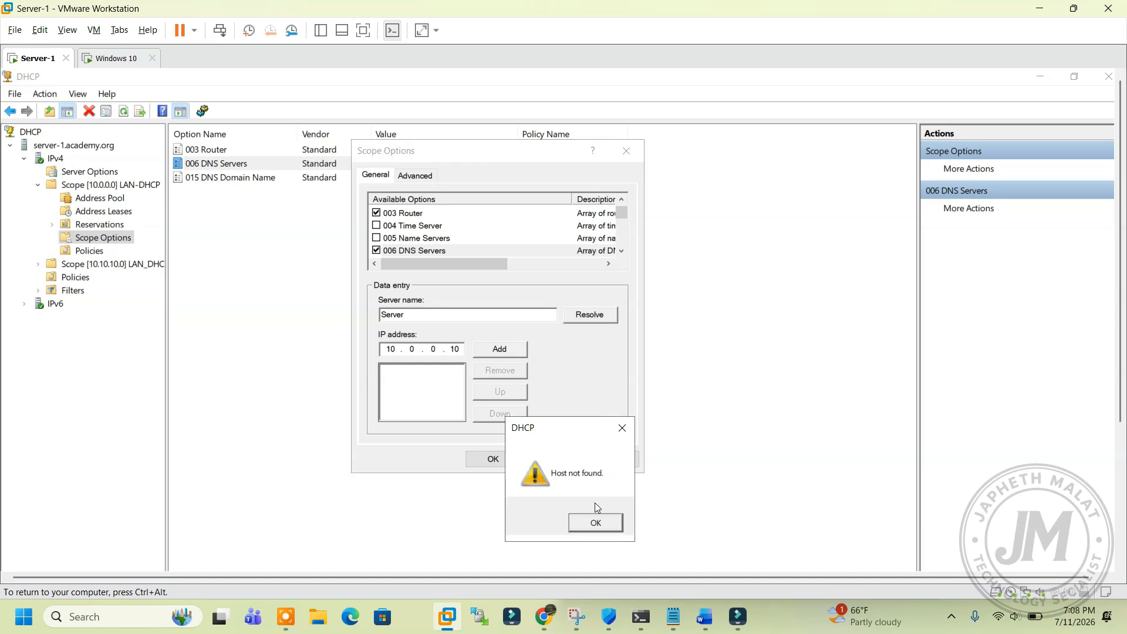
pyautogui.click(602, 521)
pyautogui.doubleClick(411, 348)
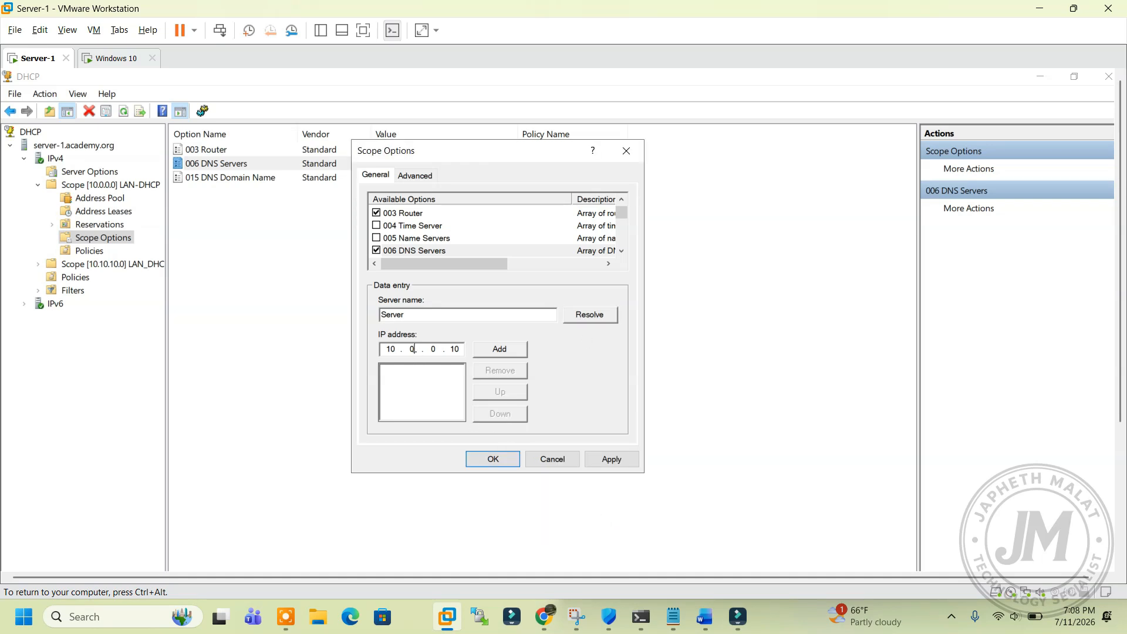
pyautogui.write('10 . 10')
pyautogui.press('BackSpace')
pyautogui.write('1')
pyautogui.click(498, 351)
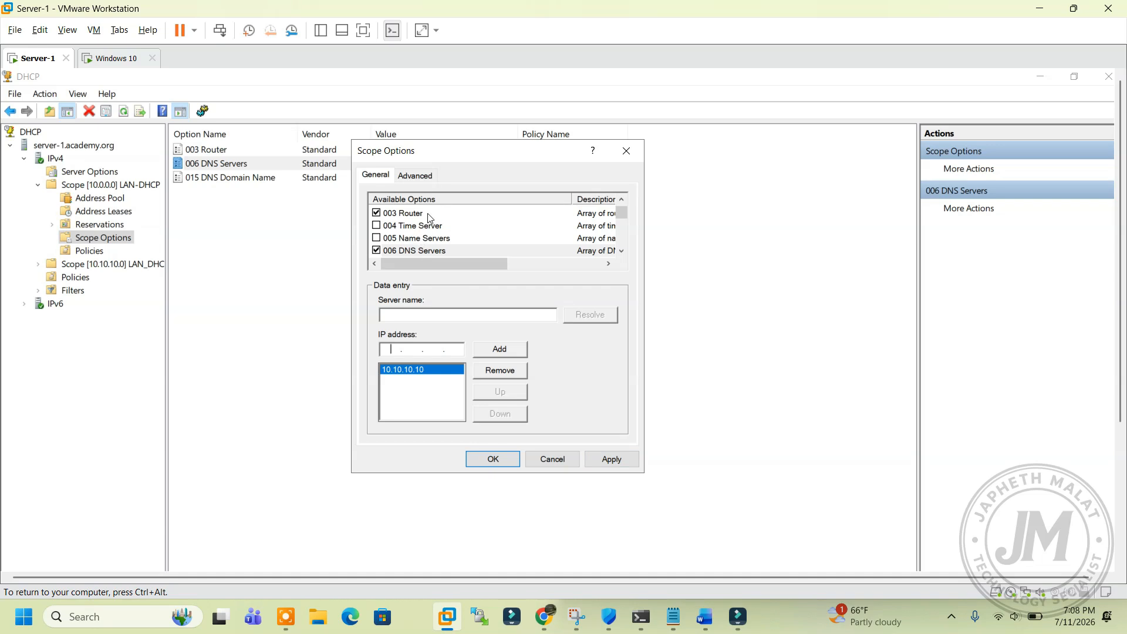
# Step: Apply and confirm the updated 10.0.0.0 scope options
pyautogui.click(605, 459)
pyautogui.click(496, 458)
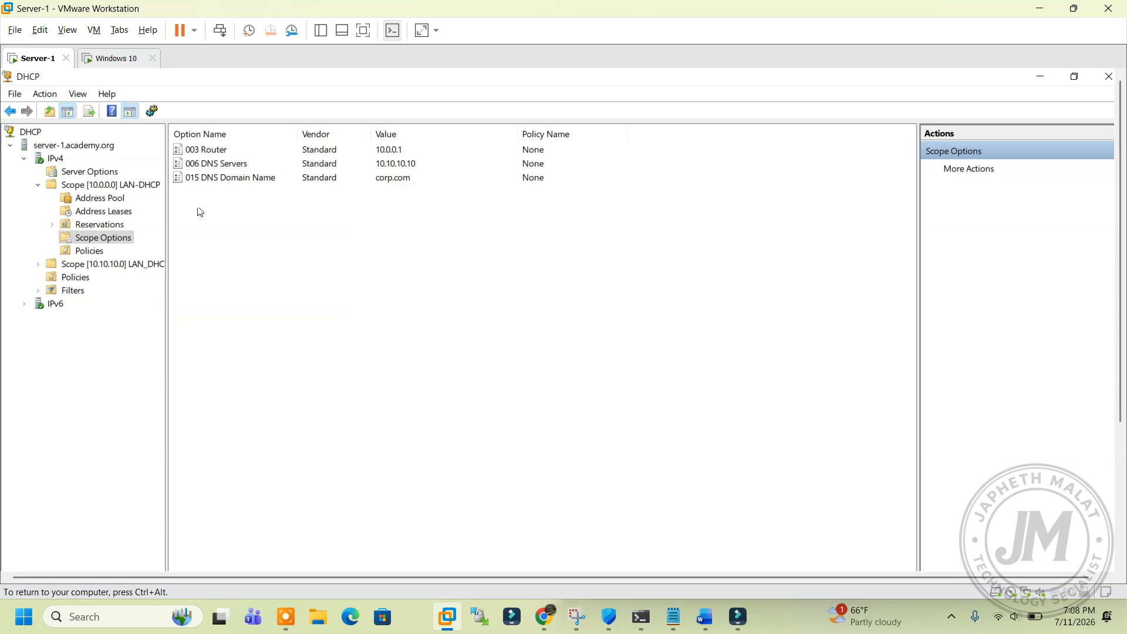
pyautogui.click(105, 61)
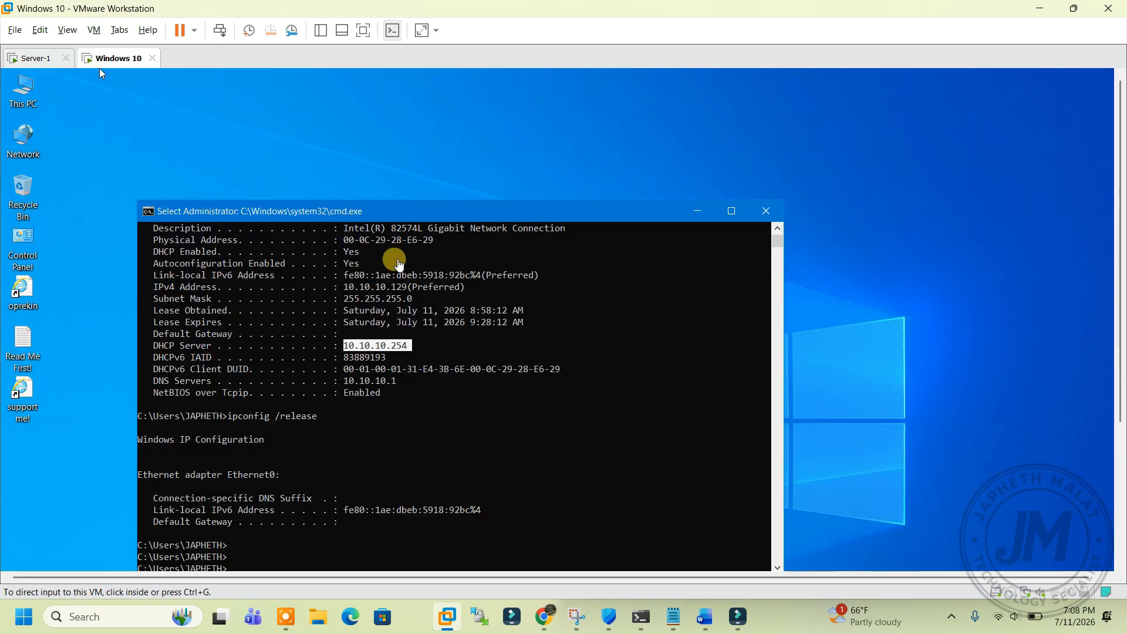
# Step: Run ipconfig /renew on the Windows 10 client, obtaining address 10.10.10.129
pyautogui.click(442, 213)
pyautogui.moveTo(438, 196); pyautogui.dragTo(427, 117)
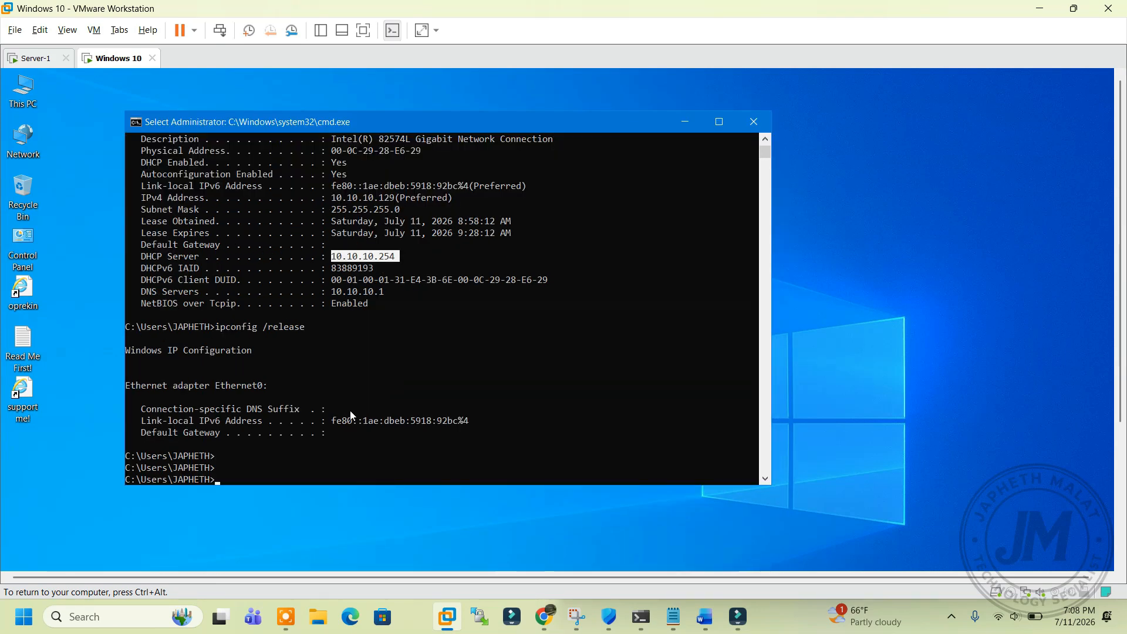
pyautogui.press('Return')
pyautogui.press('Up')
pyautogui.press('BackSpace')
pyautogui.press('BackSpace')
pyautogui.press('BackSpace')
pyautogui.press('BackSpace')
pyautogui.press('BackSpace')
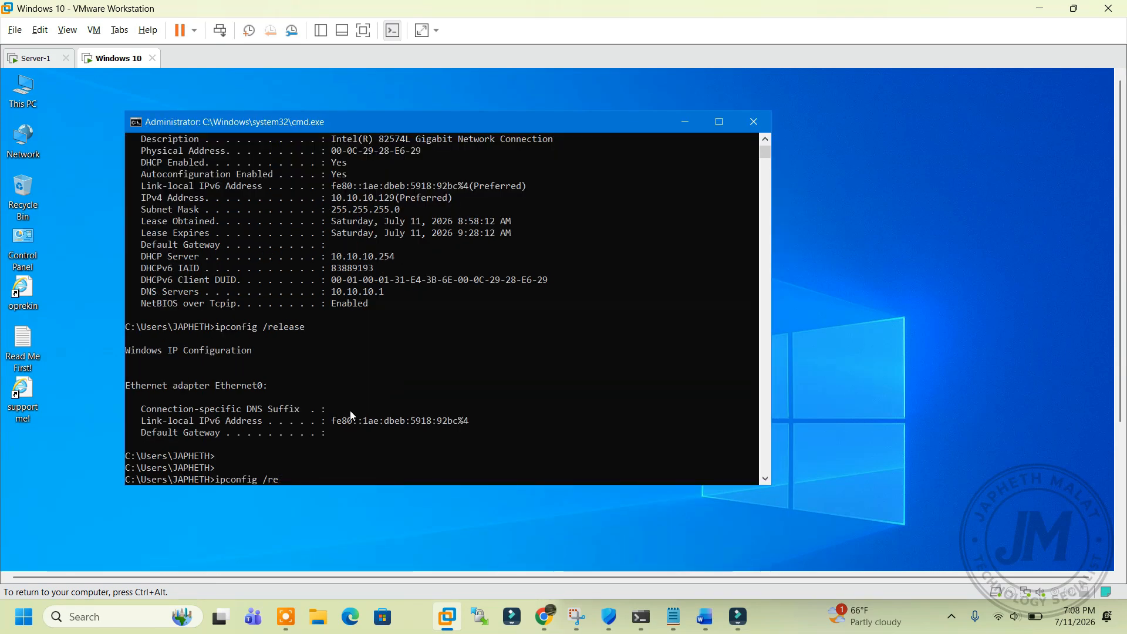
pyautogui.write('new')
pyautogui.press('Return')
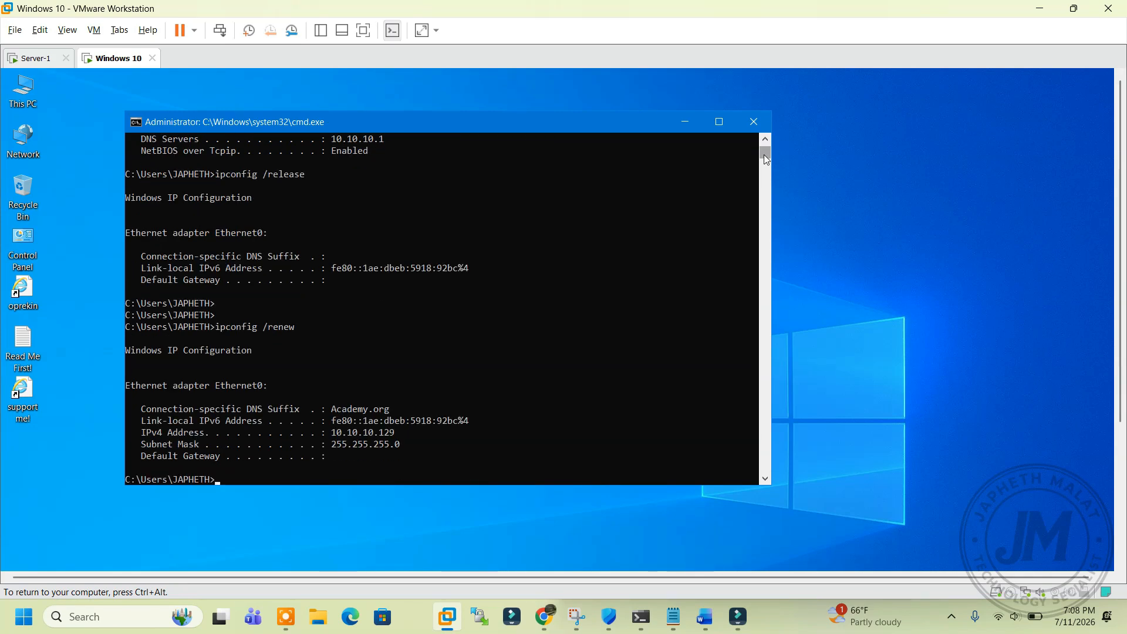
pyautogui.moveTo(329, 433); pyautogui.dragTo(398, 435)
pyautogui.click(334, 445)
# Step: Run ipconfig /all and confirm DHCP server 10.10.10.10 issued the lease
pyautogui.press('Up')
pyautogui.press('Up')
pyautogui.press('Up')
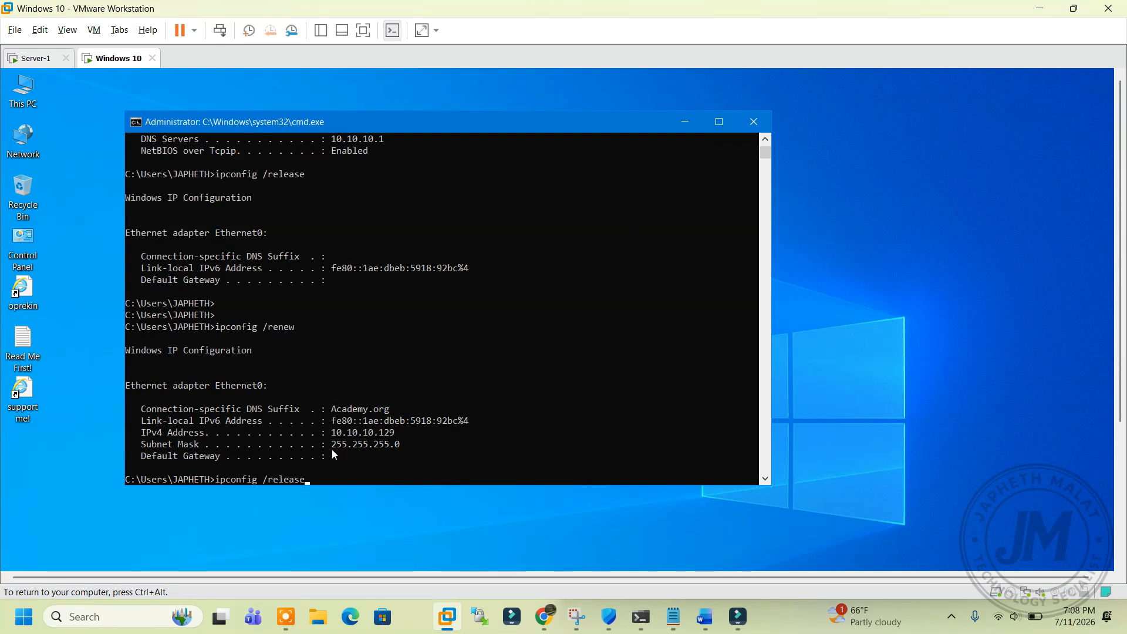
pyautogui.press('Return')
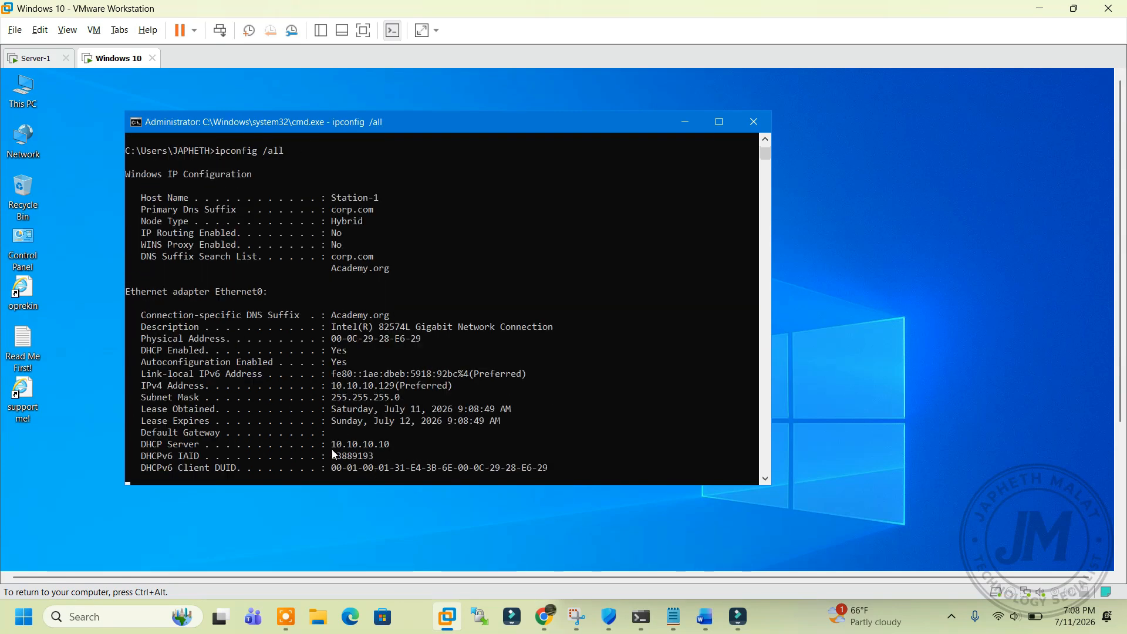
pyautogui.moveTo(142, 410); pyautogui.dragTo(162, 410)
pyautogui.moveTo(365, 419); pyautogui.dragTo(395, 410)
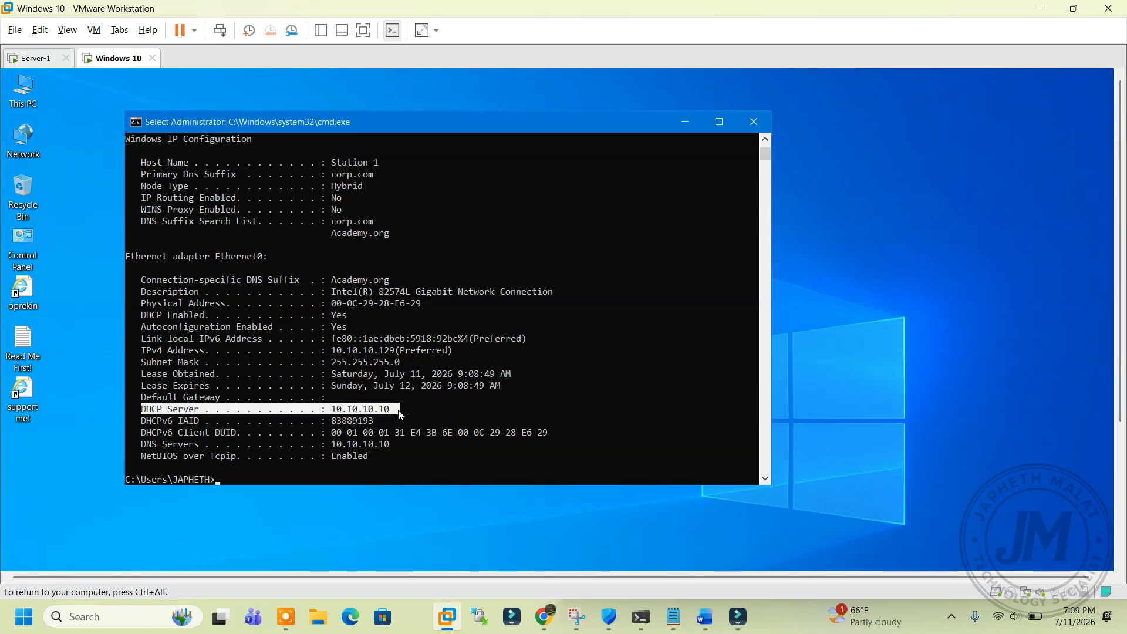
pyautogui.click(396, 410)
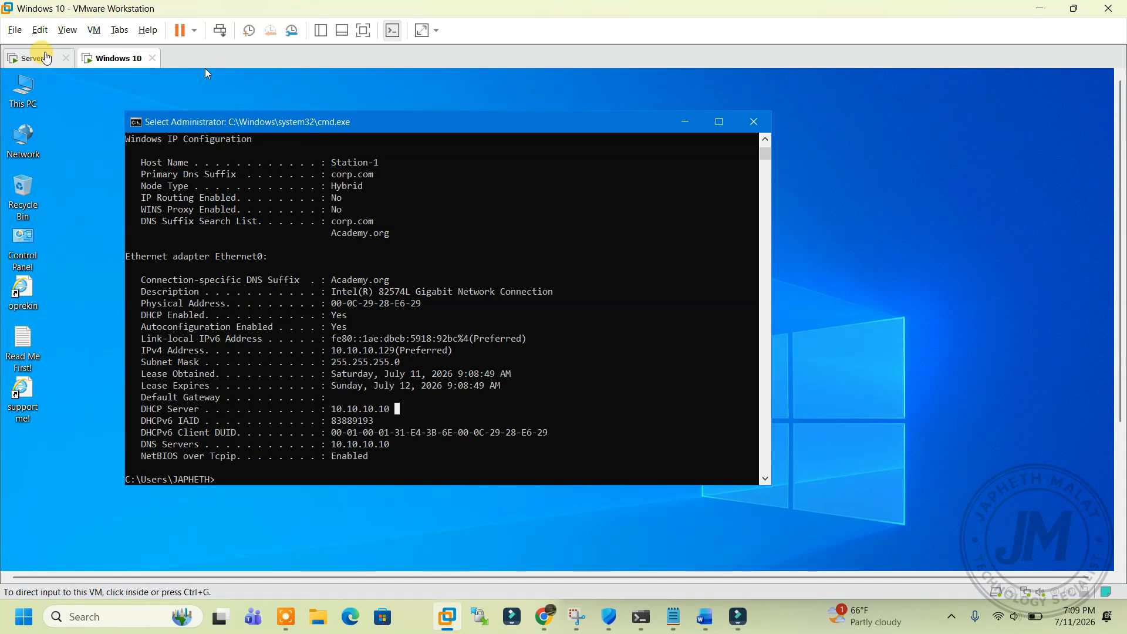
pyautogui.click(35, 58)
# Step: Check that the old 10.0.0.0 scope's address leases list is empty
pyautogui.click(99, 217)
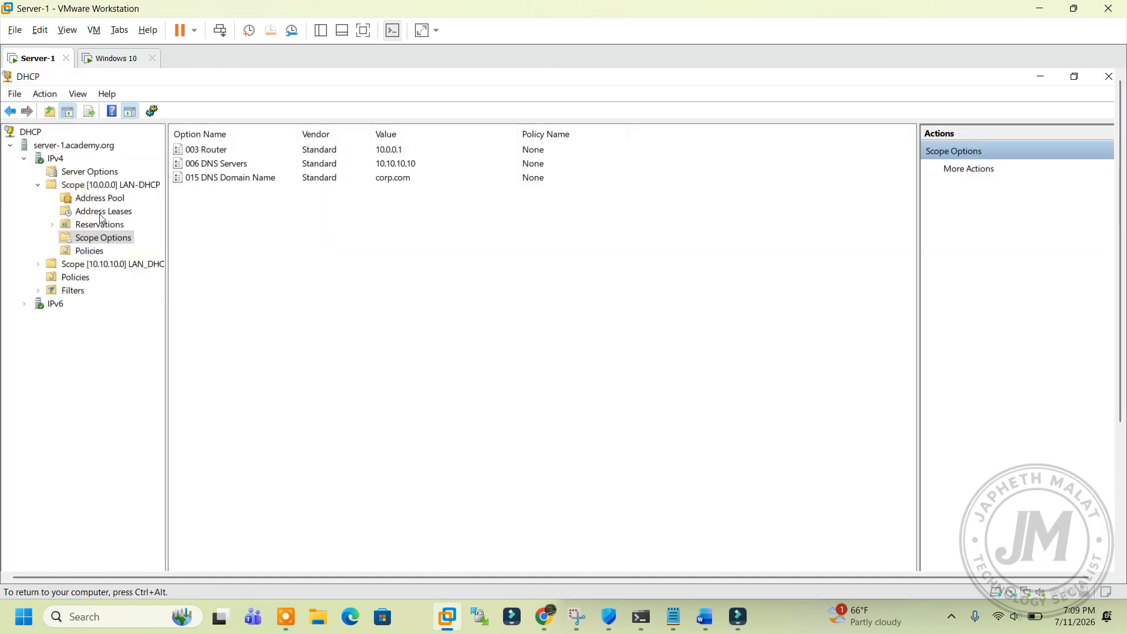
pyautogui.click(101, 215)
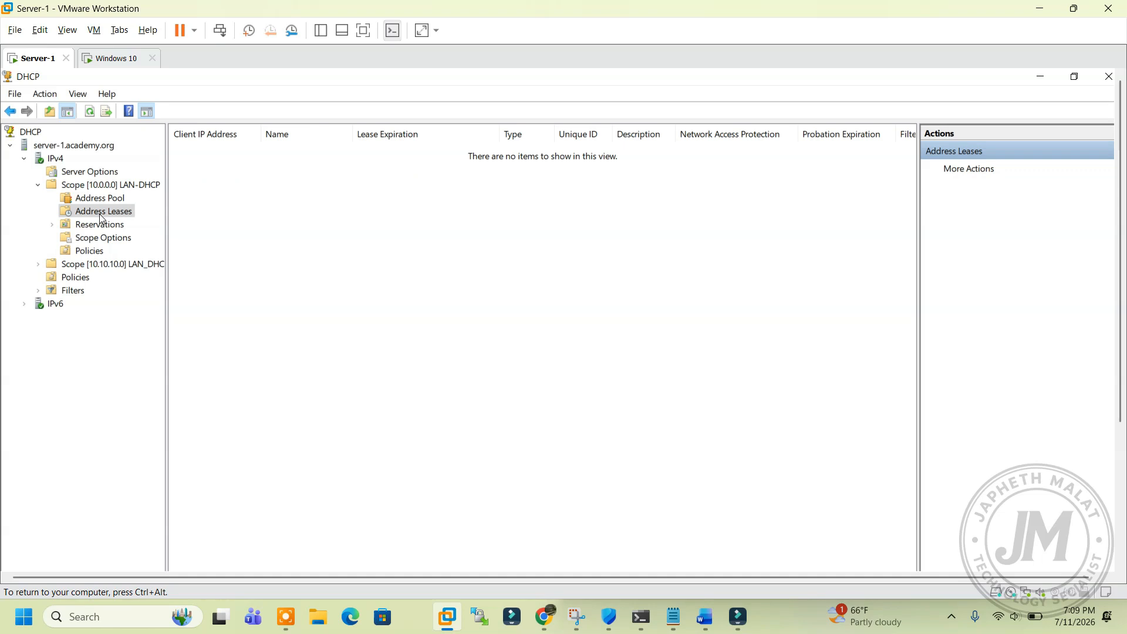
pyautogui.rightClick(262, 210)
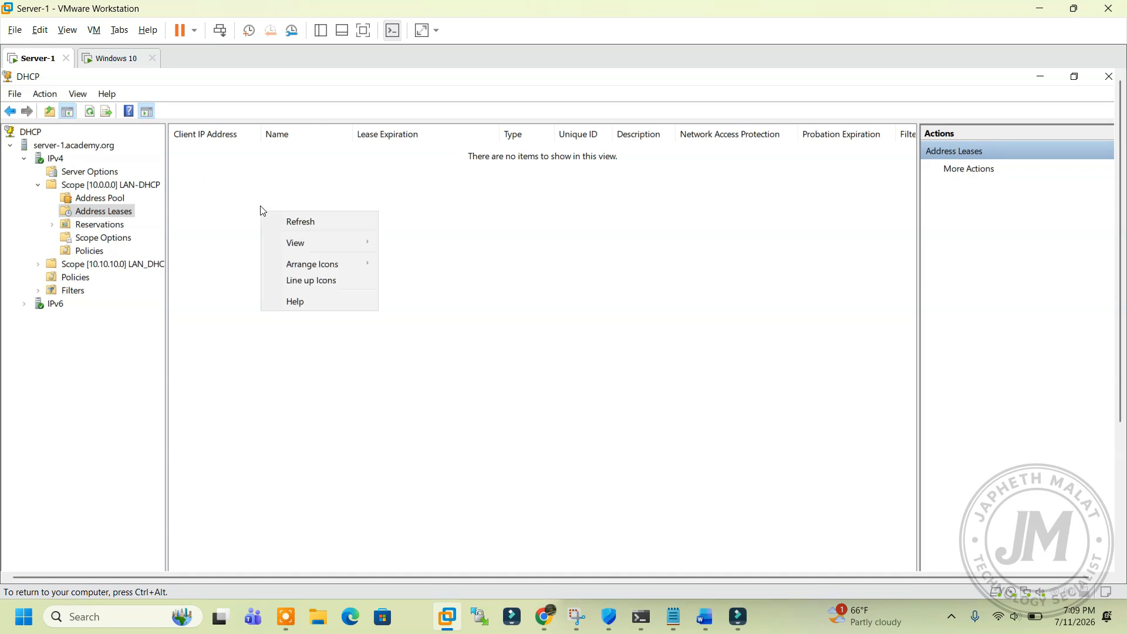
pyautogui.click(299, 224)
pyautogui.click(107, 197)
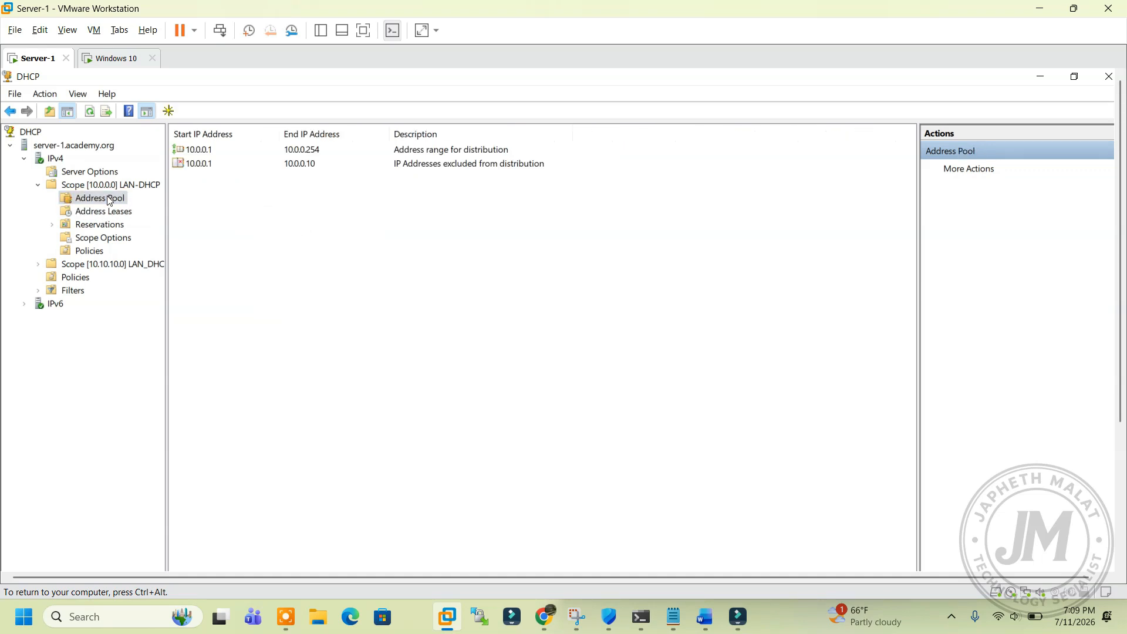
pyautogui.click(117, 215)
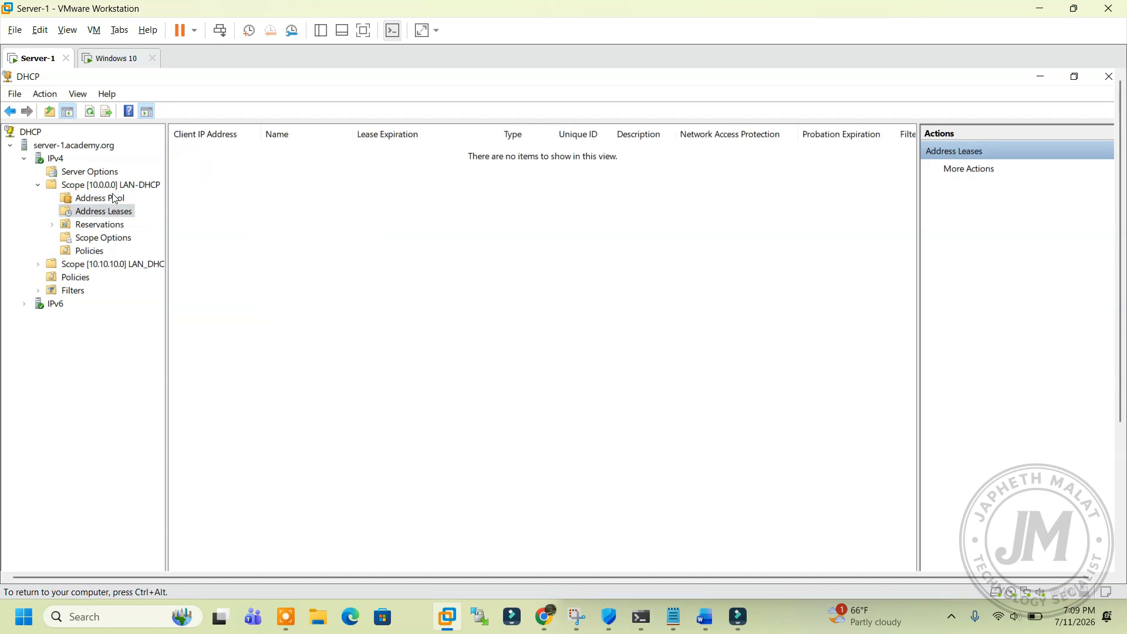
# Step: Delete Scope [10.0.0.0] LAN-DHCP and confirm, leaving the 10.10.10.0 scope
pyautogui.click(11, 146)
pyautogui.click(11, 146)
pyautogui.click(52, 159)
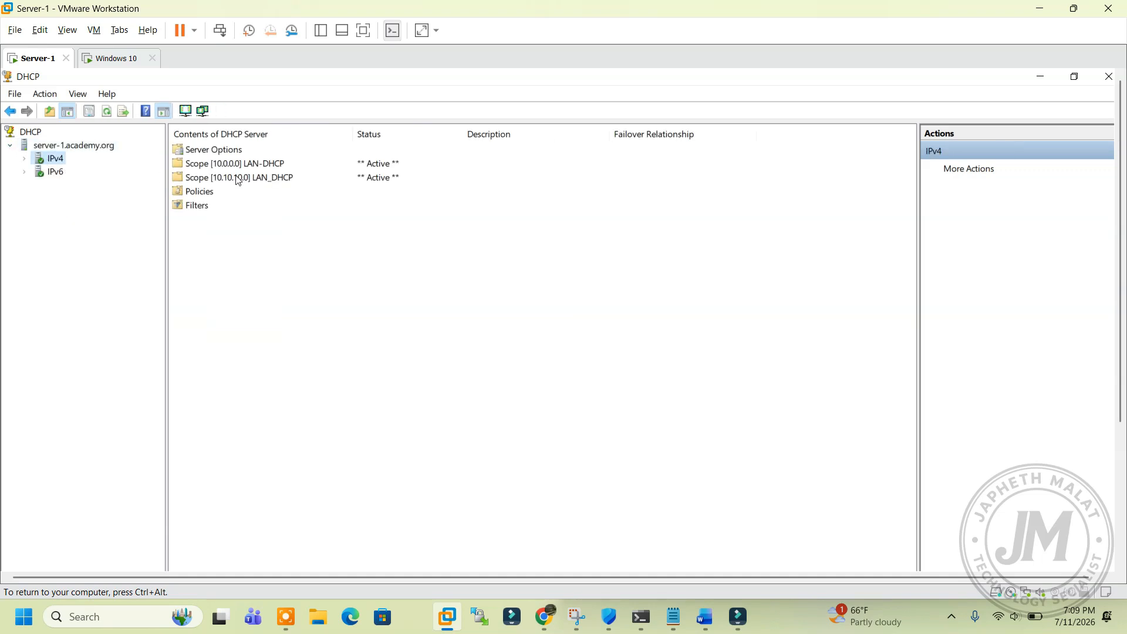
pyautogui.click(234, 183)
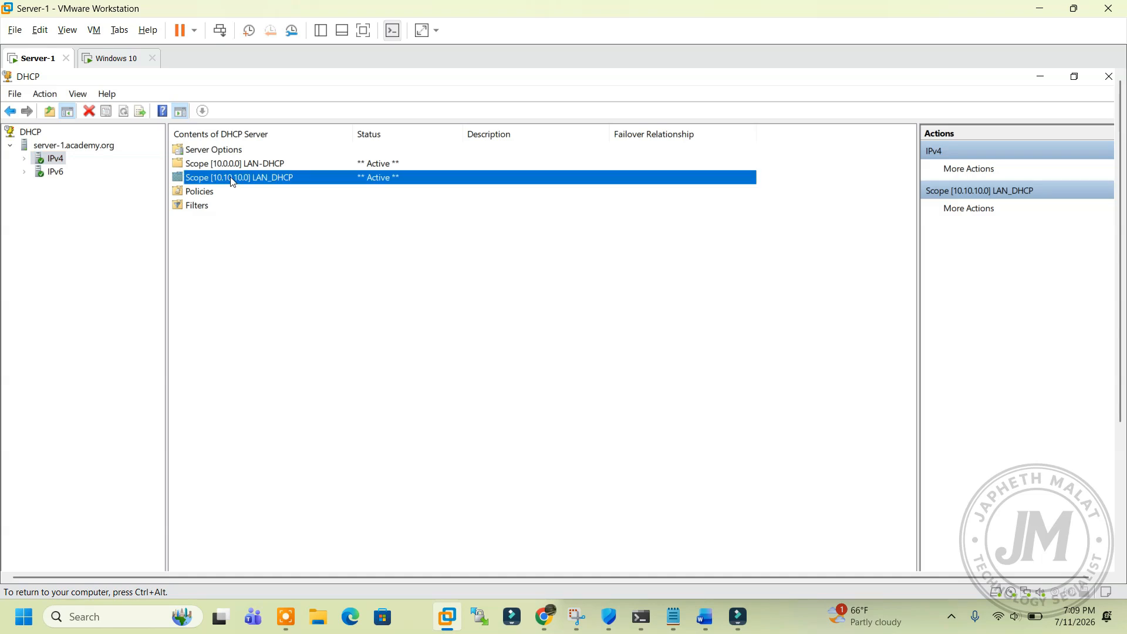
pyautogui.click(219, 165)
pyautogui.rightClick(219, 165)
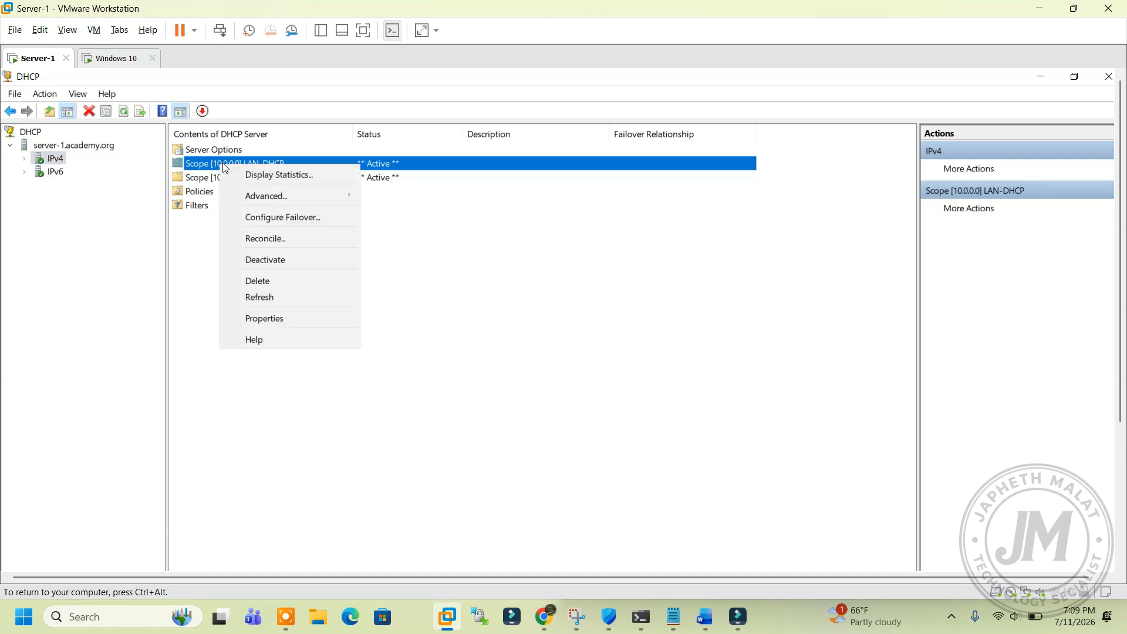
pyautogui.click(263, 284)
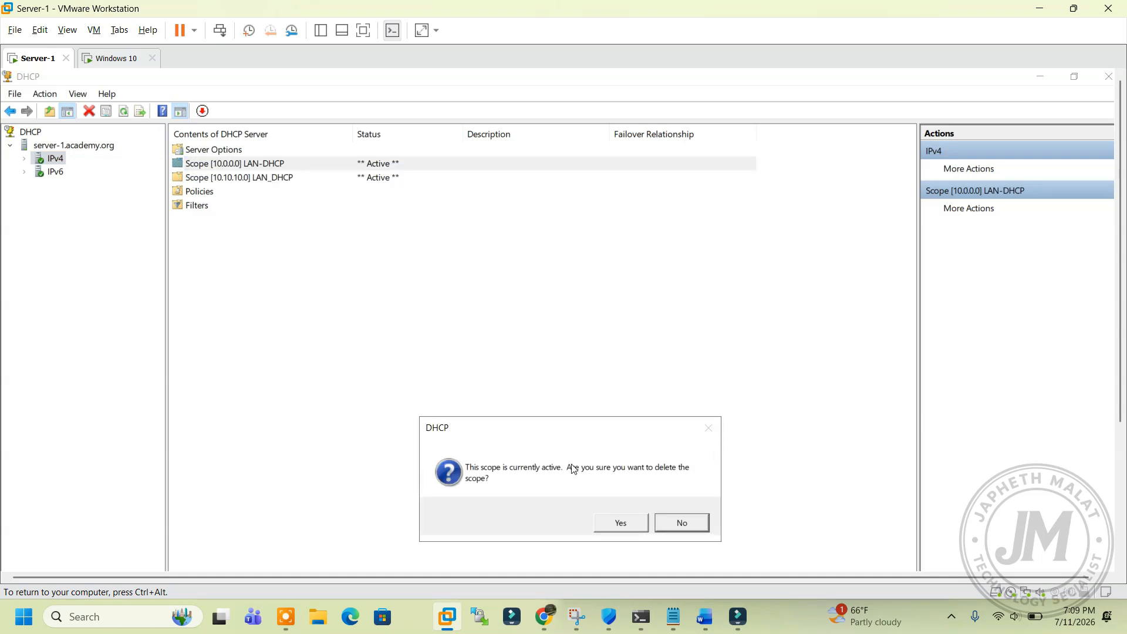
pyautogui.click(631, 529)
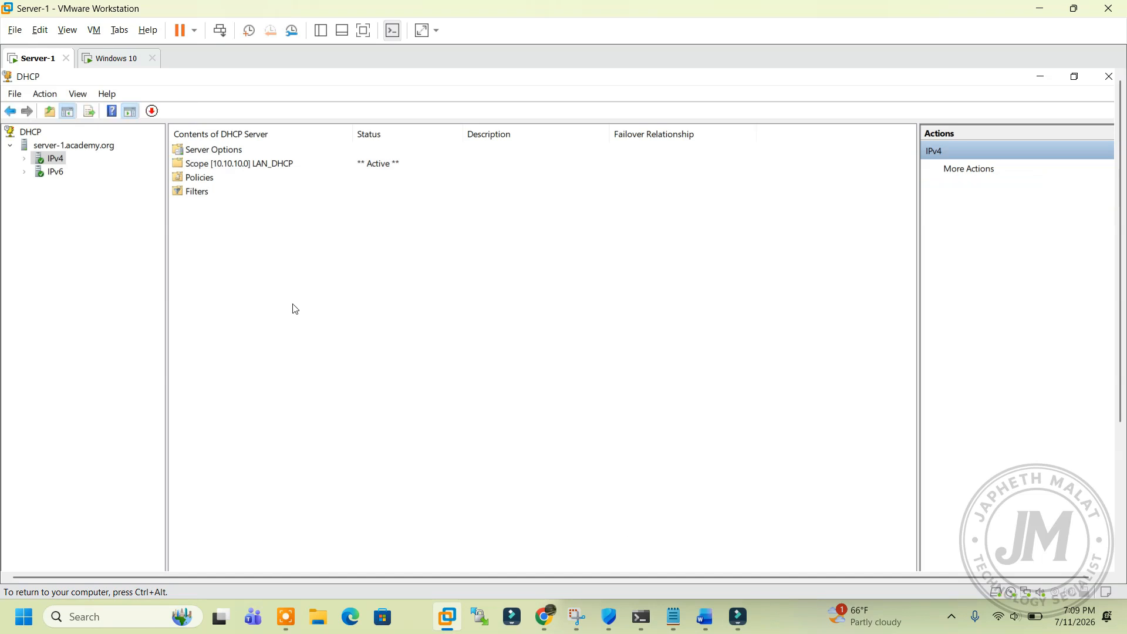
pyautogui.click(25, 160)
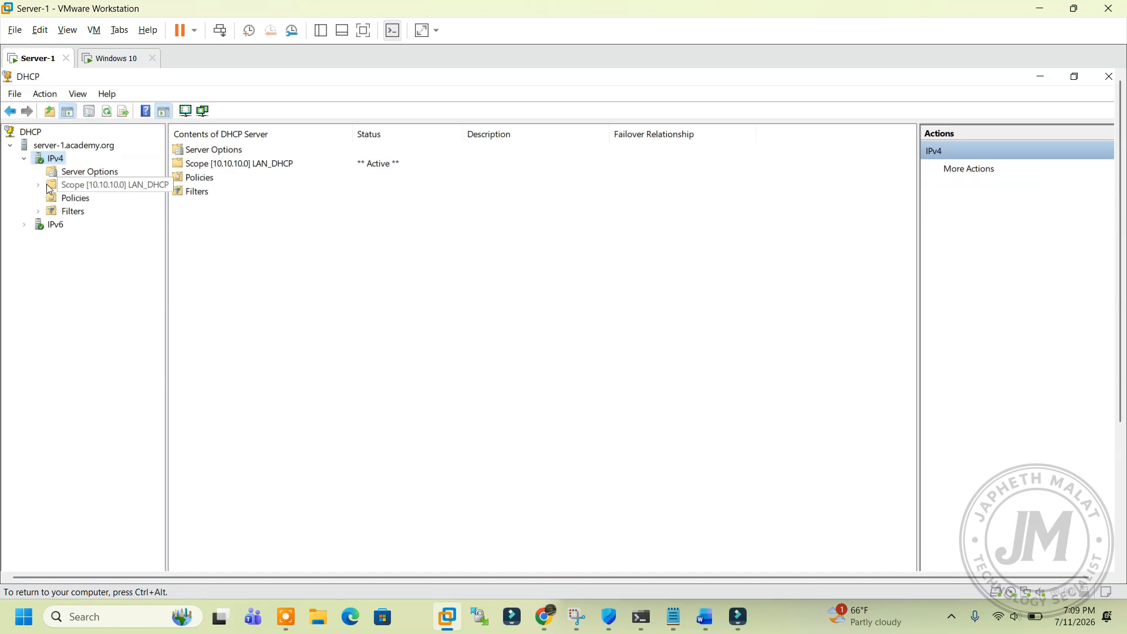
pyautogui.click(37, 185)
# Step: Show the 10.10.10.0 scope's Address Leases and select the 10.10.10.129 lease
pyautogui.click(96, 223)
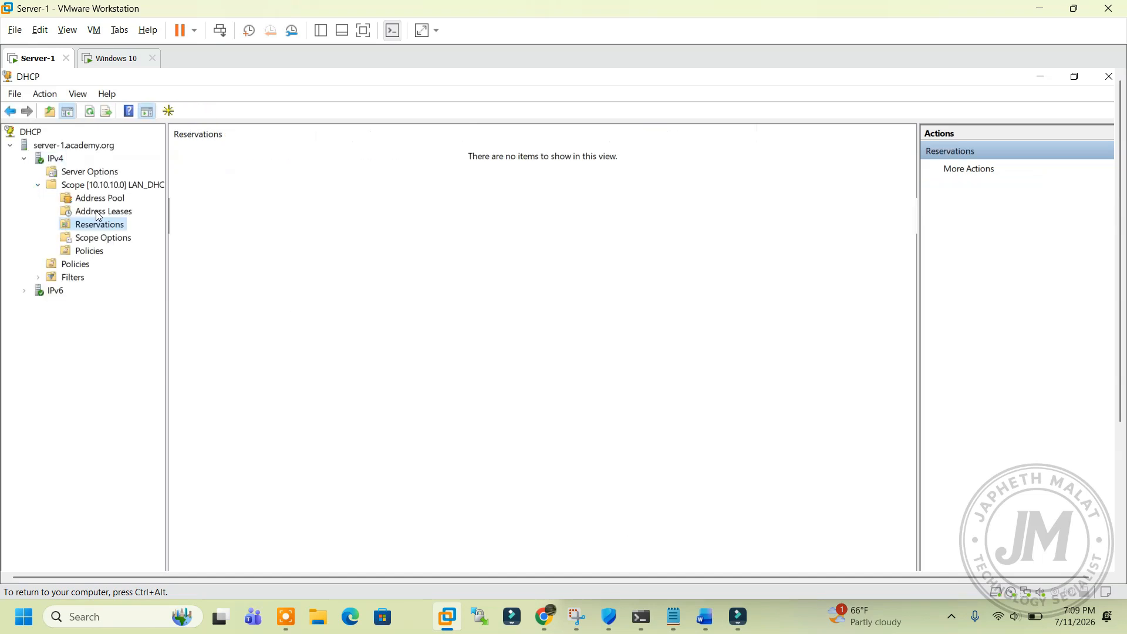
pyautogui.click(98, 215)
pyautogui.click(234, 151)
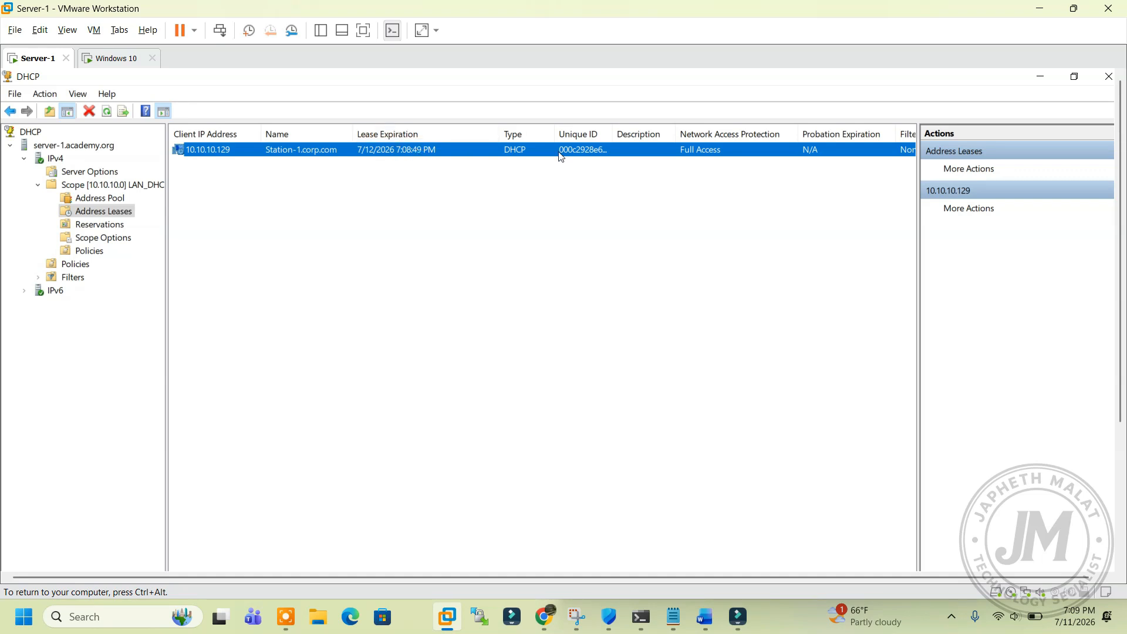
# Step: Run hostname on the Windows 10 client to confirm it is Station-1
pyautogui.click(142, 65)
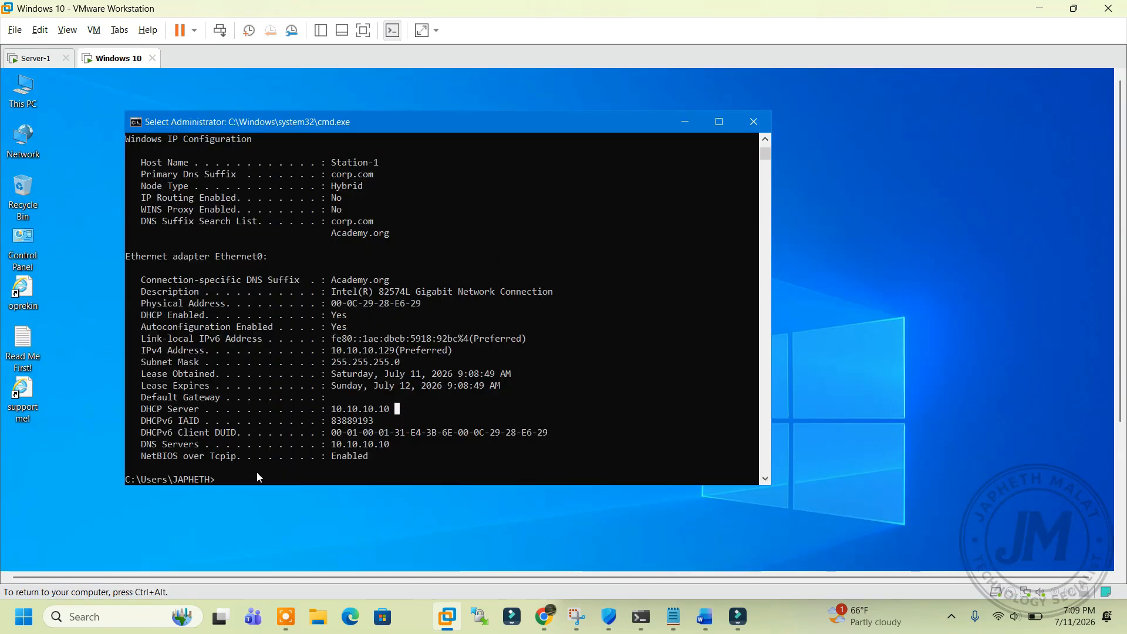
pyautogui.write('hostname')
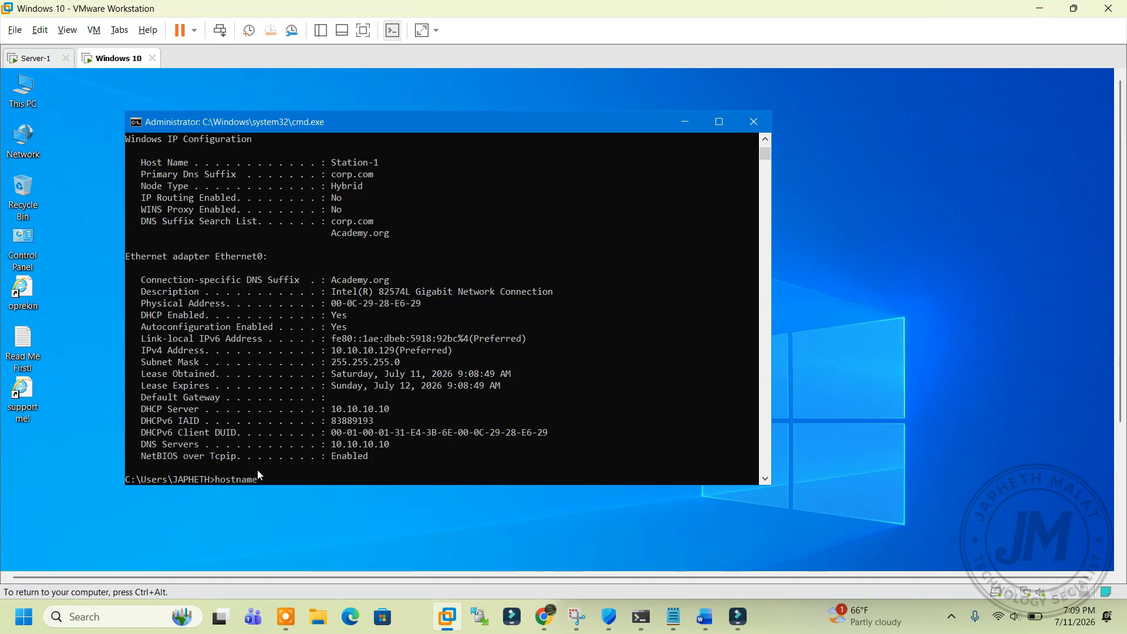
pyautogui.press('Return')
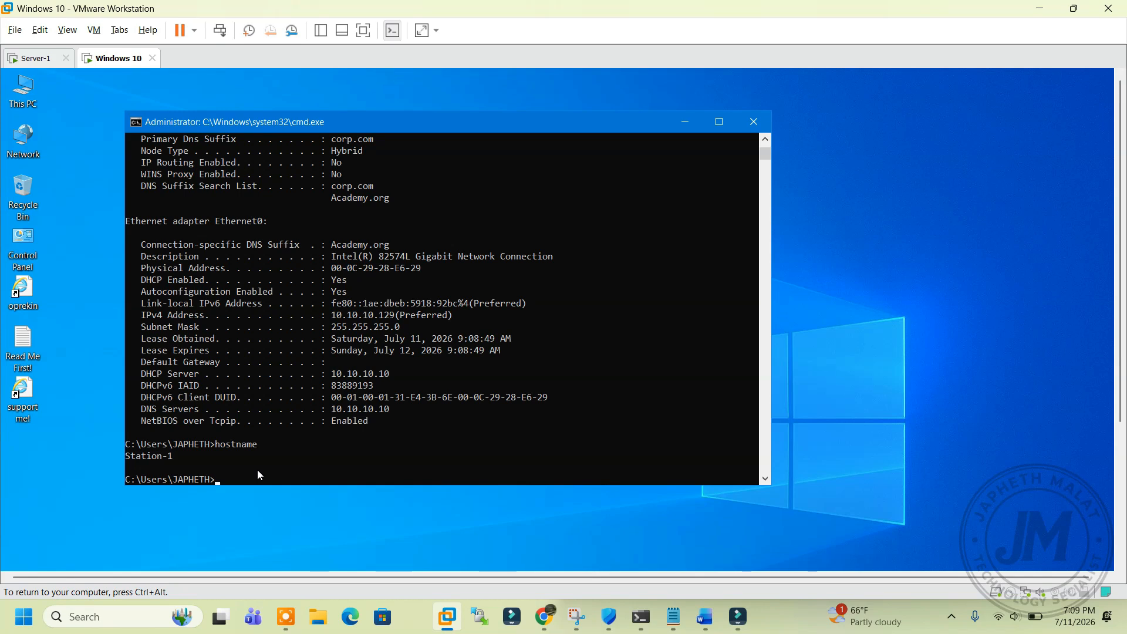
pyautogui.moveTo(172, 462); pyautogui.dragTo(126, 462)
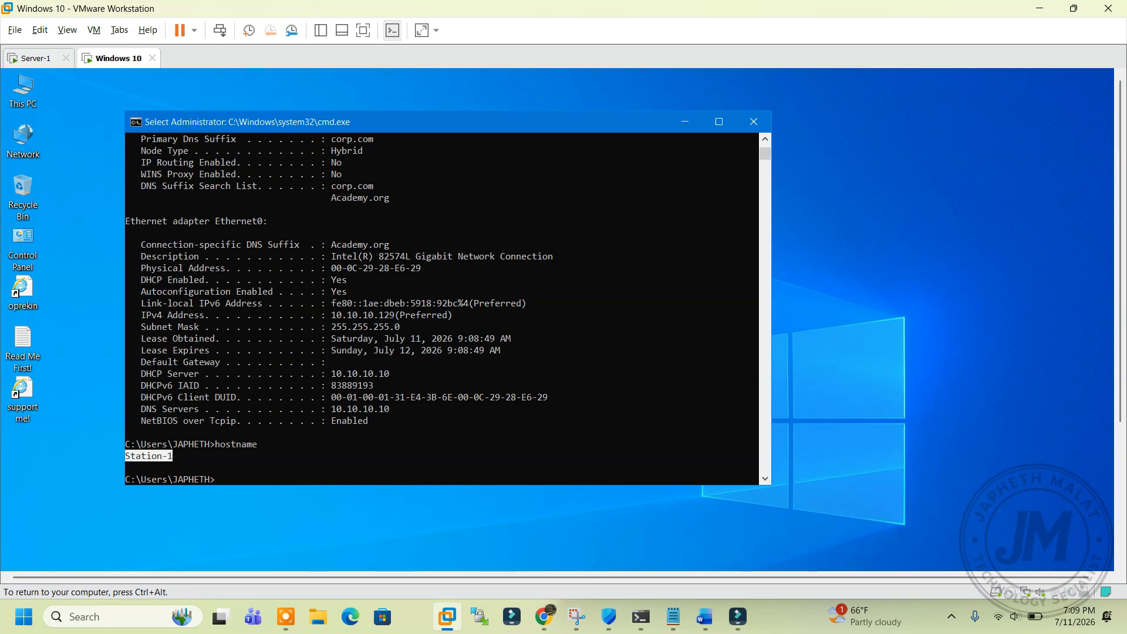
pyautogui.click(38, 57)
# Step: On Server-1, view the Add to Filter/Reservation actions for the 10.10.10.129 lease
pyautogui.click(364, 186)
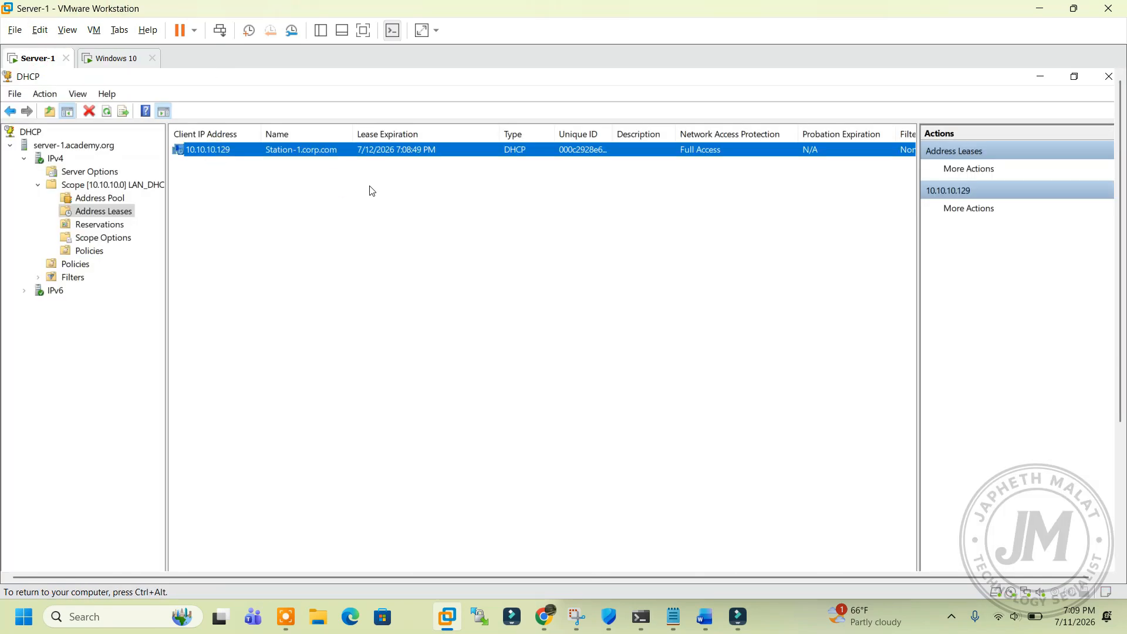
pyautogui.rightClick(334, 151)
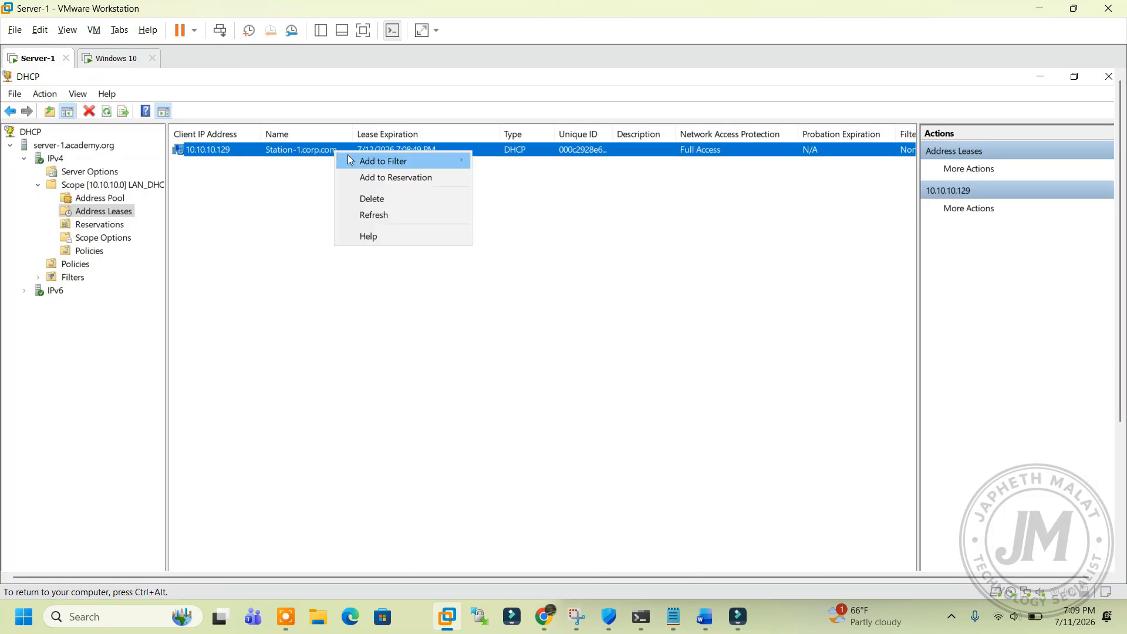
pyautogui.click(279, 199)
pyautogui.rightClick(311, 148)
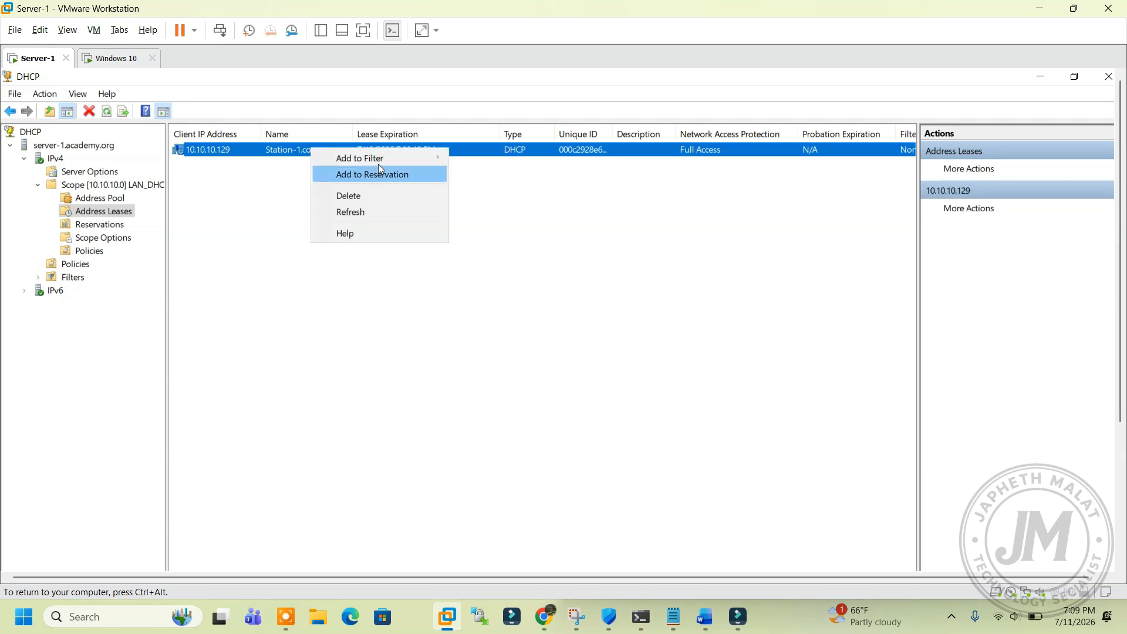
# Step: Dismiss the lease menu unchanged and close the DHCP console, returning to Server Manager
pyautogui.moveTo(379, 163)
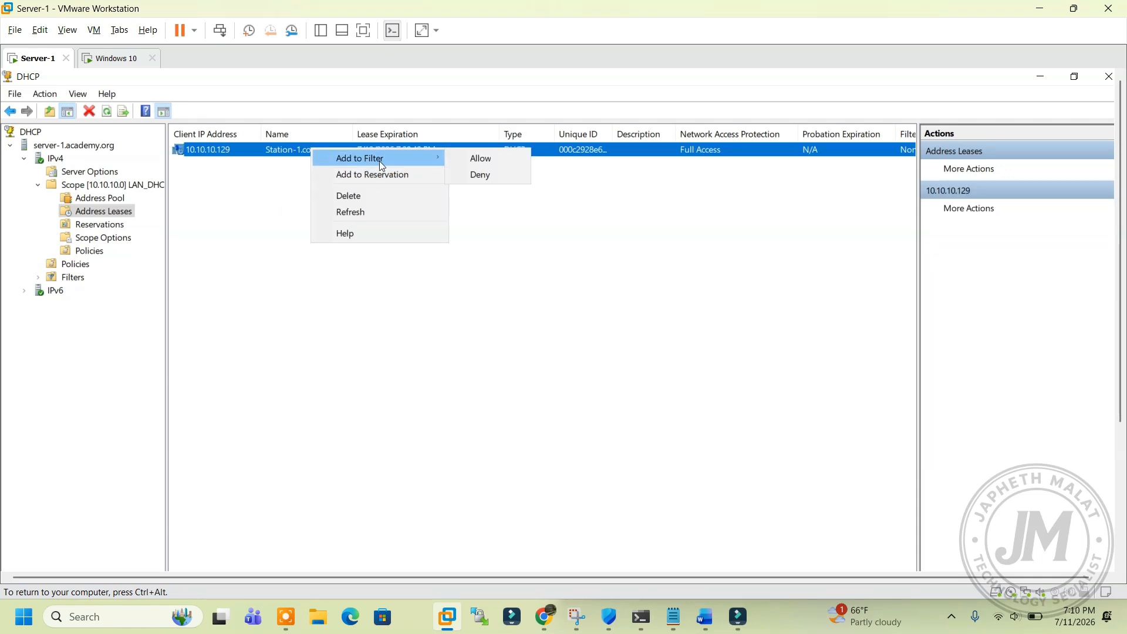
pyautogui.click(599, 219)
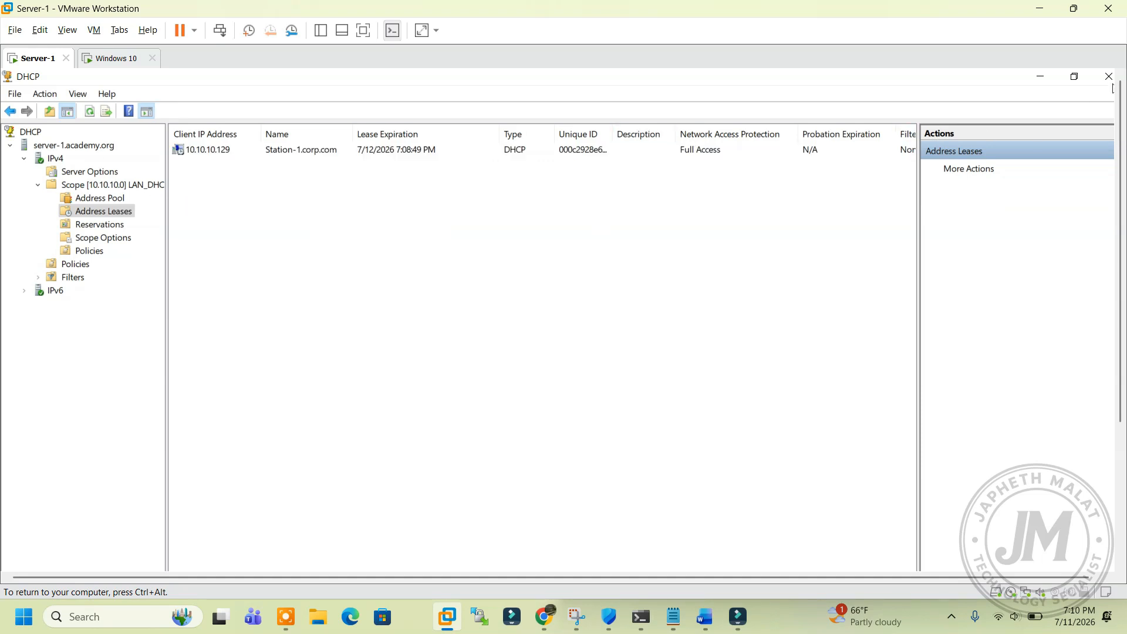
pyautogui.click(1091, 82)
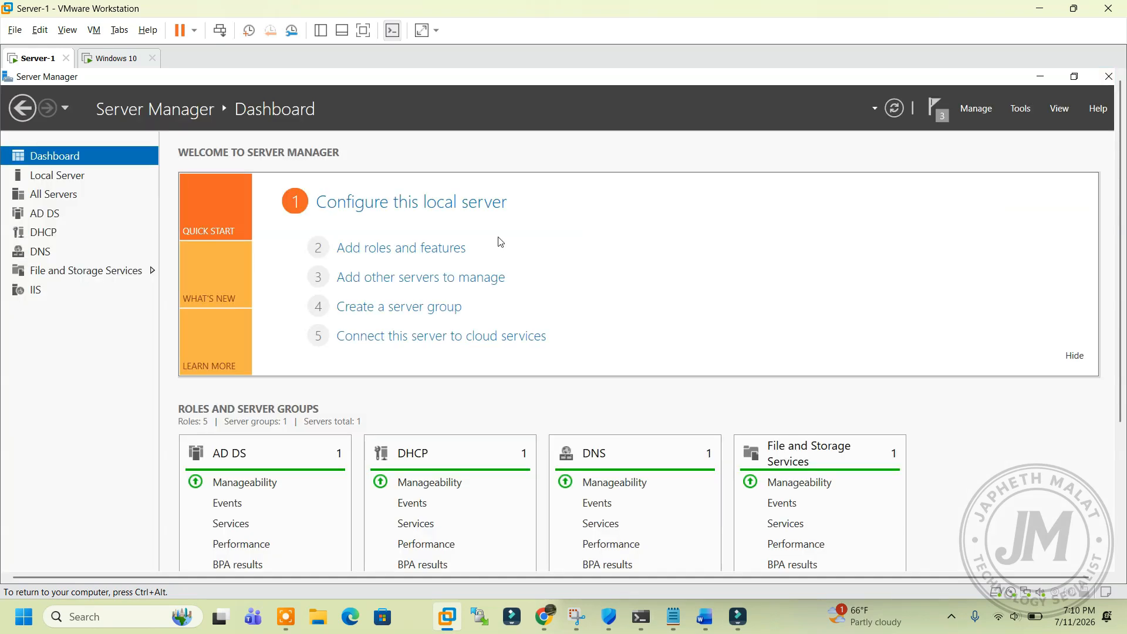